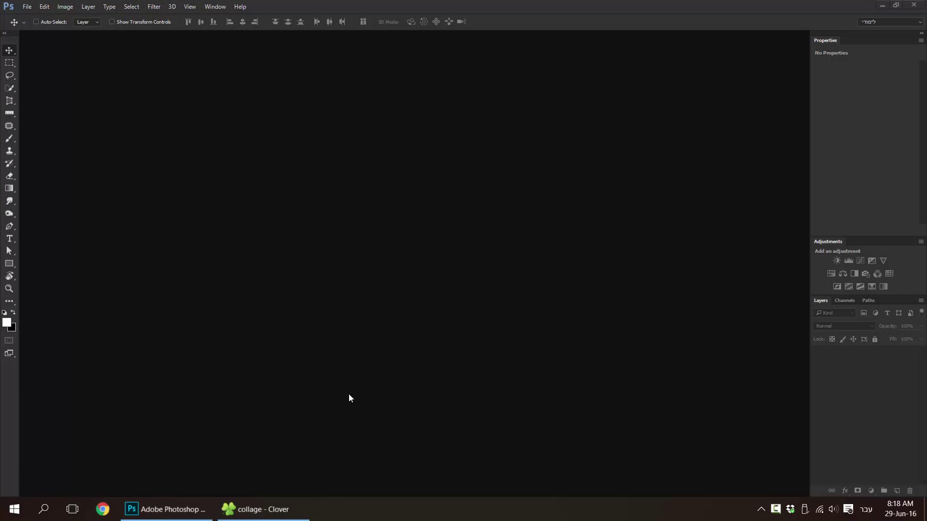
Create a blank white A4 document at 300 pixels per inch using the International Paper preset.
click(28, 8)
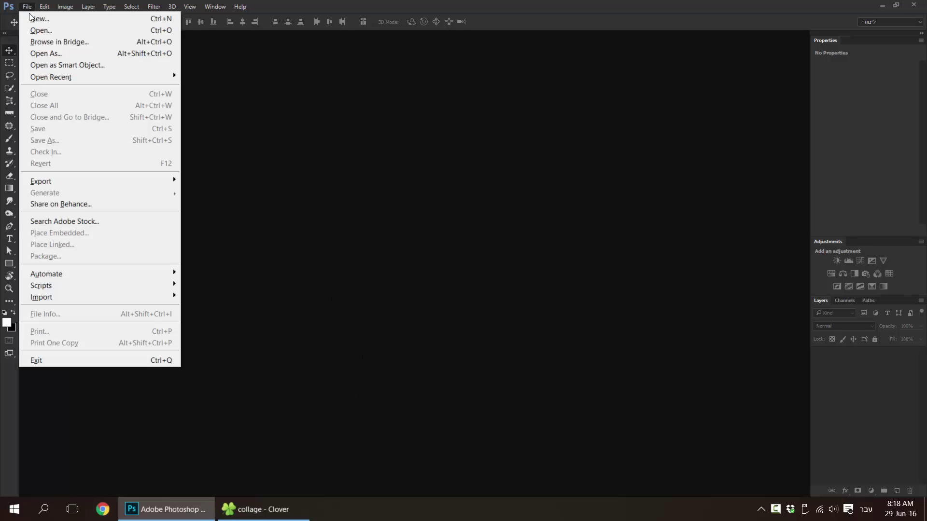
click(31, 16)
drag(440, 126, 439, 137)
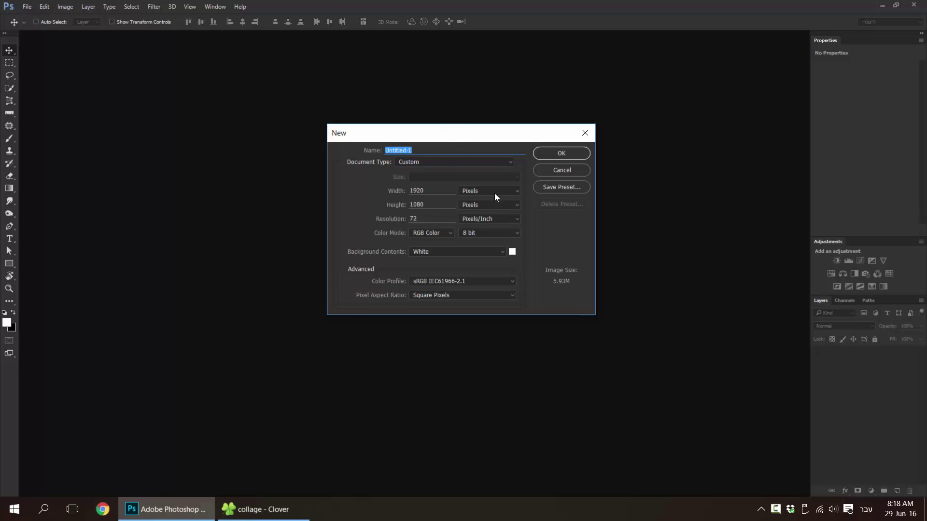
click(379, 221)
click(403, 162)
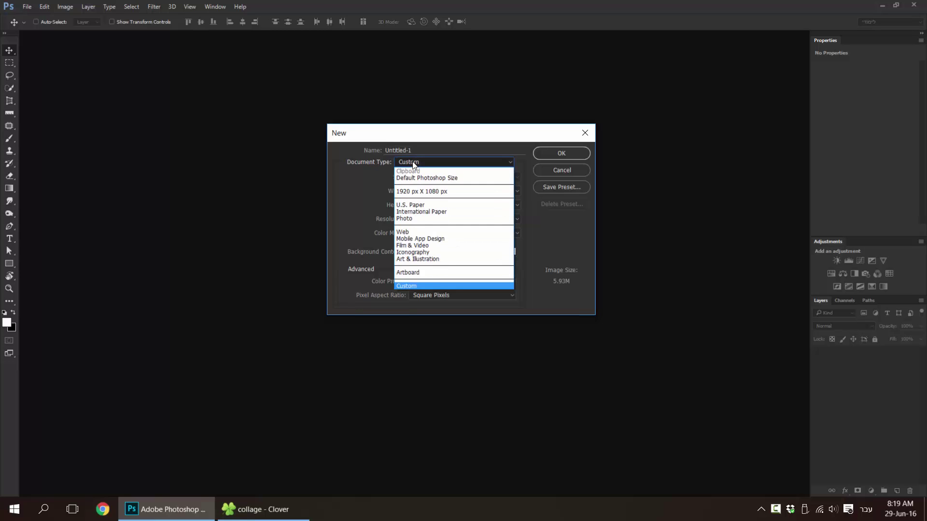
click(434, 212)
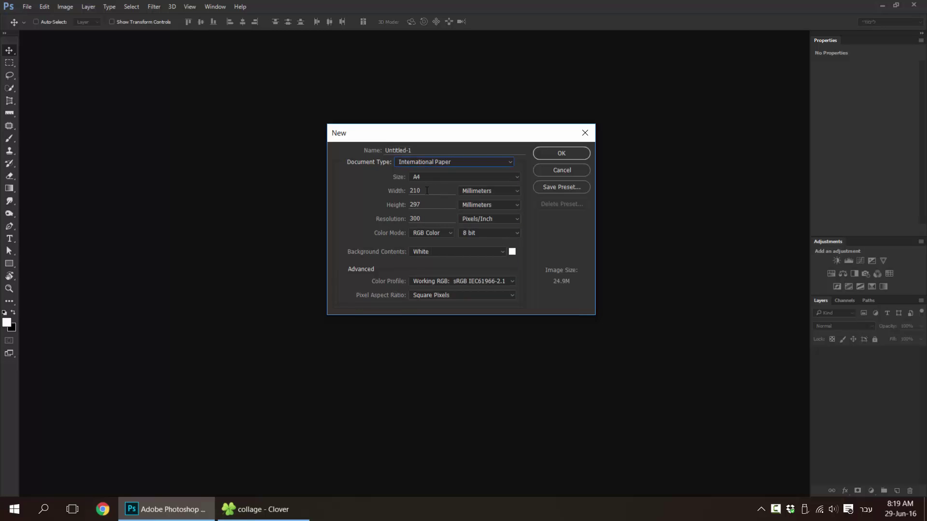
click(394, 223)
click(562, 153)
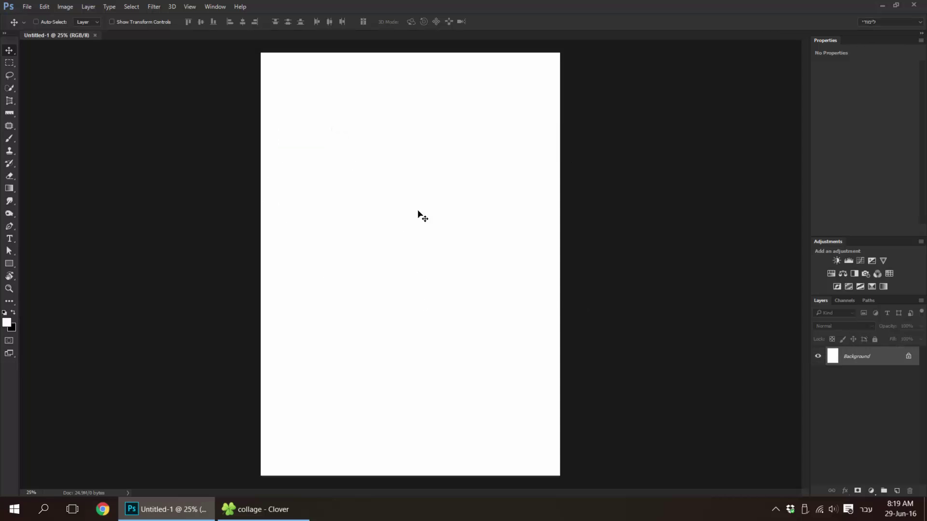
Rotate the canvas 90° clockwise to landscape and bring the collage photo folder forward.
click(62, 8)
mouse_move(90, 117)
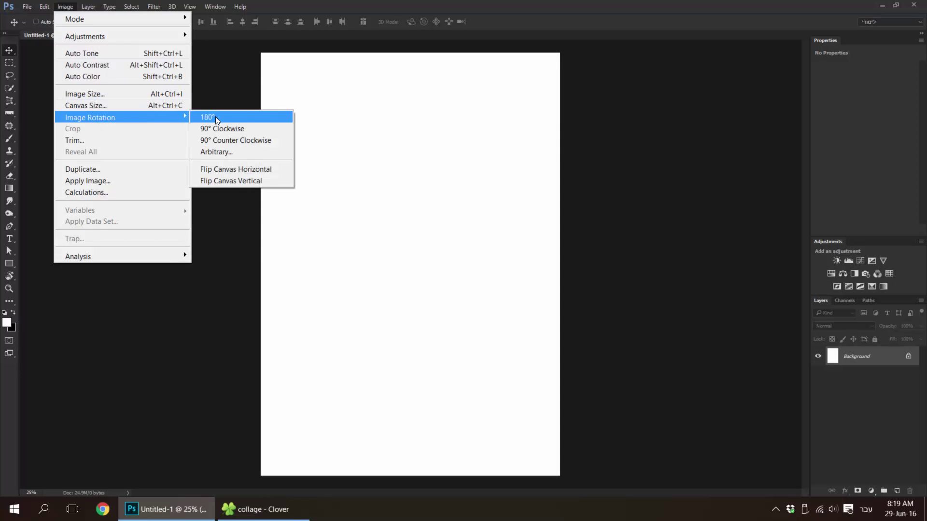
click(242, 129)
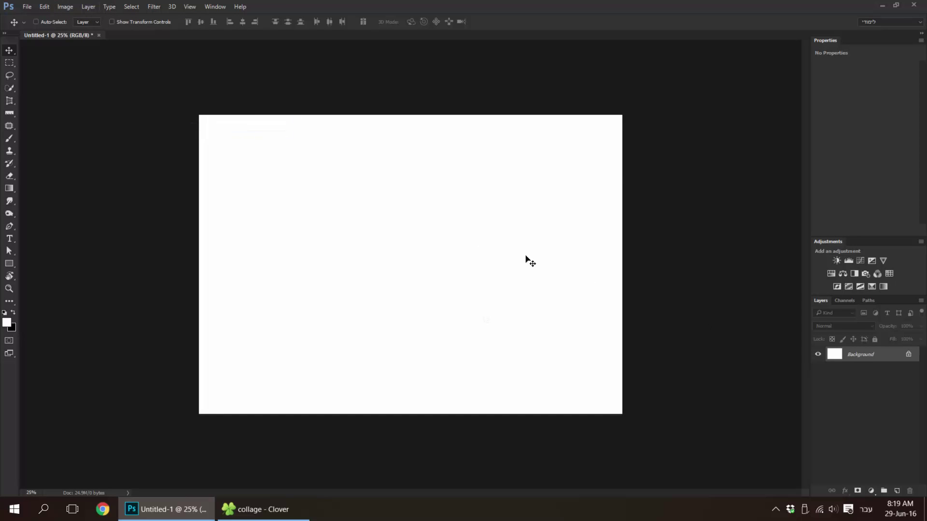
click(263, 510)
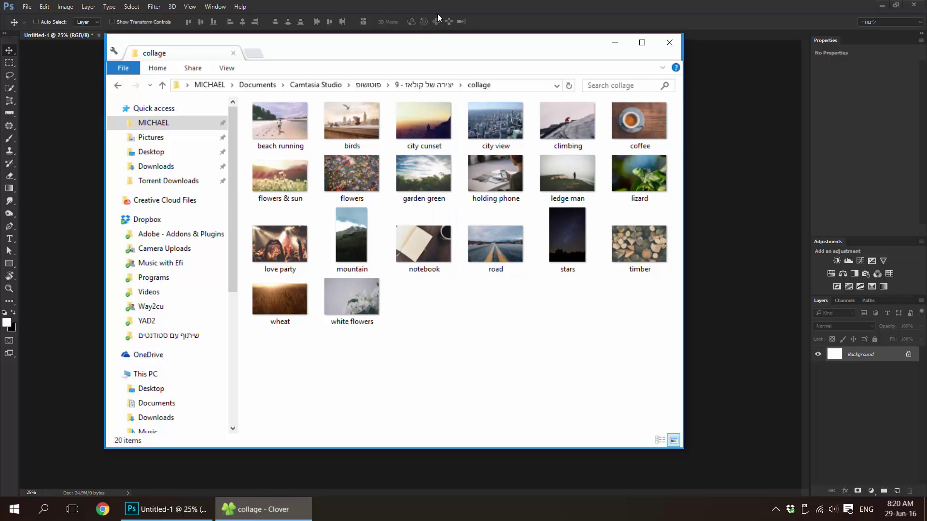
Select all 20 collage photos in the folder and drag them onto the Photoshop canvas.
drag(415, 51, 563, 50)
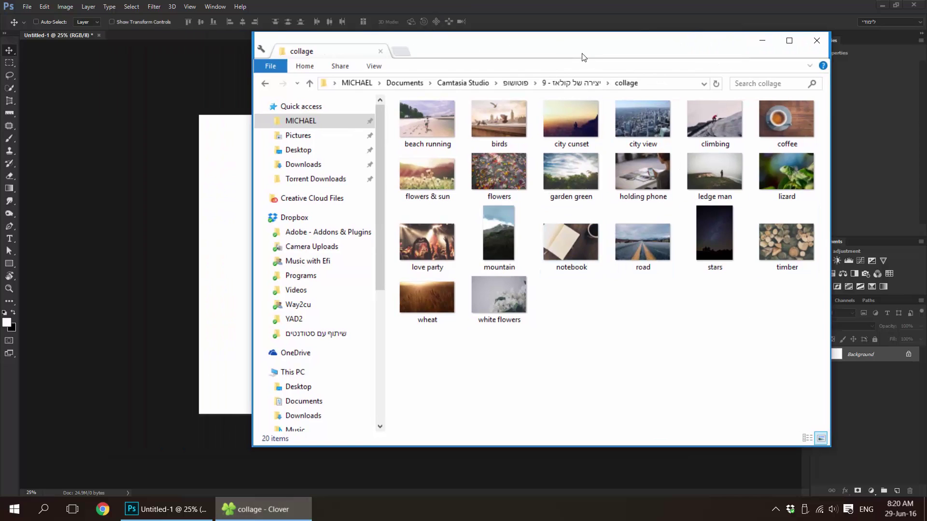
mouse_move(581, 57)
mouse_down()
mouse_move(607, 57)
mouse_move(610, 41)
mouse_up()
key(ctrl+a)
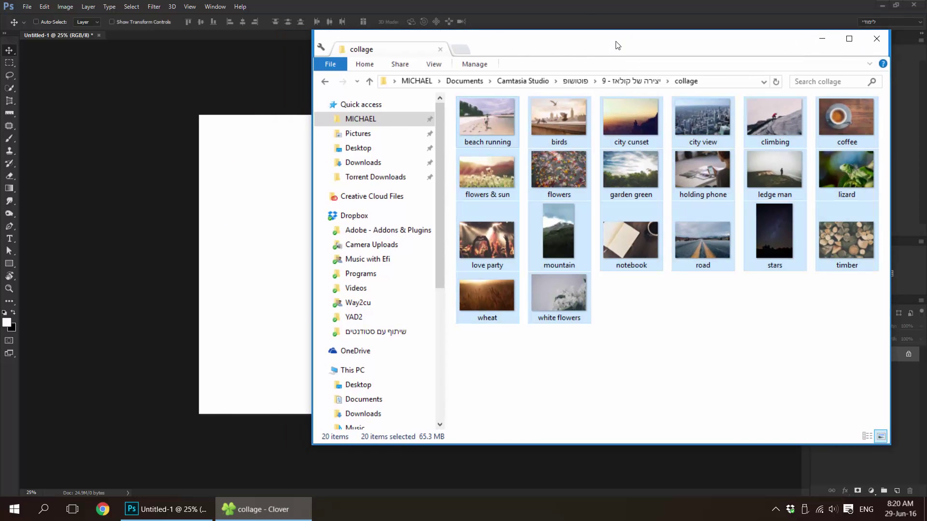
mouse_move(559, 118)
mouse_down()
mouse_move(288, 293)
mouse_move(266, 255)
mouse_up()
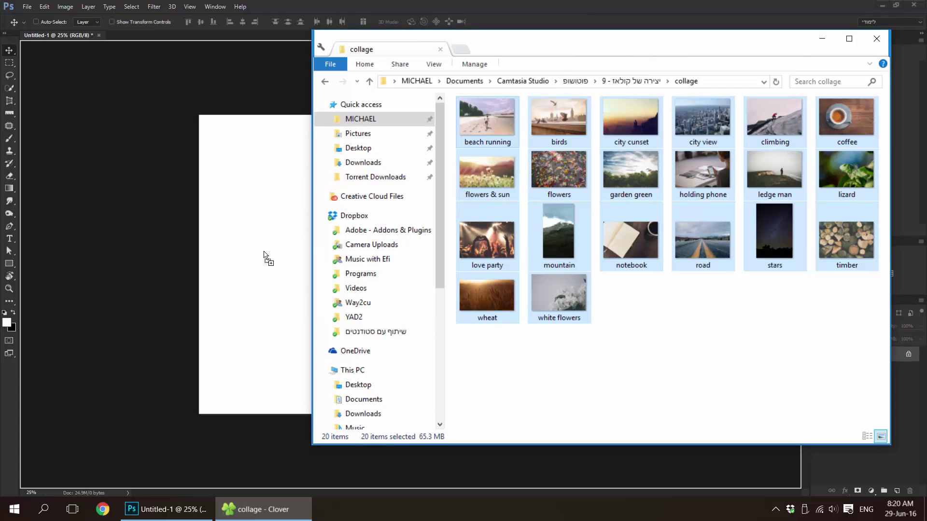
mouse_move(265, 254)
mouse_down()
mouse_move(529, 346)
mouse_move(229, 275)
mouse_up()
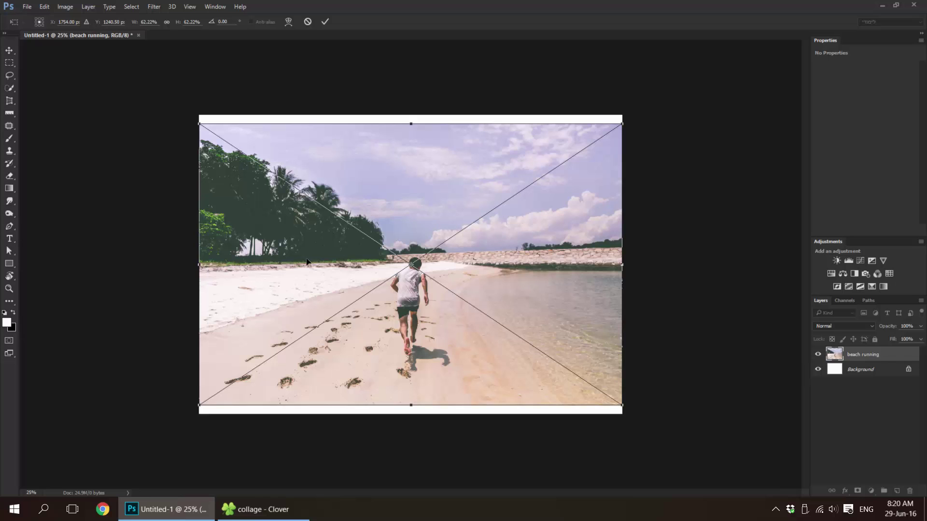
Commit each placed photo, starting with beach running, so every image lands on its own layer.
click(261, 509)
key(ctrl+a)
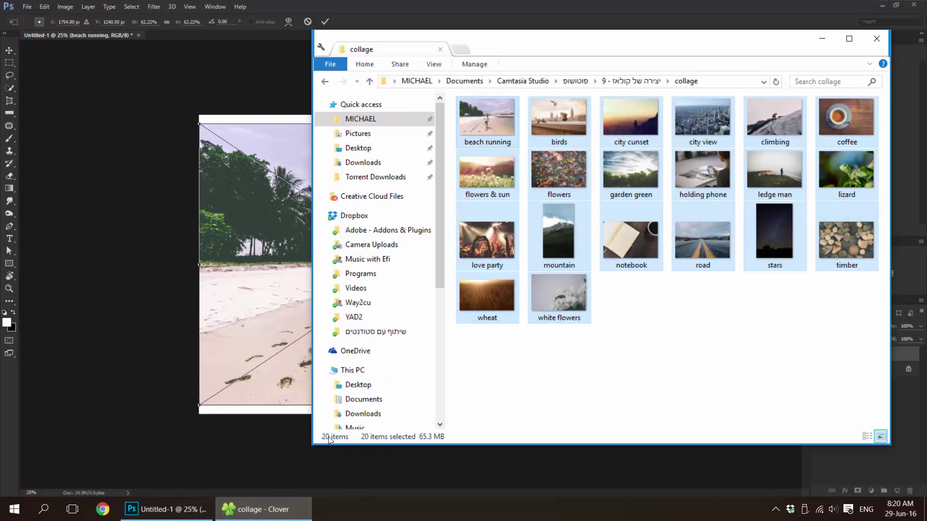
click(247, 301)
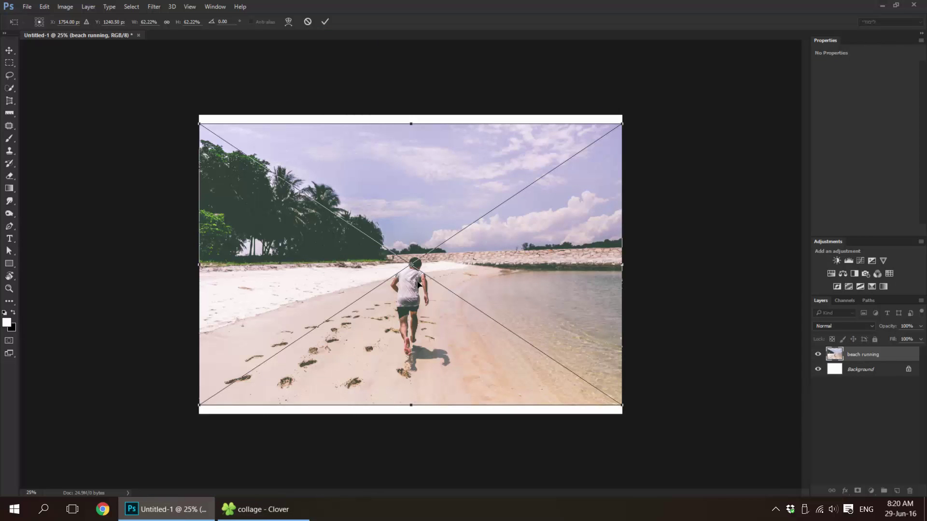
key(Return)
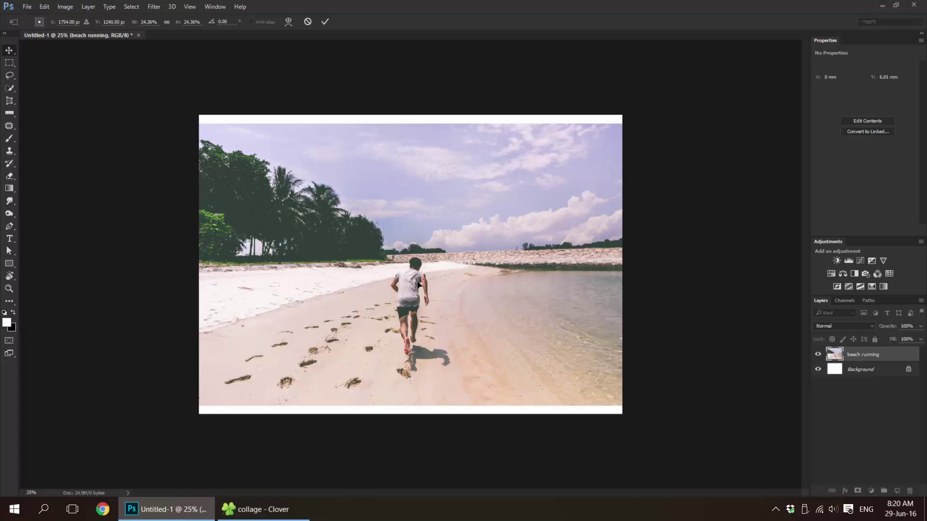
key(Return)
key(Return)
key(Return)
key(Return)
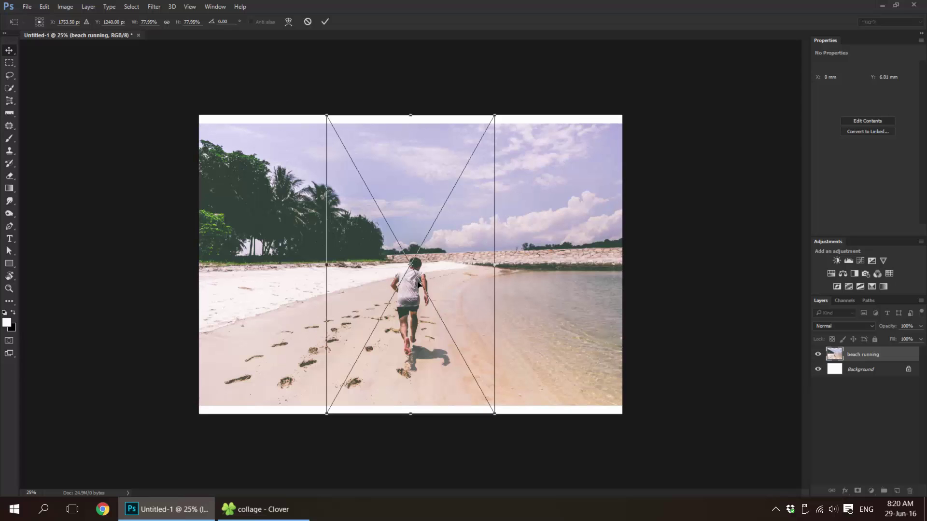
key(Return)
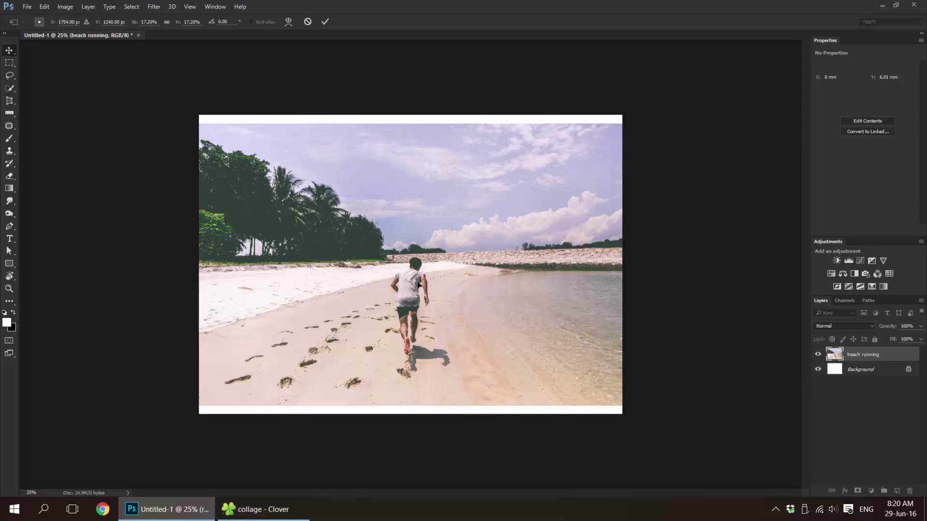
key(Return)
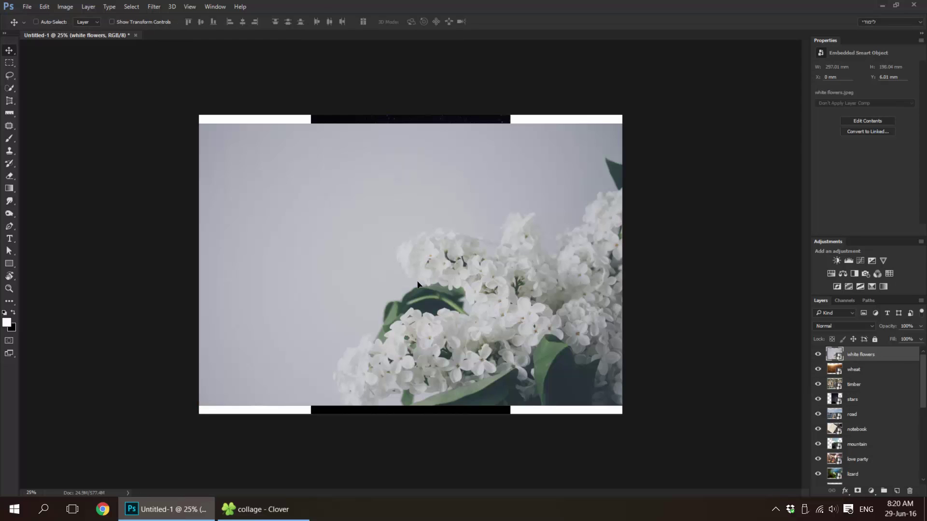
Collapse the Properties and Adjustments panels and select the beach running through white flowers layers.
double_click(836, 243)
double_click(827, 38)
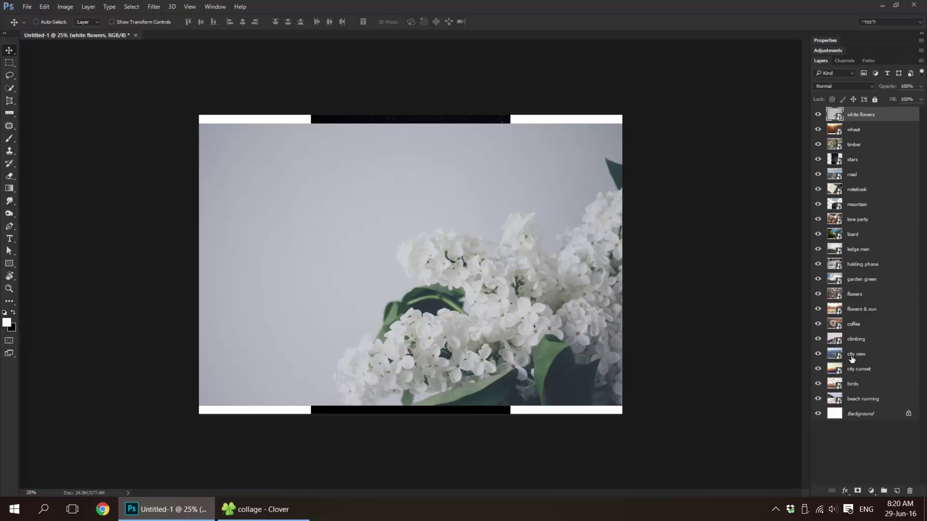
click(855, 400)
shift+click(865, 116)
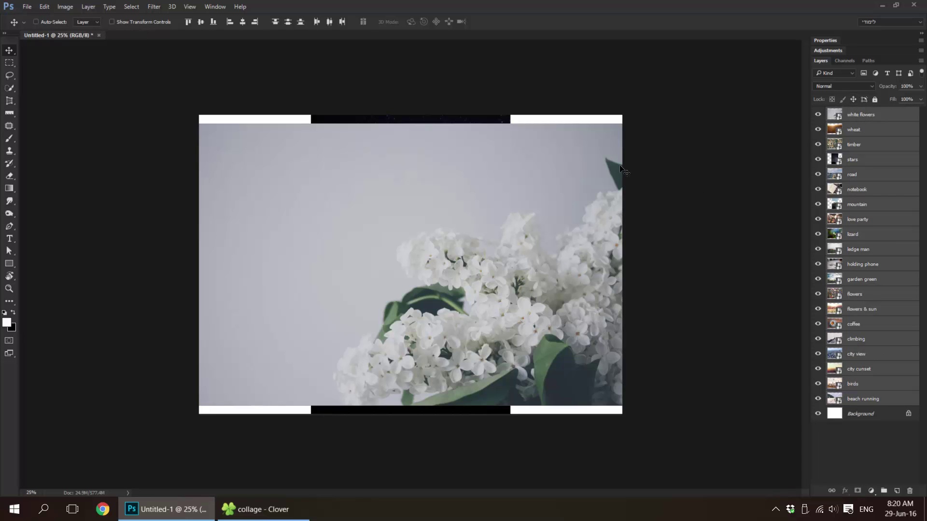
click(818, 116)
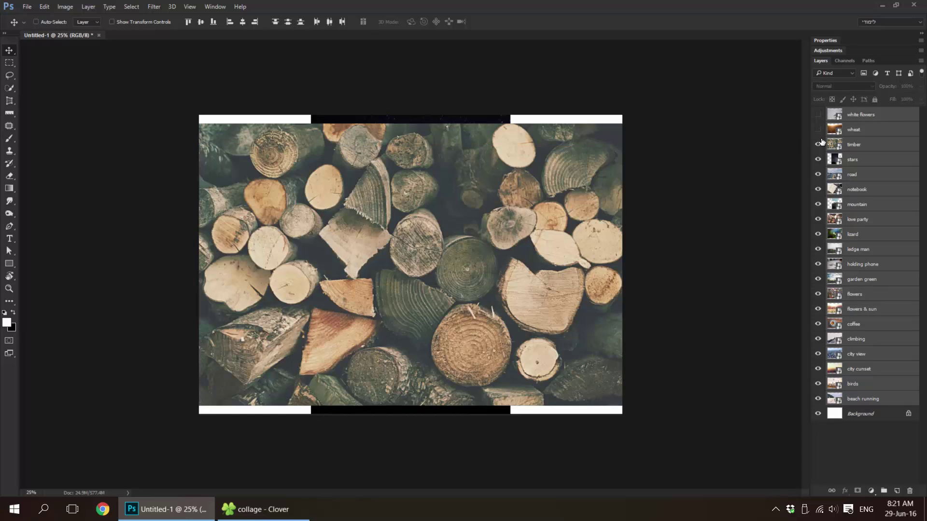
click(818, 144)
click(818, 130)
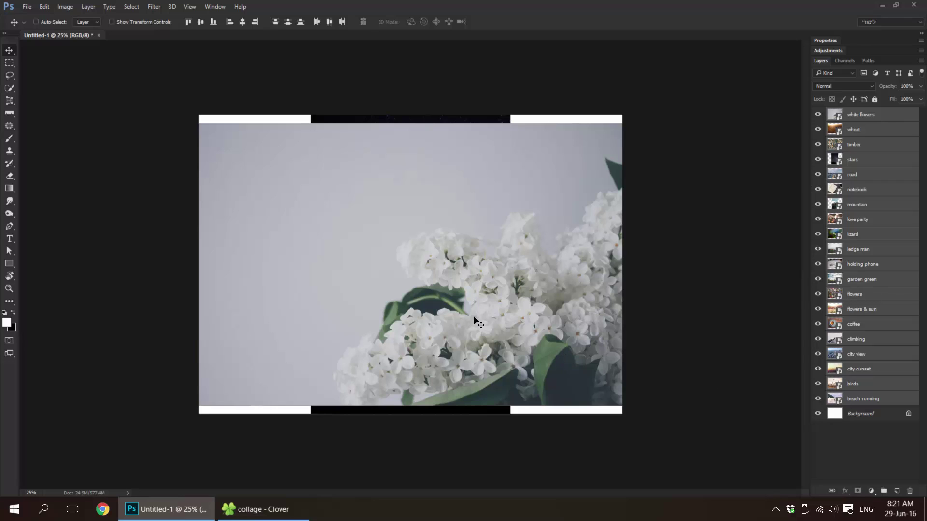
Scale all 20 selected photos together to about 22% toward the canvas centre.
key(ctrl+t)
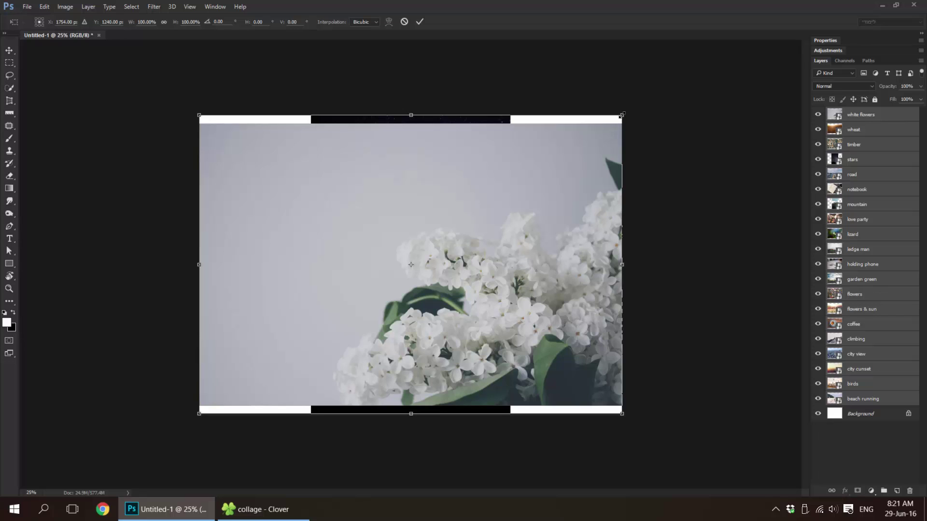
mouse_move(621, 116)
mouse_down()
mouse_move(512, 195)
mouse_move(451, 221)
mouse_up()
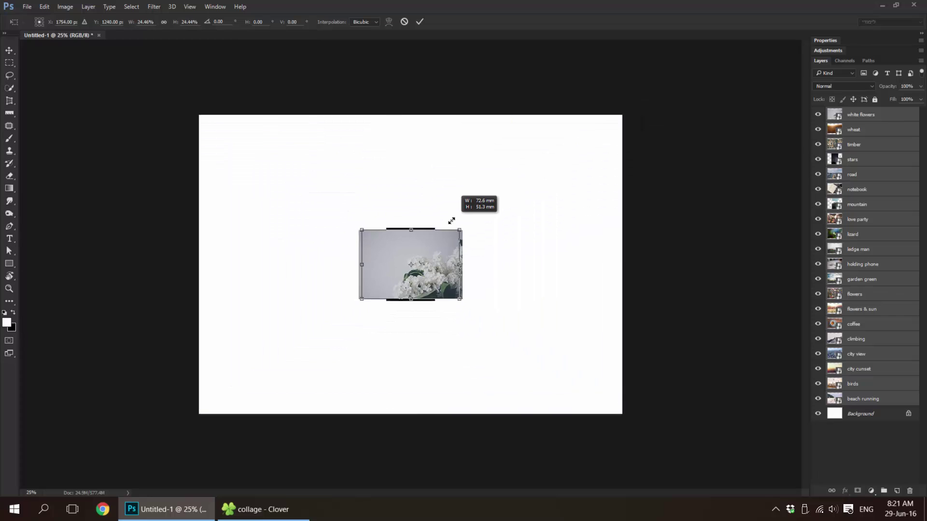
drag(451, 221, 451, 221)
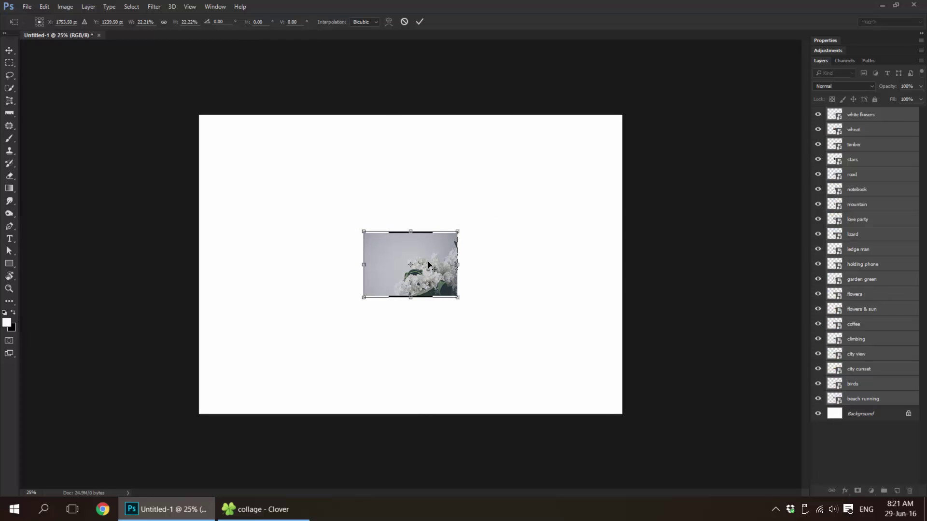
click(421, 22)
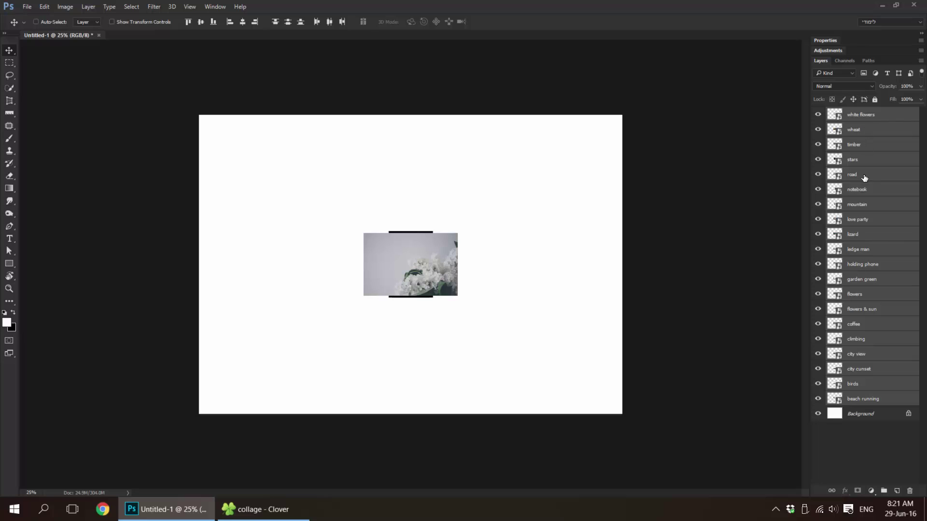
Fill the Background layer with black behind the shrunken photos.
click(888, 116)
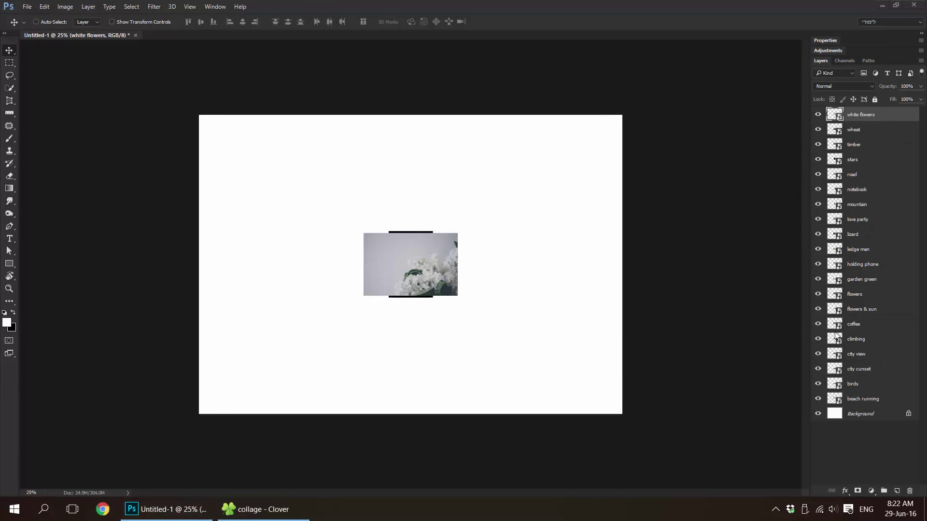
click(853, 311)
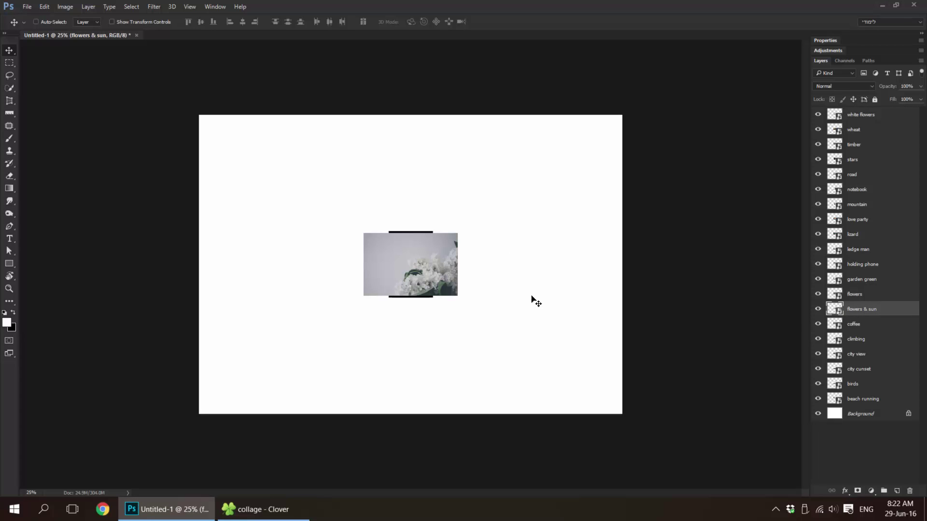
click(865, 417)
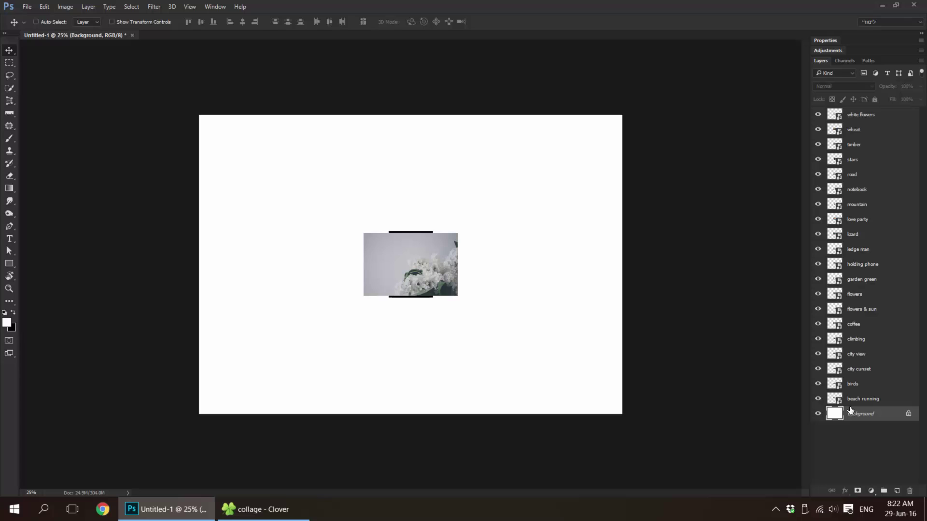
key(ctrl+BackSpace)
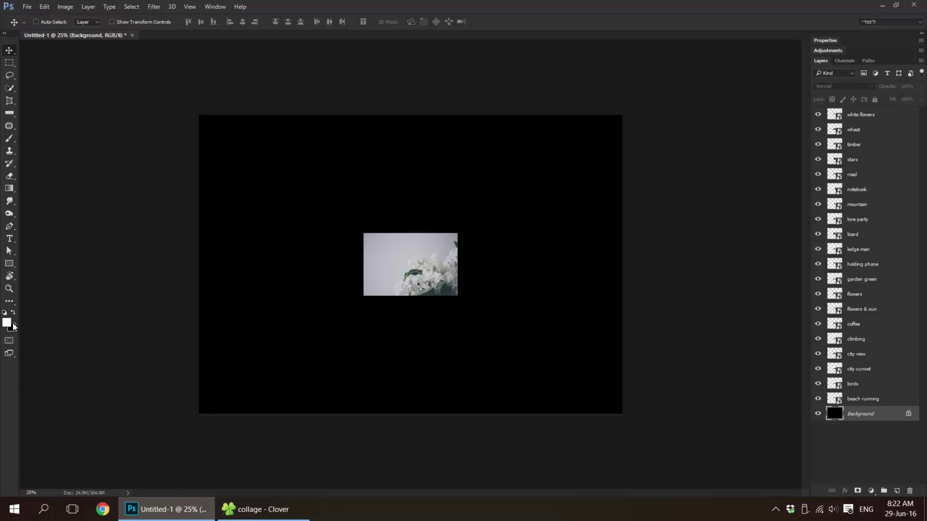
click(860, 116)
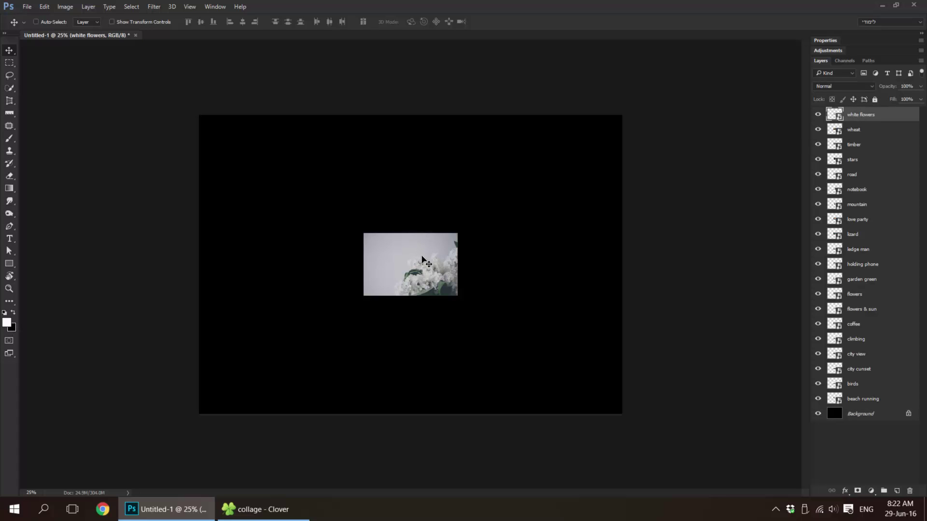
Spread the white flowers, wheat, timber, stars and road photos across the top and right.
drag(428, 260, 259, 148)
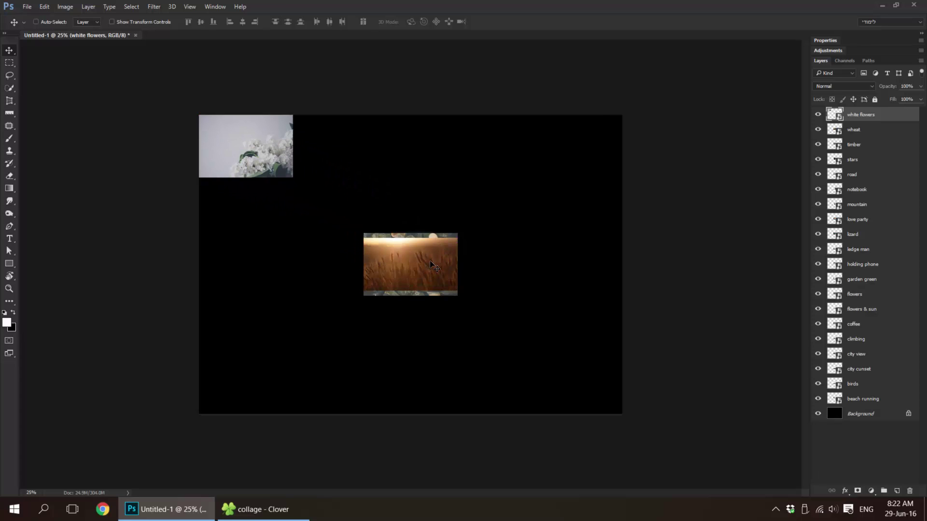
key(ctrl)
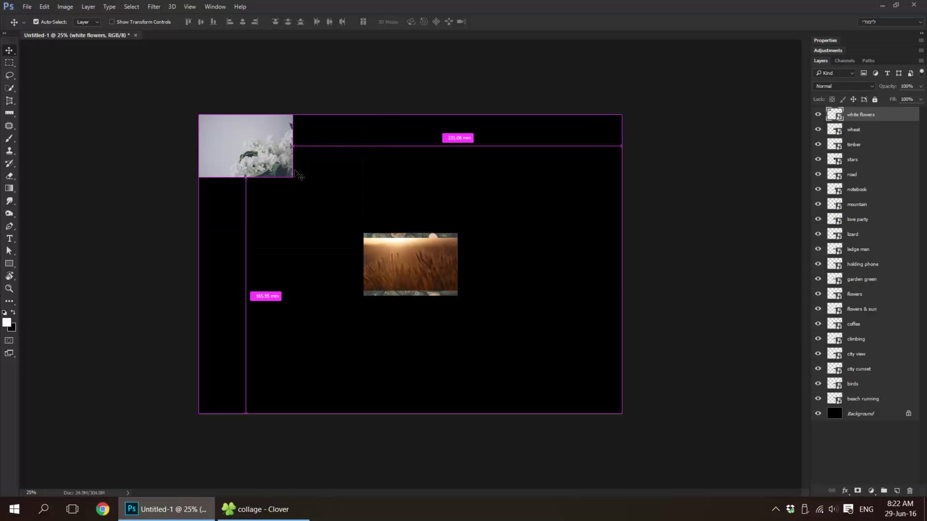
drag(425, 265, 354, 146)
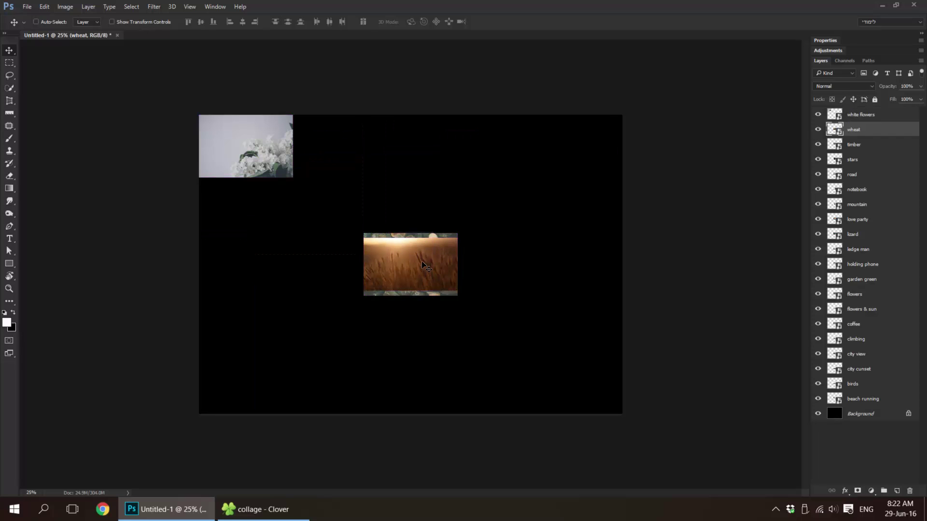
drag(407, 276, 430, 158)
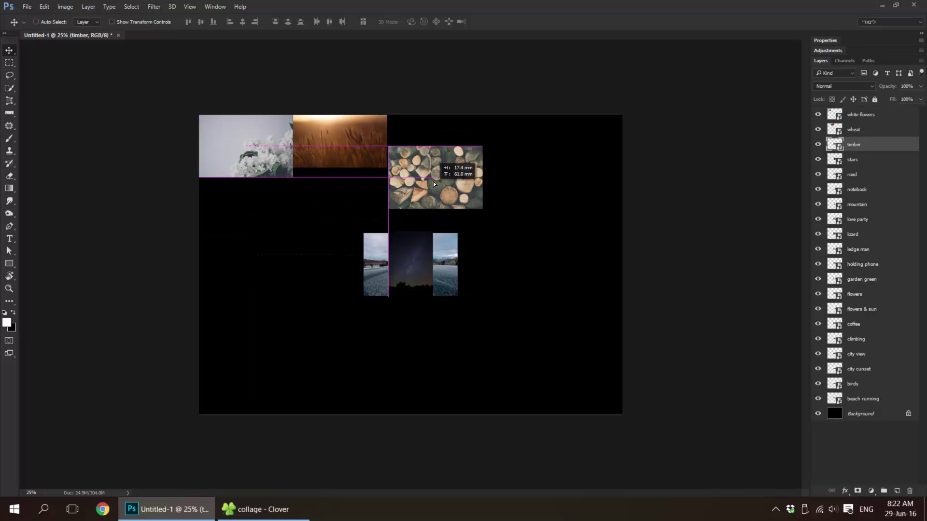
drag(420, 273, 517, 200)
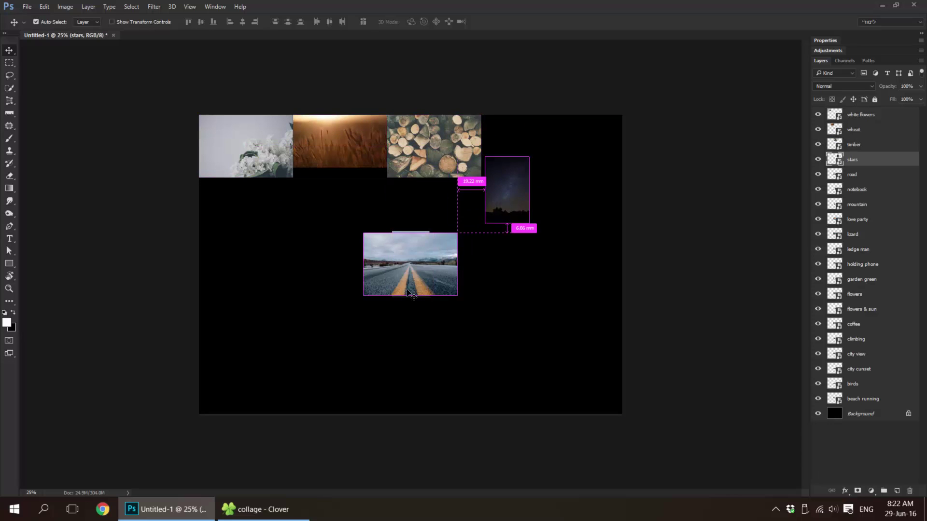
click(403, 268)
drag(443, 272, 530, 293)
Tilt and reposition the wheat photo along the top row, in front of the white flowers.
click(340, 154)
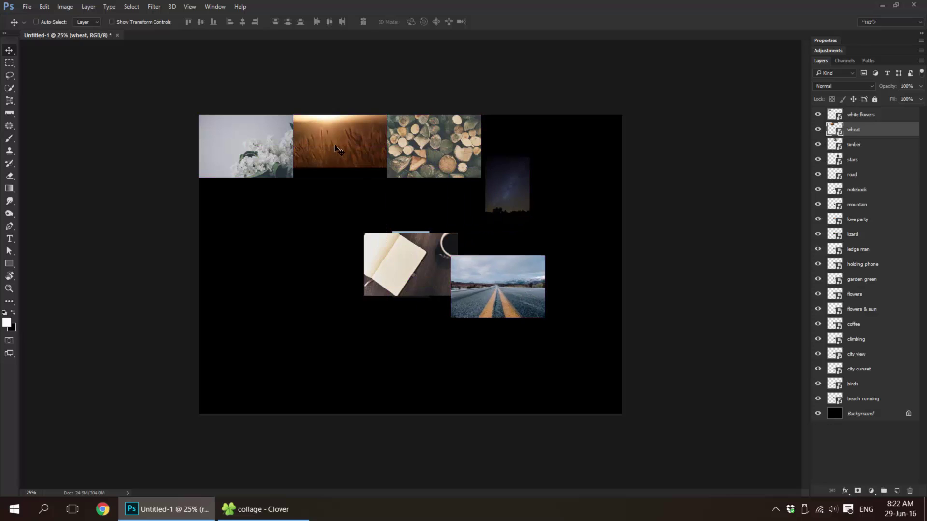
key(ctrl+0)
key(ctrl+t)
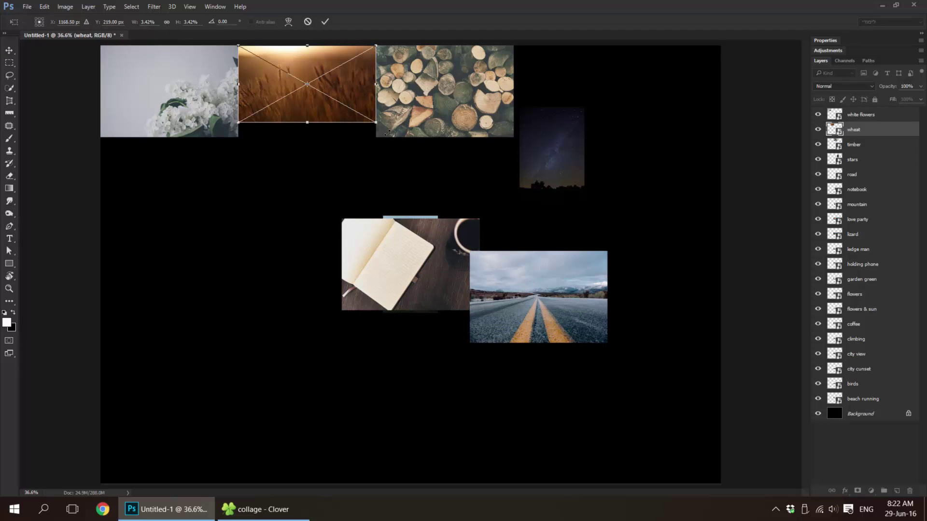
drag(379, 130, 348, 105)
key(Return)
scroll(313, 96, up, 2)
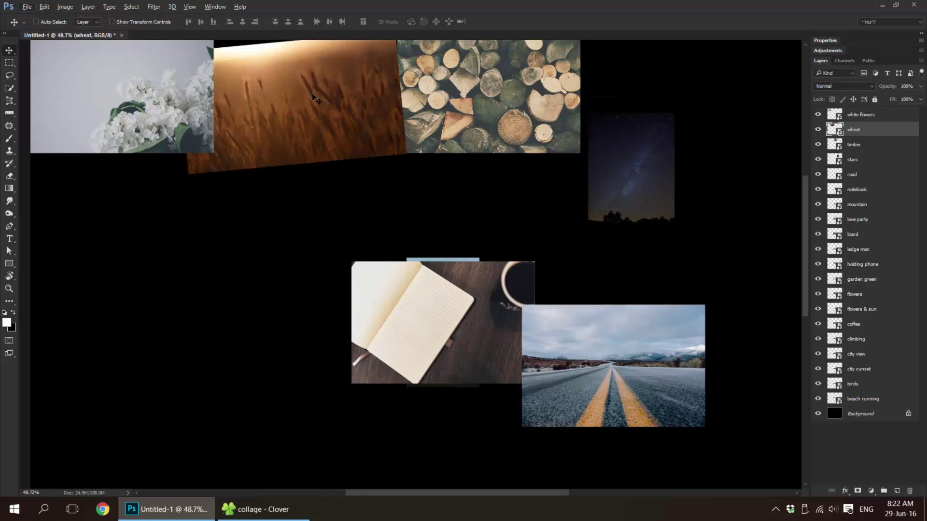
mouse_move(283, 85)
mouse_down()
mouse_move(355, 222)
mouse_move(368, 219)
mouse_up()
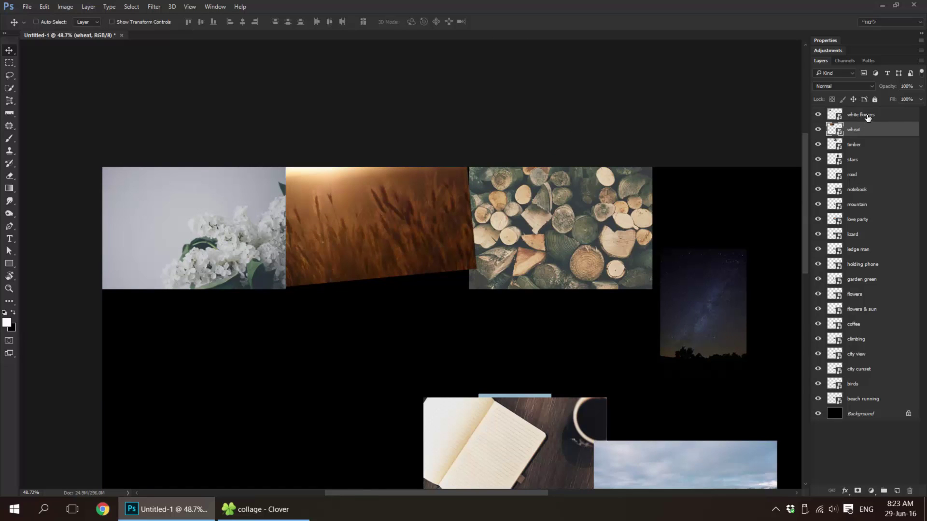
mouse_move(876, 143)
mouse_down()
mouse_move(868, 146)
mouse_move(874, 138)
mouse_up()
key(ctrl)
key(ctrl+bracketright)
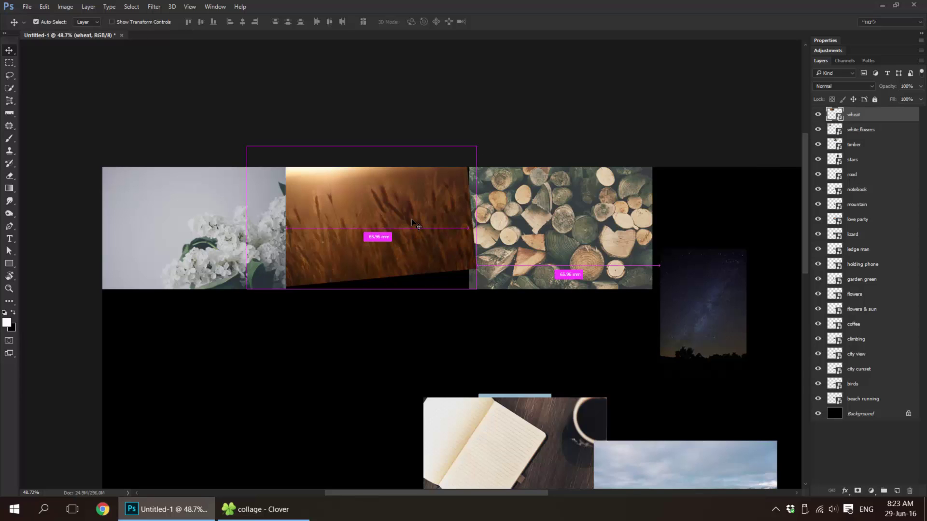
key(ctrl+bracketleft)
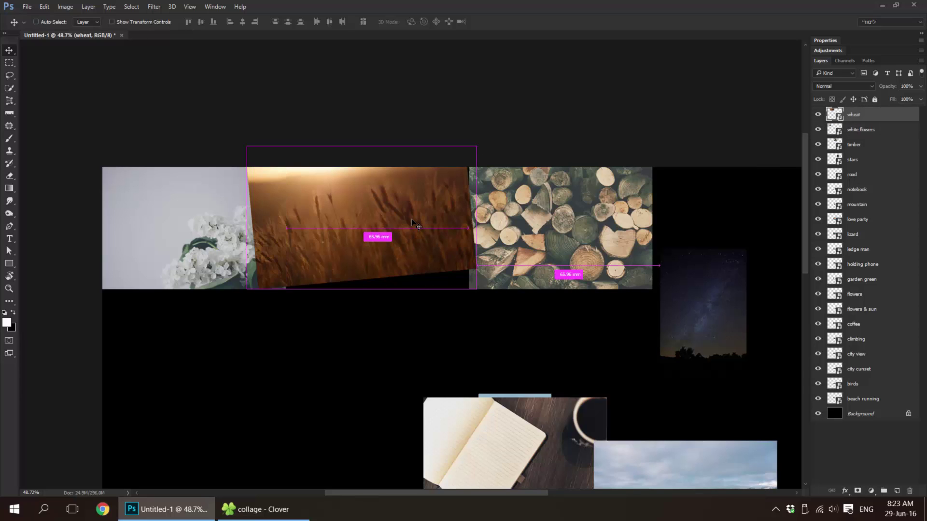
Nudge and rotate the timber photo, then tilt and raise the stars photo.
ctrl+click(563, 241)
drag(563, 242, 449, 219)
key(ctrl+t)
key(Return)
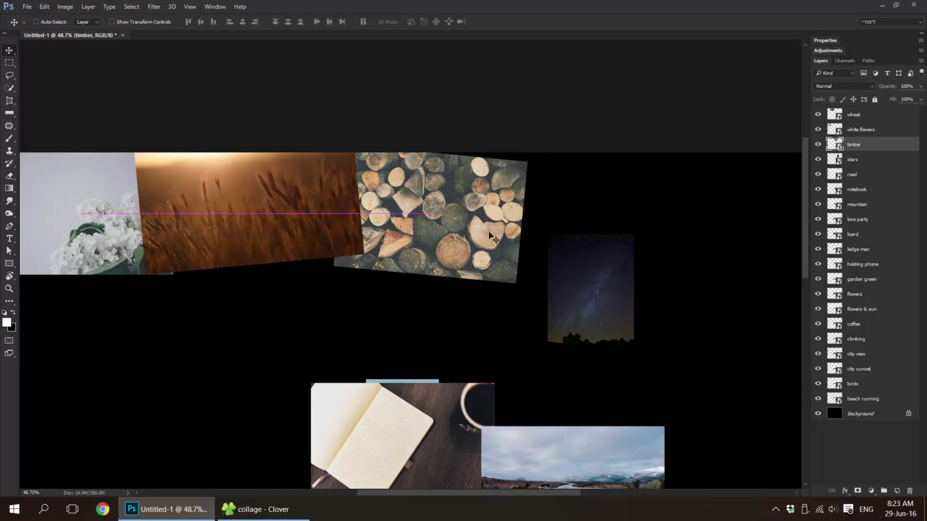
drag(595, 288, 543, 242)
drag(519, 247, 467, 251)
key(ctrl+t)
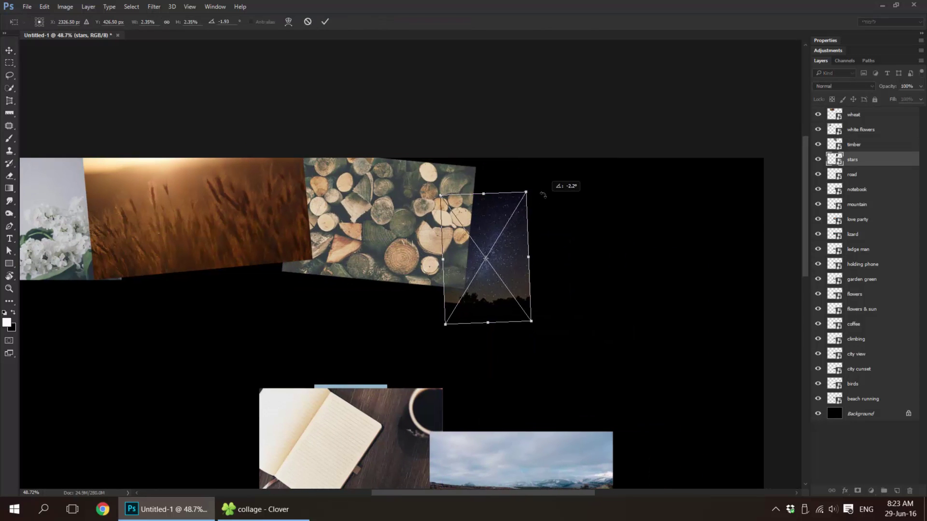
drag(544, 201, 535, 160)
drag(505, 241, 506, 219)
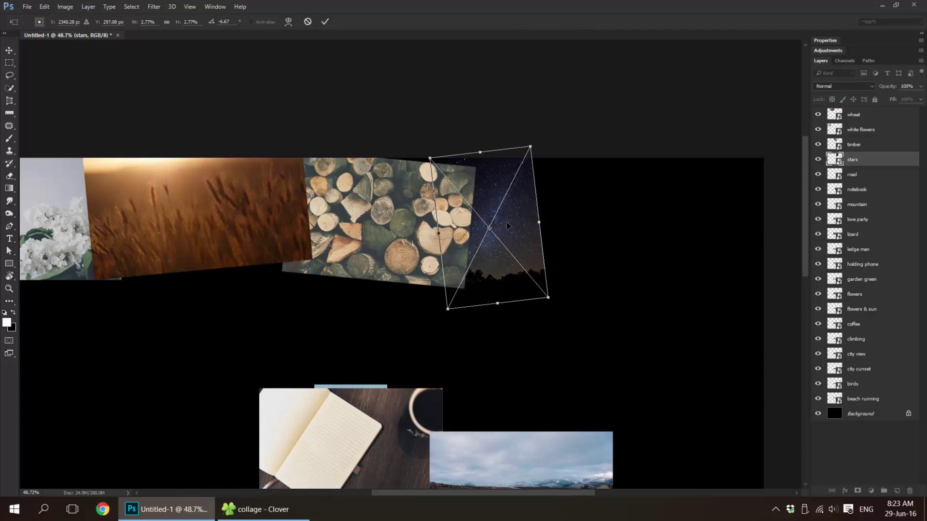
key(Return)
Move the notebook photo up beside the stars and enlarge it proportionally.
click(346, 387)
drag(346, 386, 600, 164)
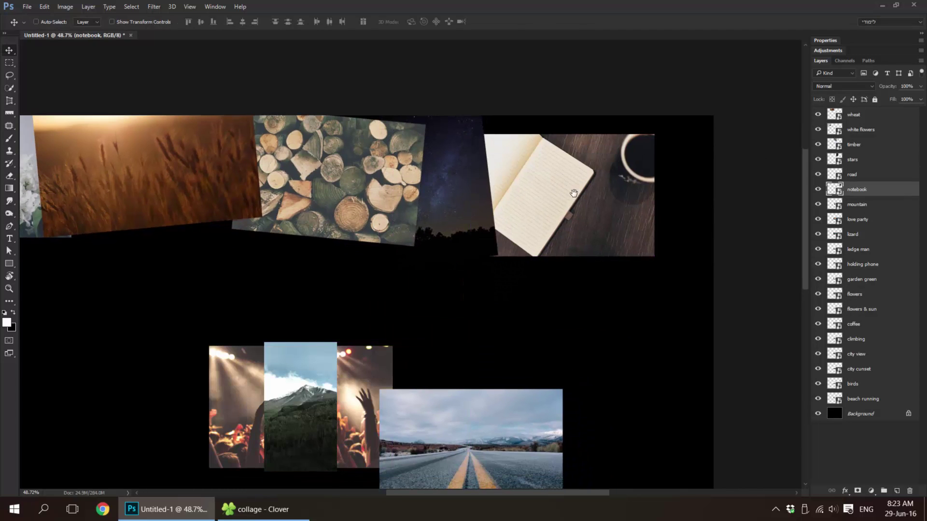
key(ctrl+t)
drag(662, 216, 665, 225)
drag(511, 249, 507, 233)
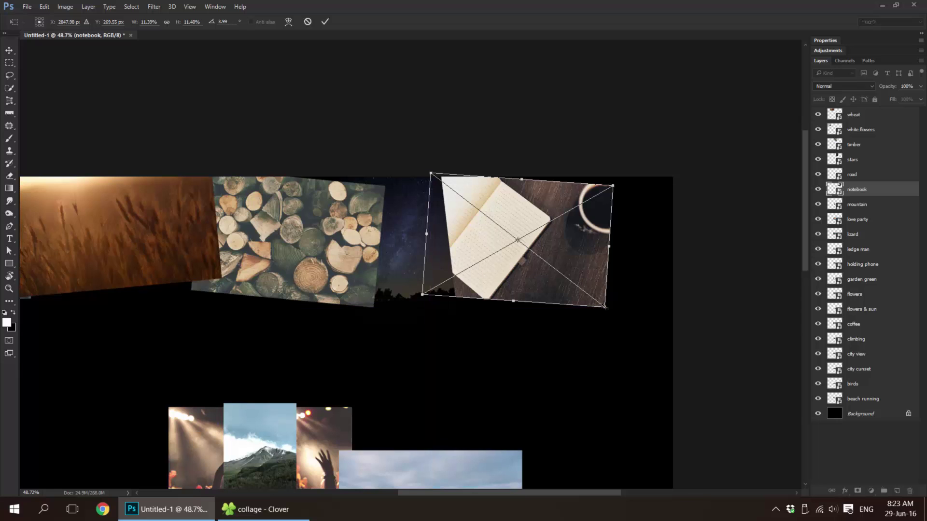
drag(605, 307, 685, 369)
drag(628, 290, 616, 276)
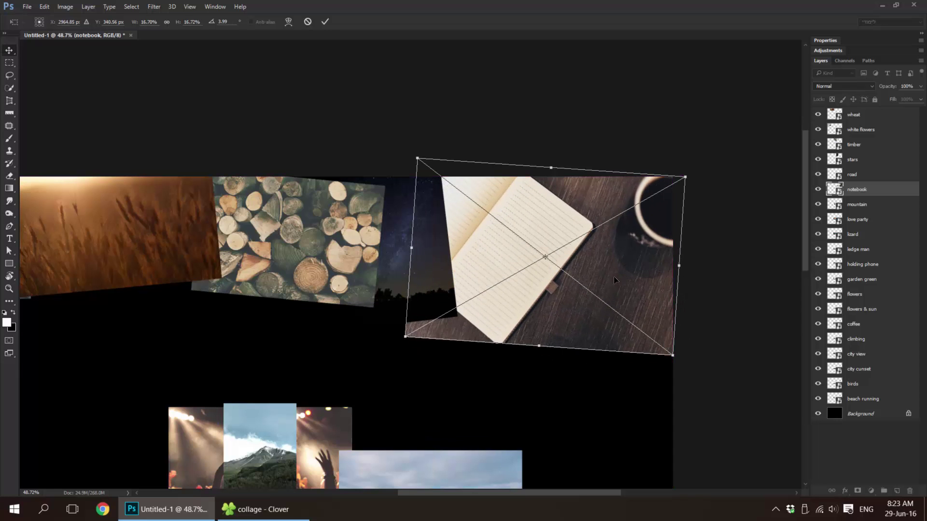
key(Return)
key(ctrl+0)
Tilt the road photo slightly and place it under the notebook.
drag(540, 303, 573, 233)
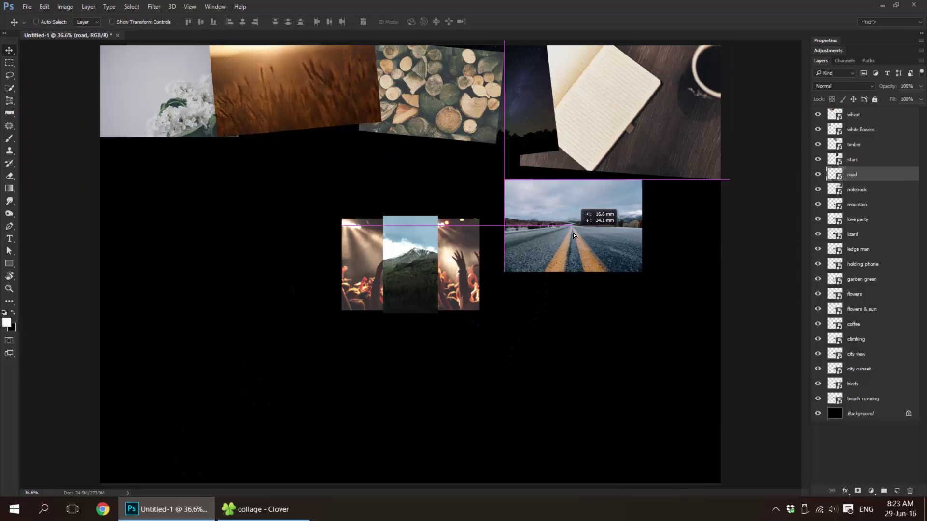
key(ctrl+t)
drag(663, 277, 658, 269)
drag(609, 248, 680, 236)
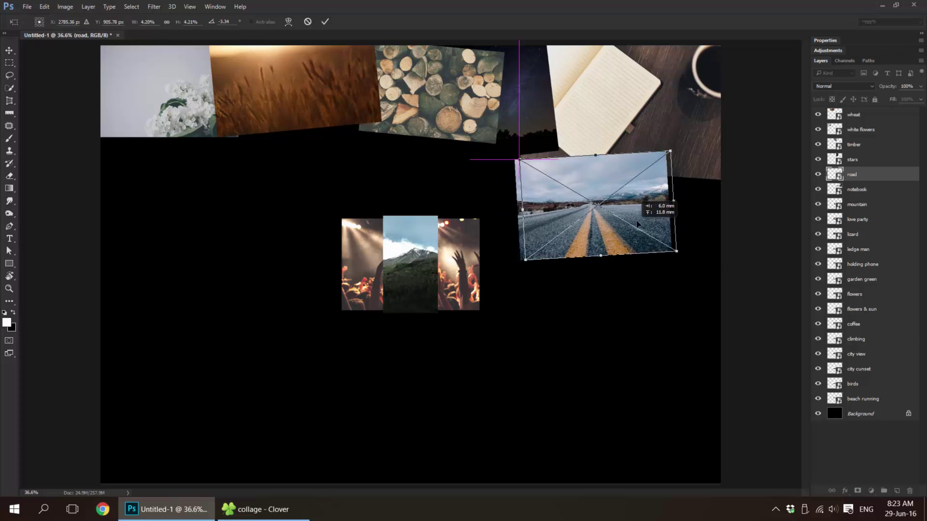
key(Return)
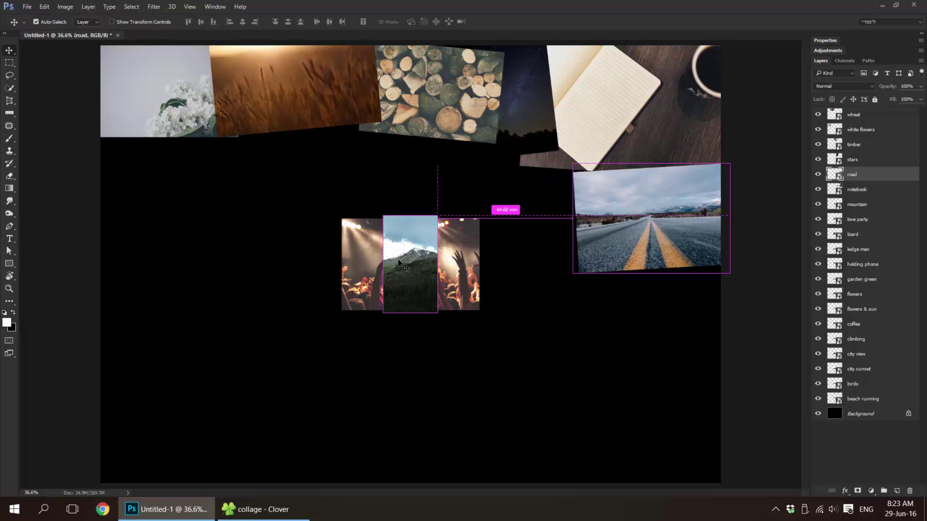
Enlarge and tilt the mountain photo, then send it behind all other photos.
drag(405, 270, 526, 231)
key(ctrl+t)
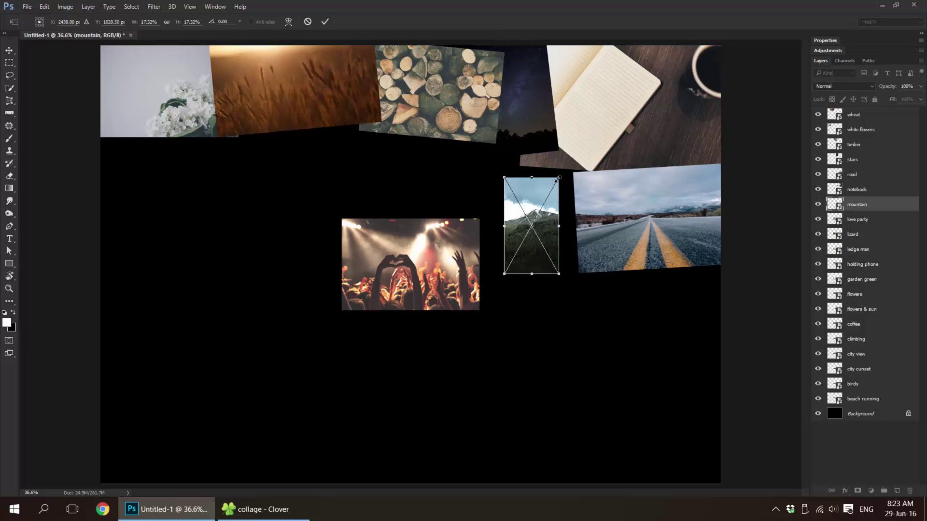
drag(557, 178, 582, 139)
mouse_move(571, 272)
mouse_down()
mouse_move(565, 277)
mouse_move(630, 368)
mouse_up()
drag(596, 296, 548, 293)
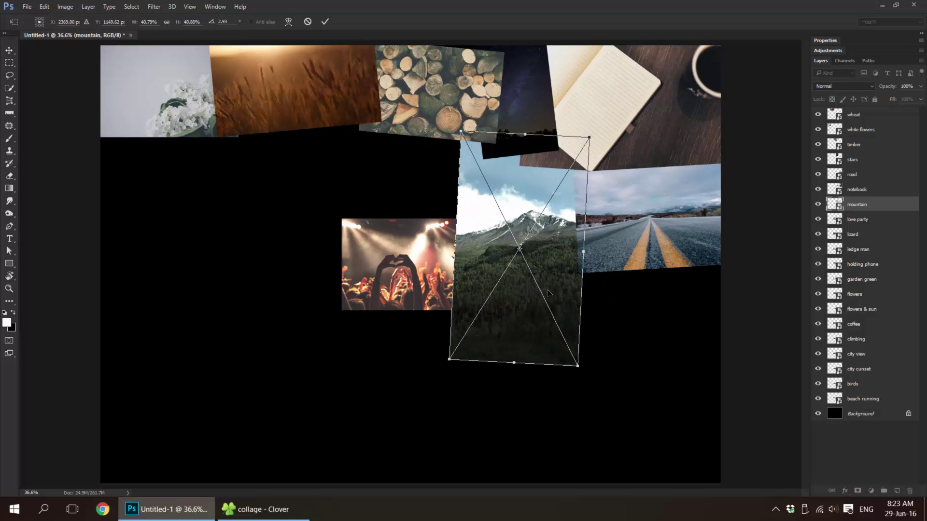
key(Return)
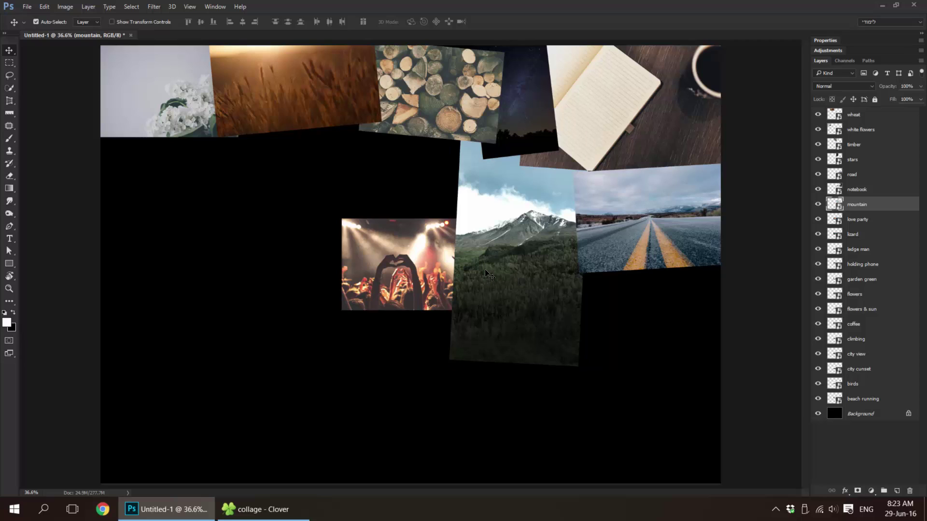
key(ctrl+shift+bracketleft)
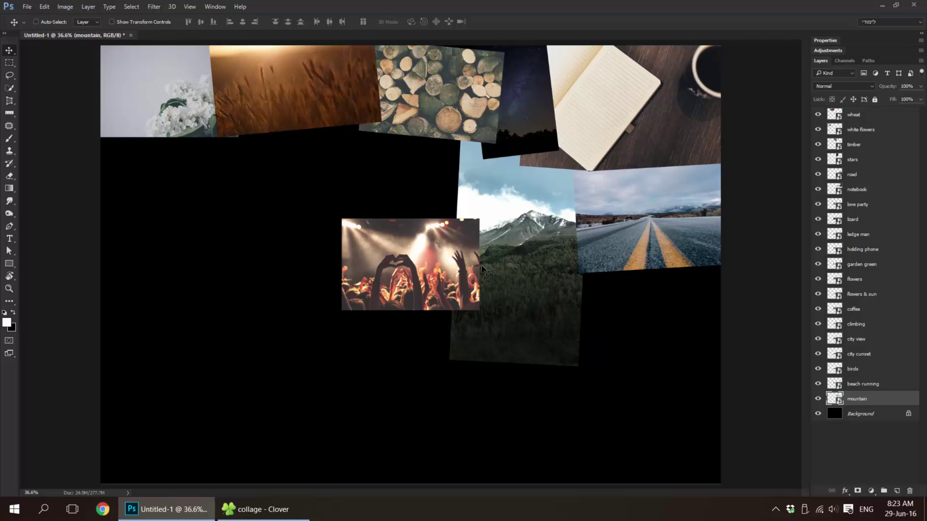
key(ctrl+shift+bracketright)
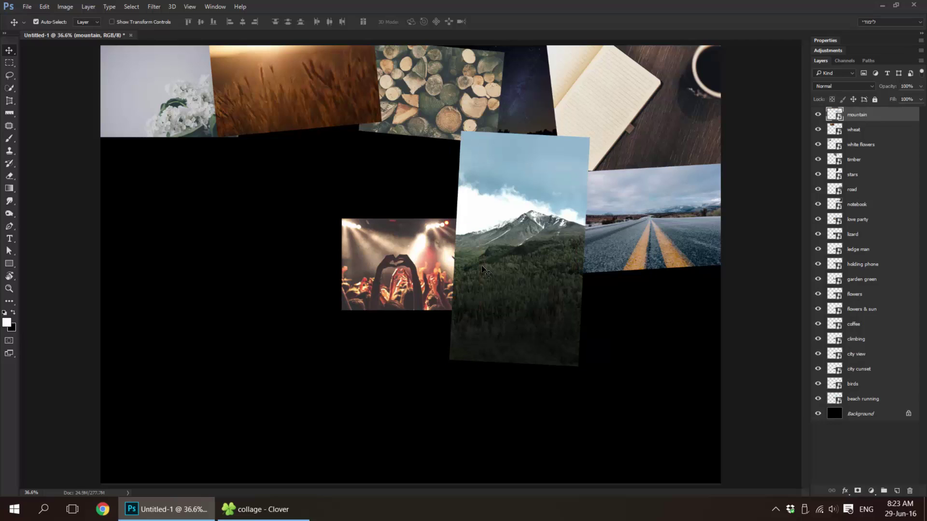
key(ctrl+shift+bracketleft)
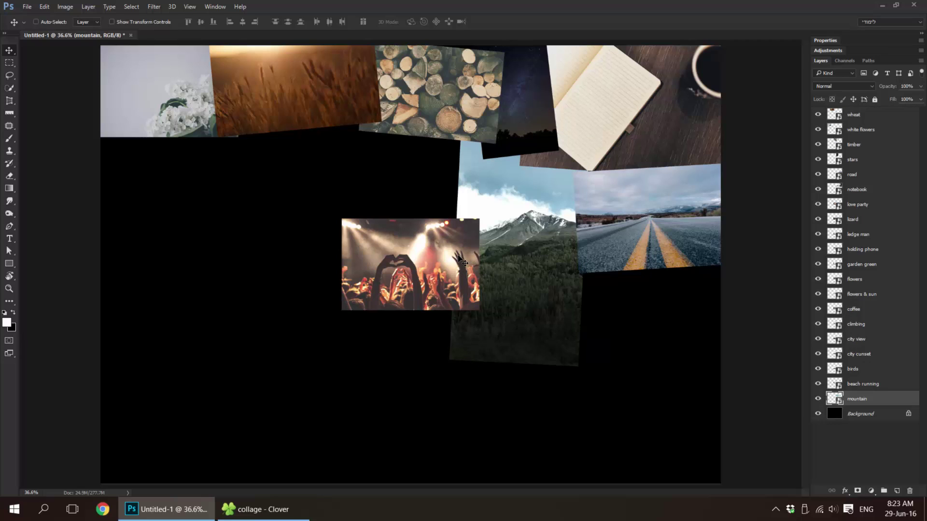
Tilt the concert photo against the left edge and enlarge the lizard photo beside it.
drag(449, 276, 255, 211)
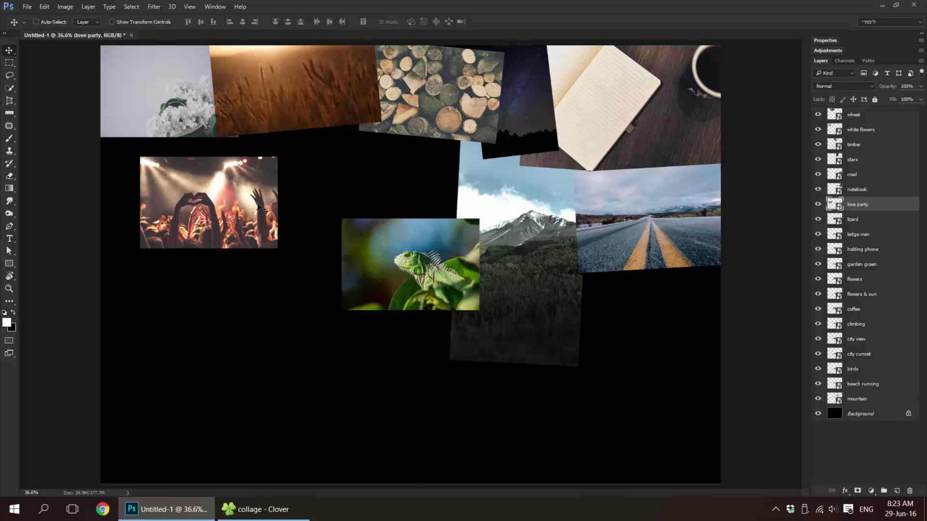
key(ctrl+t)
drag(318, 213, 316, 204)
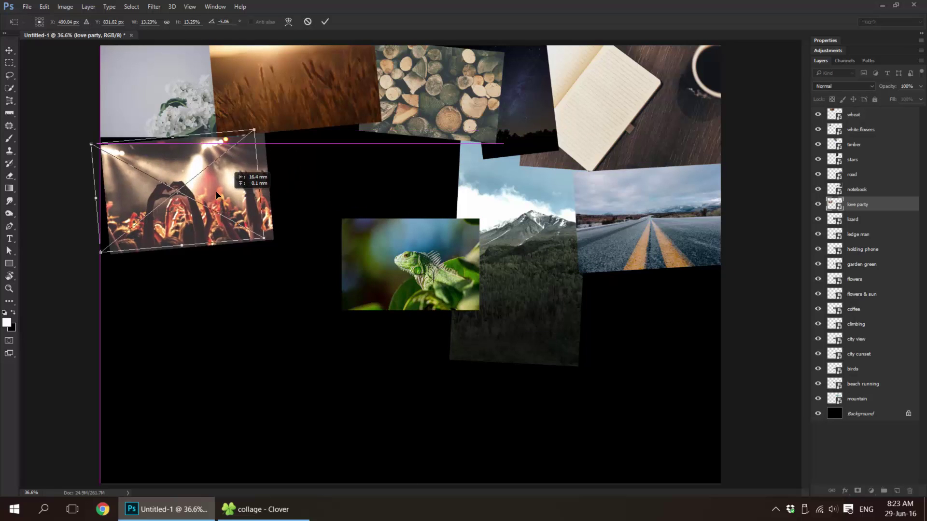
drag(254, 210, 214, 193)
key(Return)
ctrl+drag(352, 250, 289, 180)
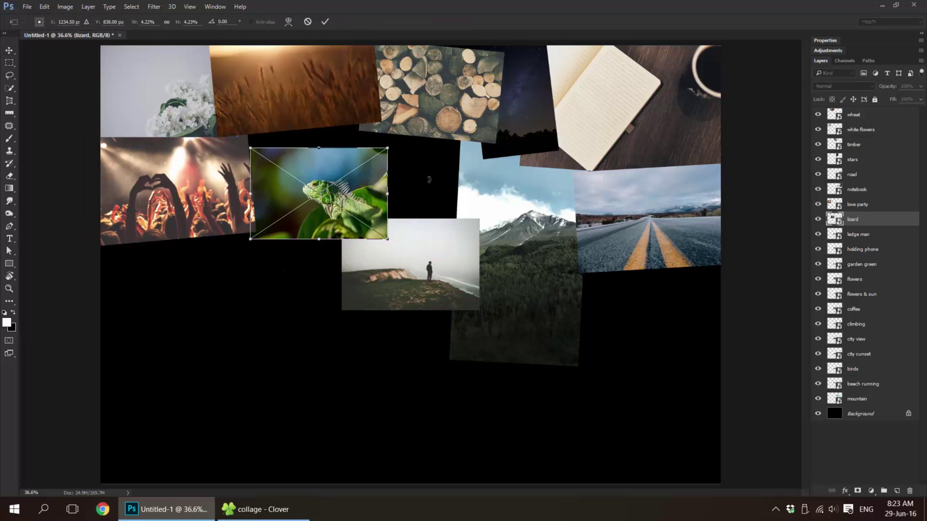
key(ctrl+t)
drag(393, 153, 431, 131)
drag(386, 202, 370, 190)
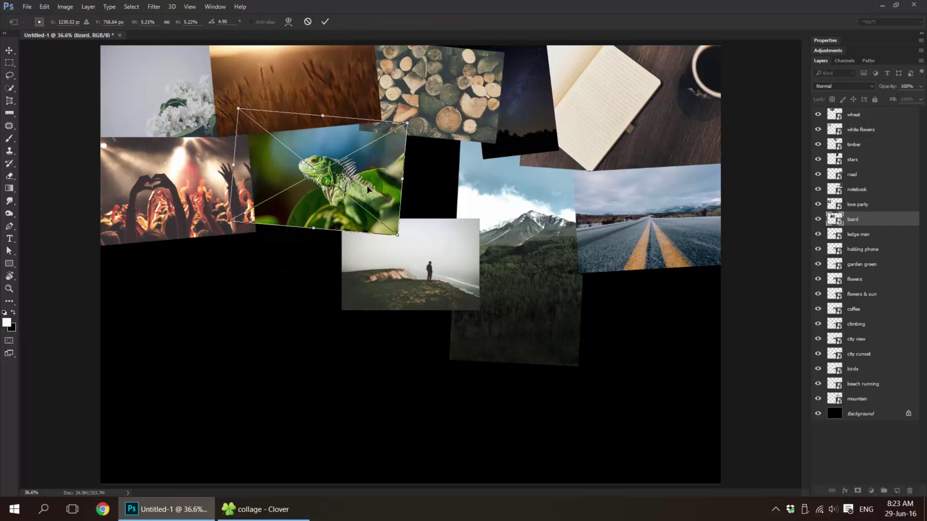
key(Return)
Tilt, enlarge and move the ledge man photo to the left edge.
click(858, 234)
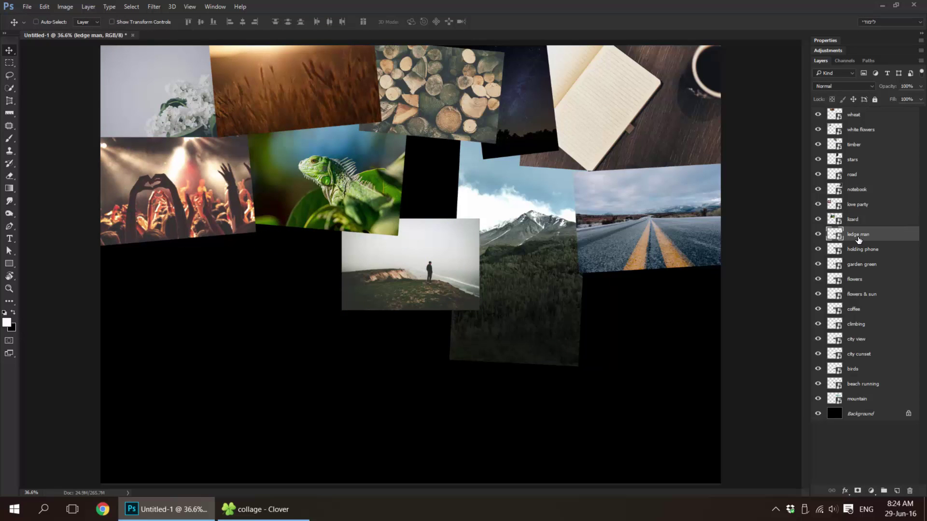
shift+click(866, 384)
mouse_move(433, 250)
mouse_down()
mouse_move(674, 424)
mouse_move(300, 279)
mouse_move(447, 244)
mouse_move(430, 223)
mouse_up()
click(854, 232)
key(ctrl+t)
drag(391, 299, 236, 297)
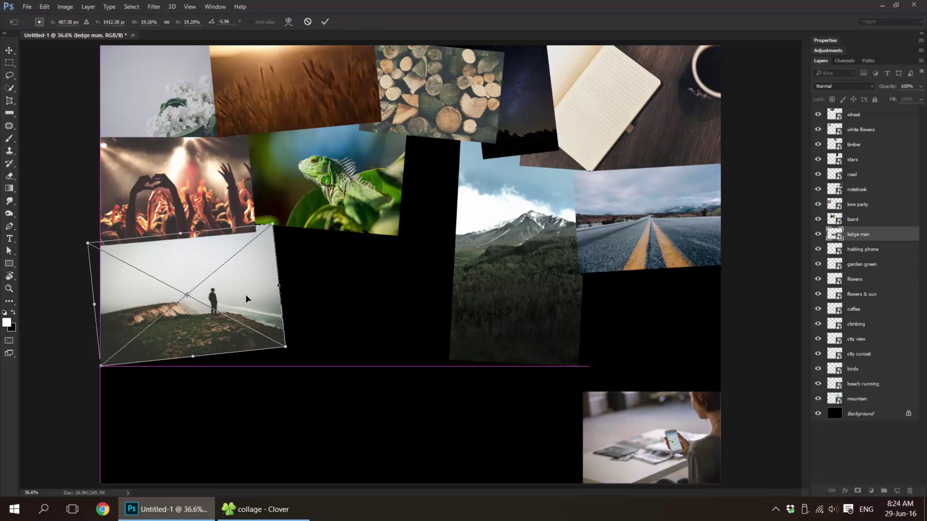
key(Return)
Move the holding phone photo to the centre, tilted and enlarged against ledge man.
ctrl+click(658, 447)
drag(658, 447, 356, 304)
key(ctrl+t)
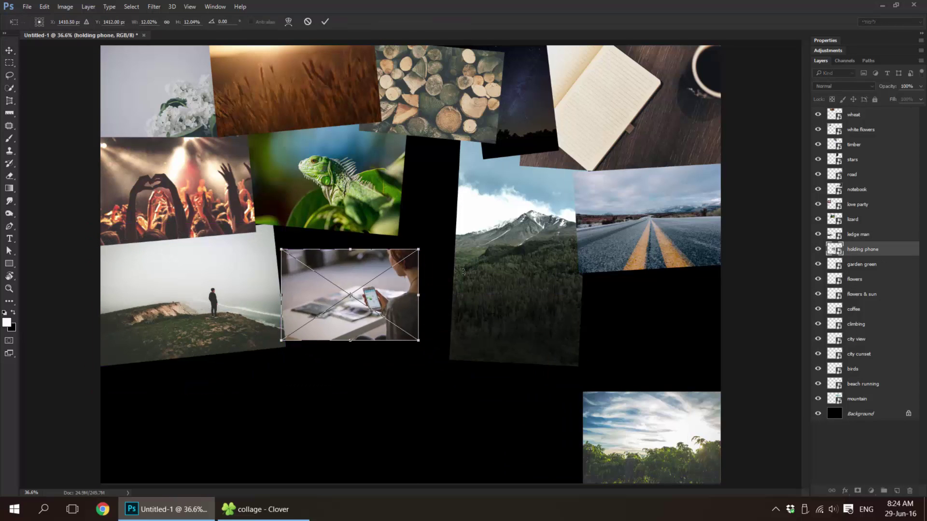
mouse_move(436, 259)
mouse_down()
mouse_move(419, 249)
mouse_move(469, 225)
mouse_up()
drag(426, 284, 394, 291)
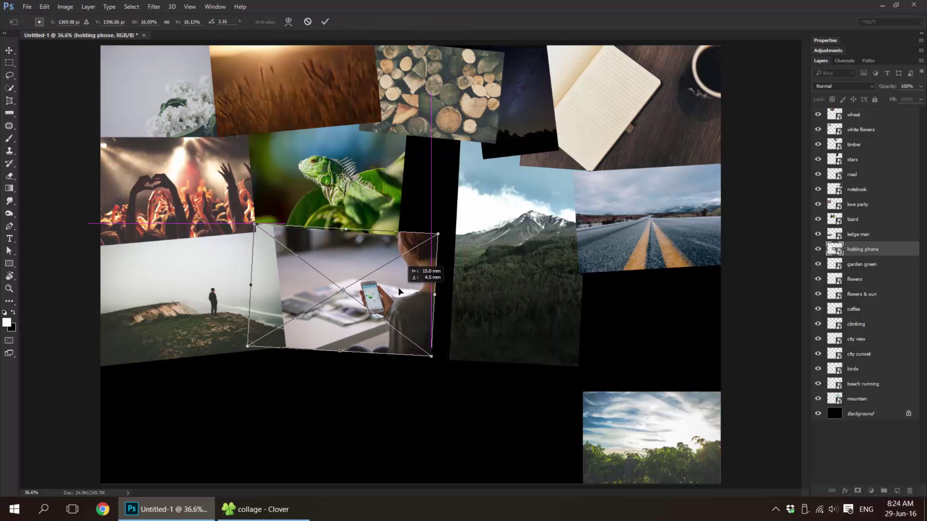
key(Return)
Enlarge and tilt the sky and trees photo centrally, then fine-tune lizard and phone positions.
click(836, 268)
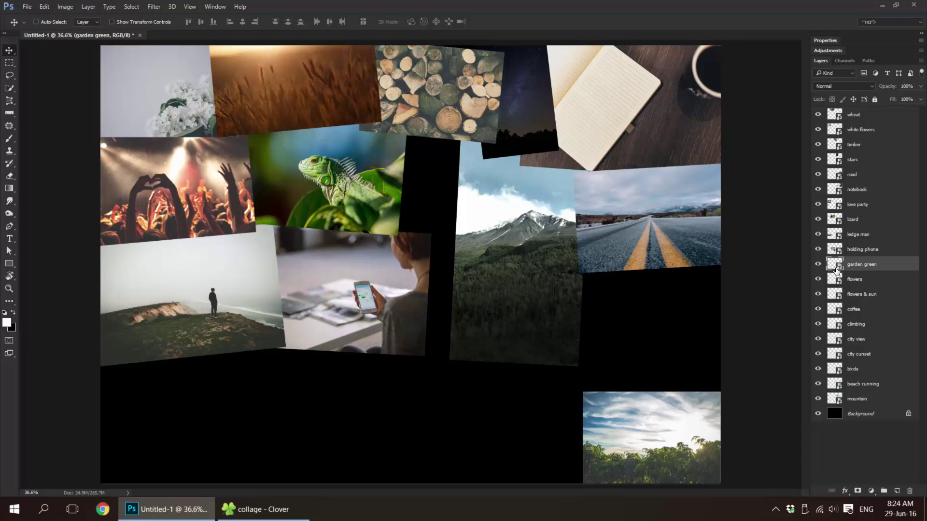
drag(688, 442, 459, 189)
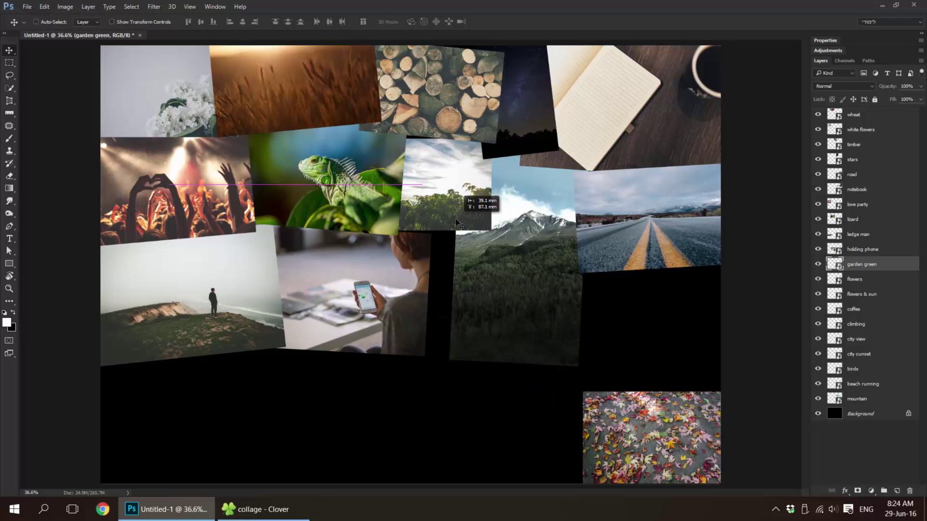
key(ctrl+t)
drag(493, 226, 519, 248)
key(Return)
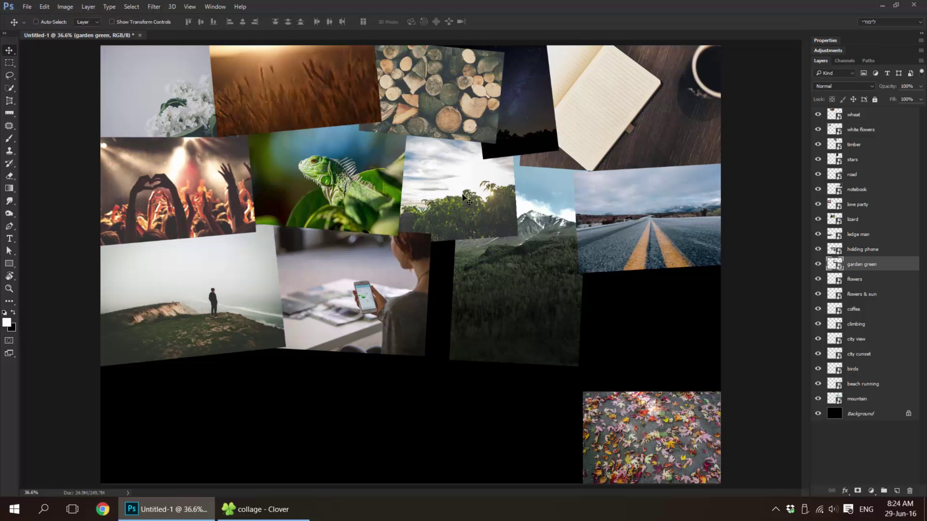
drag(321, 165, 323, 173)
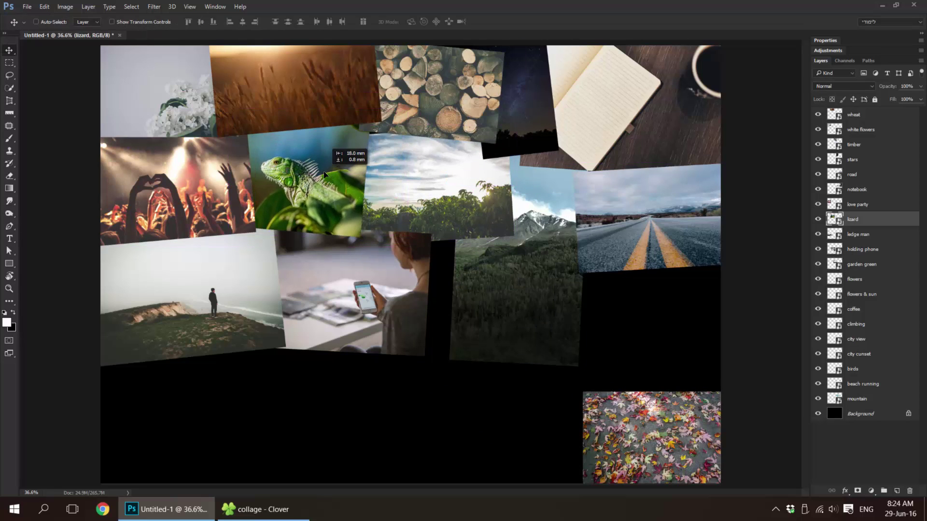
drag(416, 184, 416, 186)
drag(407, 262, 407, 269)
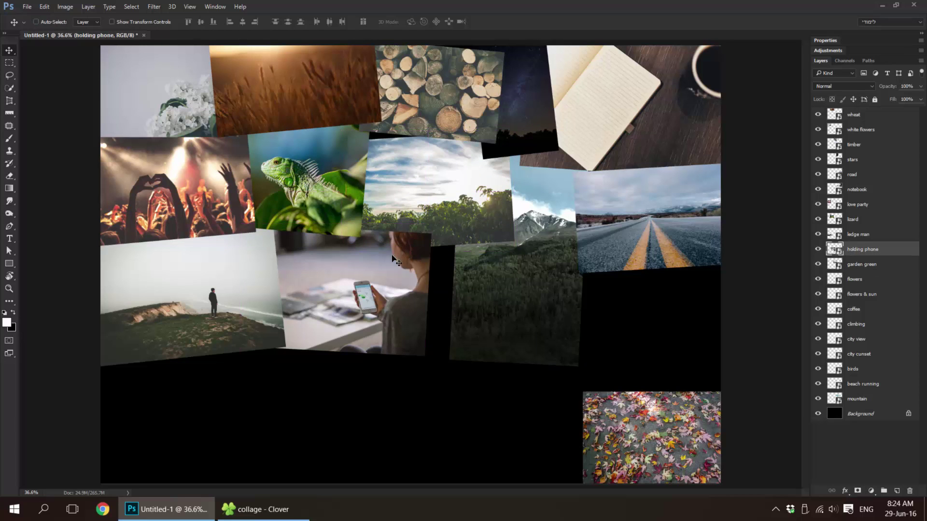
Enlarge the mountain photo and start tilting the leaves photo up near the road.
ctrl+click(456, 309)
key(ctrl+t)
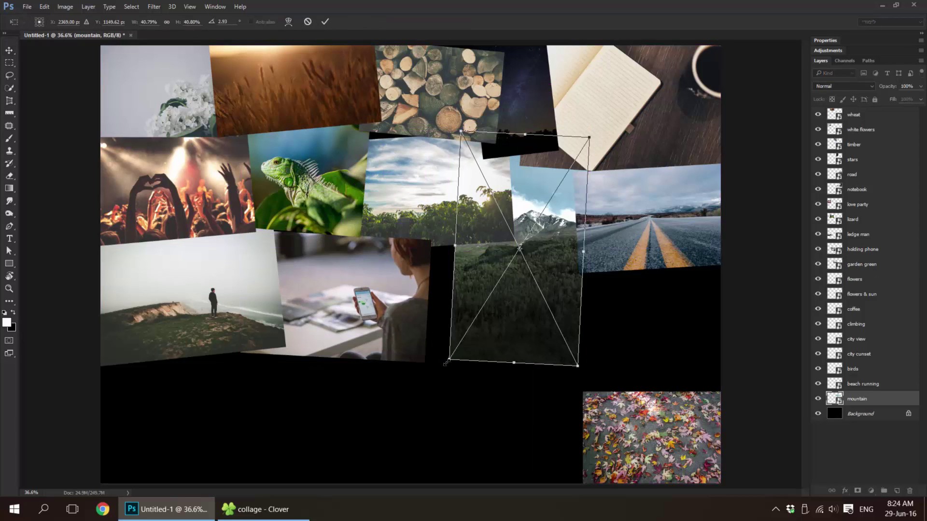
drag(446, 363, 419, 399)
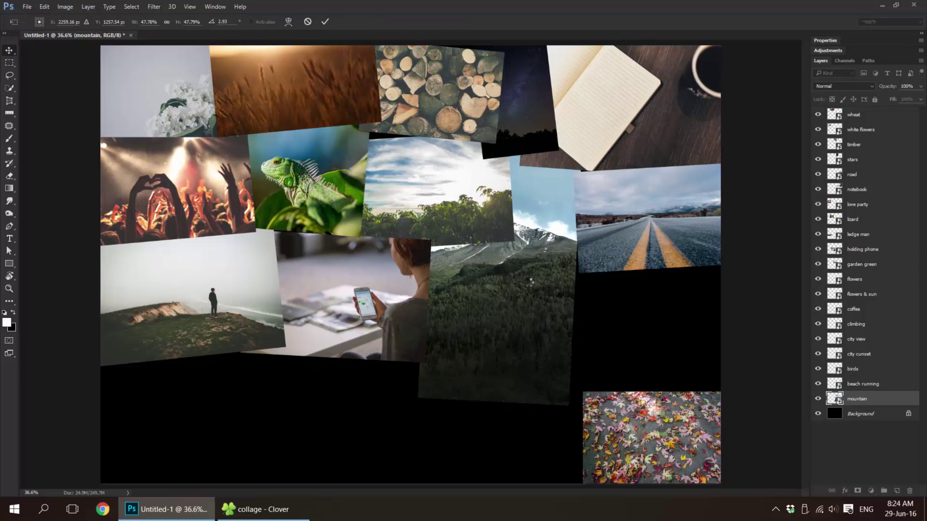
key(Return)
drag(652, 434, 624, 336)
key(ctrl+t)
mouse_move(734, 319)
mouse_down()
mouse_move(689, 290)
mouse_move(729, 262)
mouse_up()
Enlarge the leaves photo under the road and the sky and trees photo.
drag(697, 336, 688, 313)
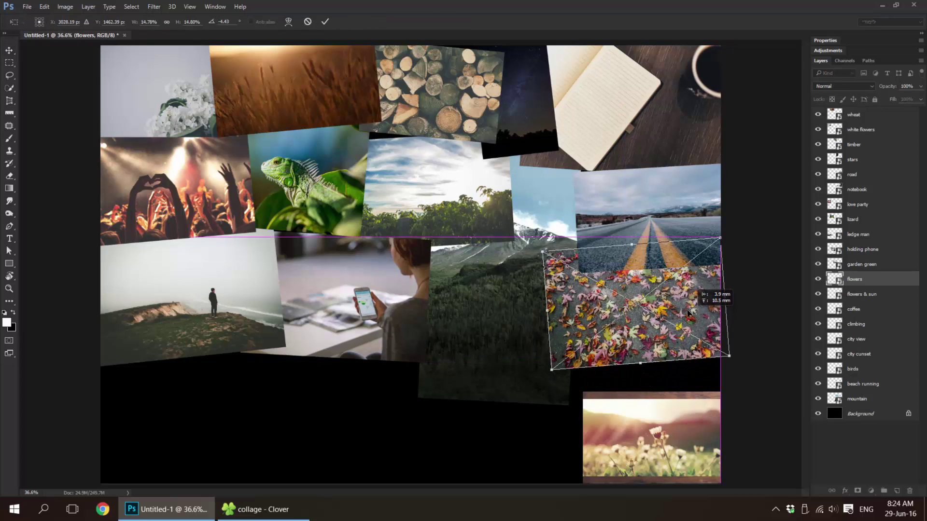
key(Return)
click(439, 196)
key(ctrl+t)
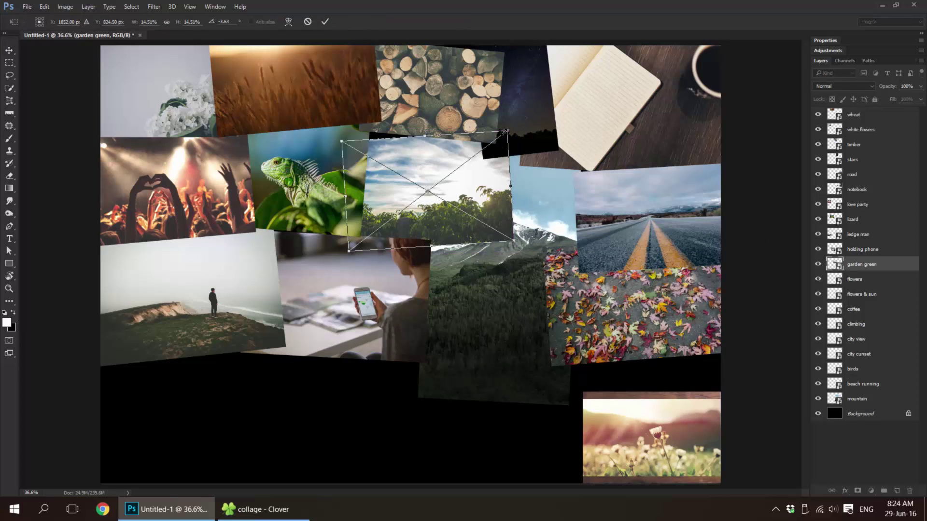
drag(504, 133, 519, 113)
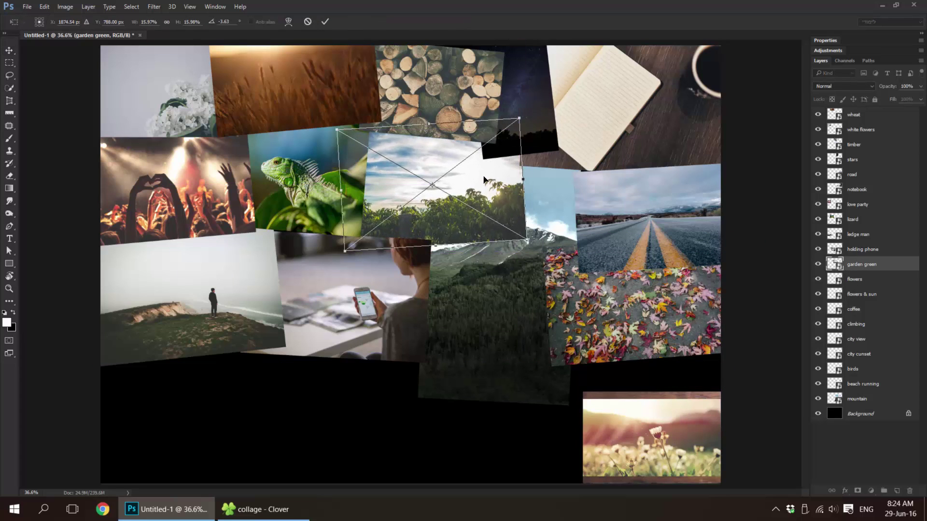
key(Return)
Place the flowers & sun photo bottom-left, tilted about 5 degrees and enlarged.
drag(709, 425, 285, 405)
key(ctrl+t)
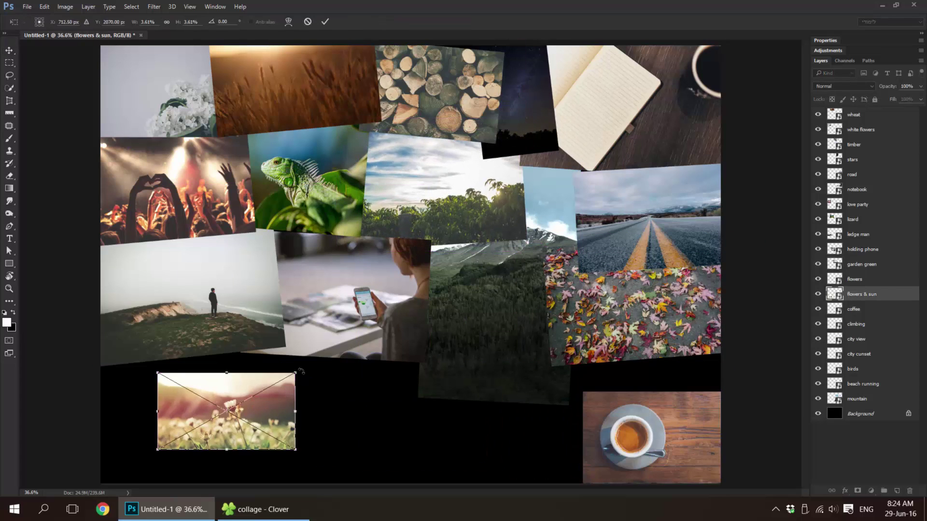
drag(306, 370, 355, 338)
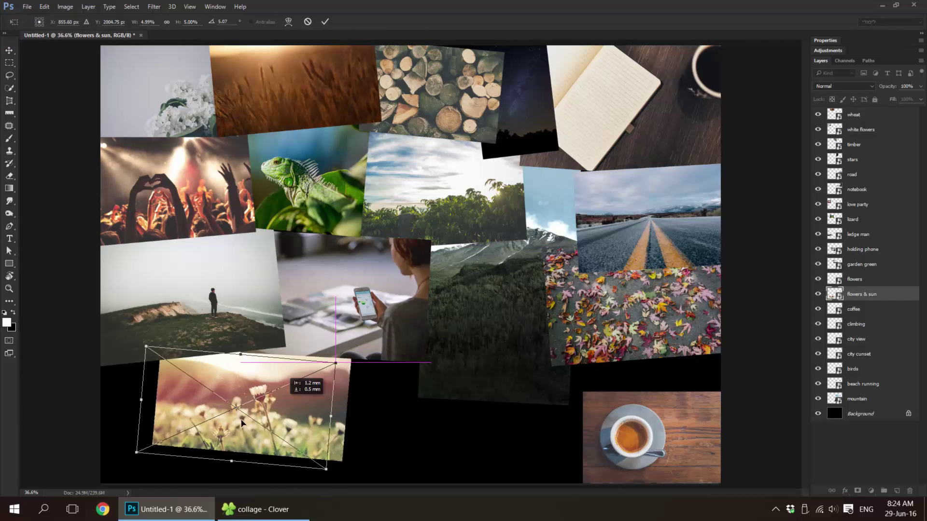
mouse_move(251, 410)
mouse_down()
mouse_move(220, 432)
mouse_move(287, 396)
mouse_up()
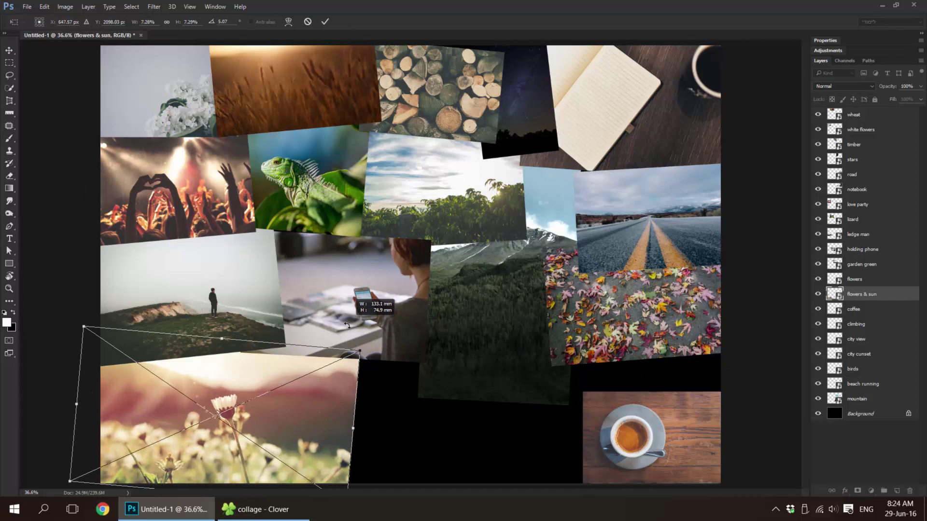
key(Return)
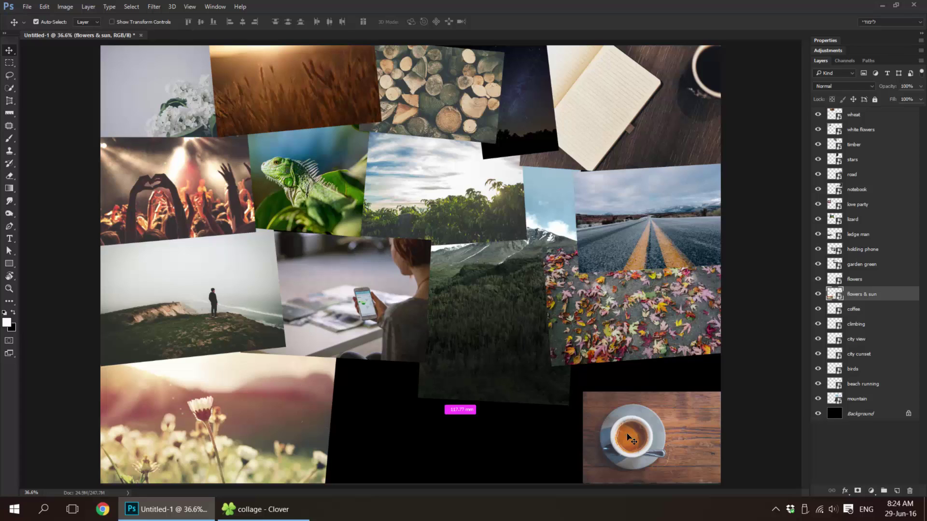
Enlarge the coffee photo at bottom middle, layered above flowers & sun.
mouse_move(584, 420)
mouse_down()
mouse_move(299, 439)
mouse_move(225, 432)
mouse_up()
key(ctrl+t)
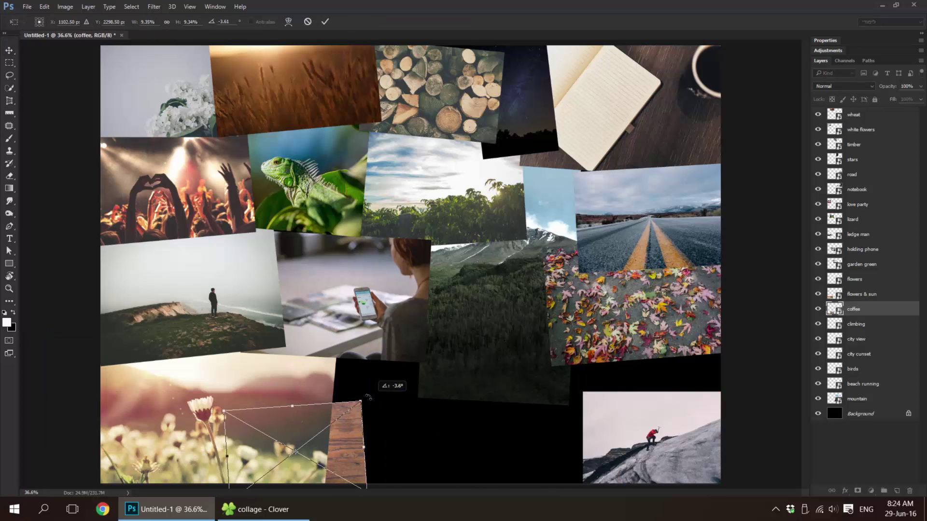
drag(365, 406, 418, 363)
key(Return)
key(ctrl+bracketright)
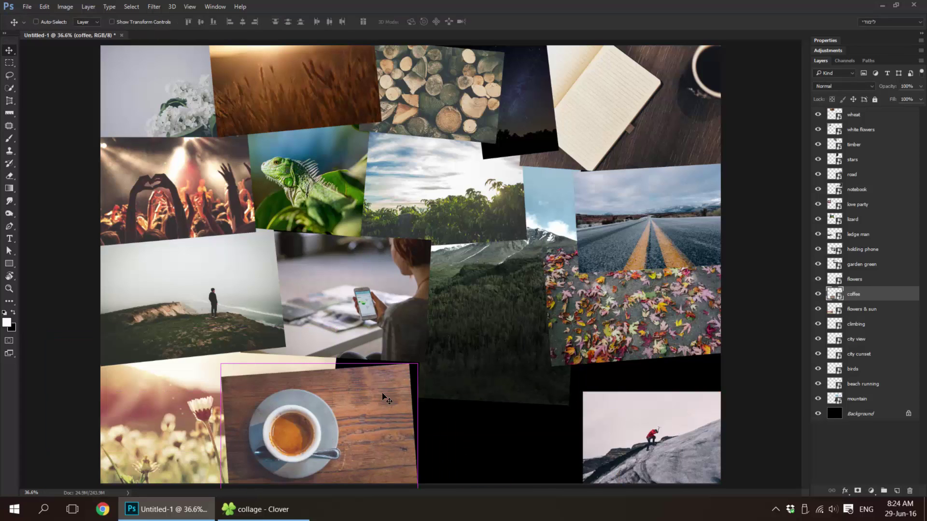
drag(370, 400, 412, 383)
key(ctrl+t)
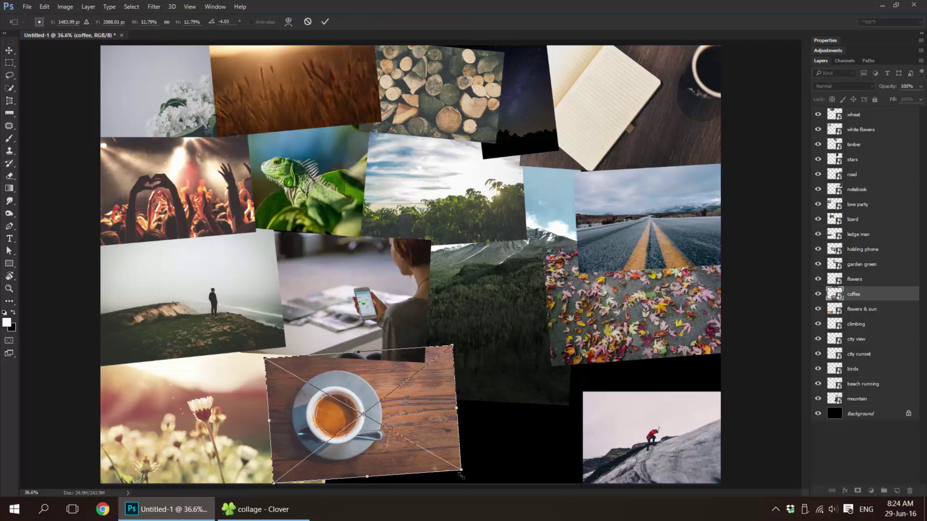
drag(462, 471, 483, 482)
key(Return)
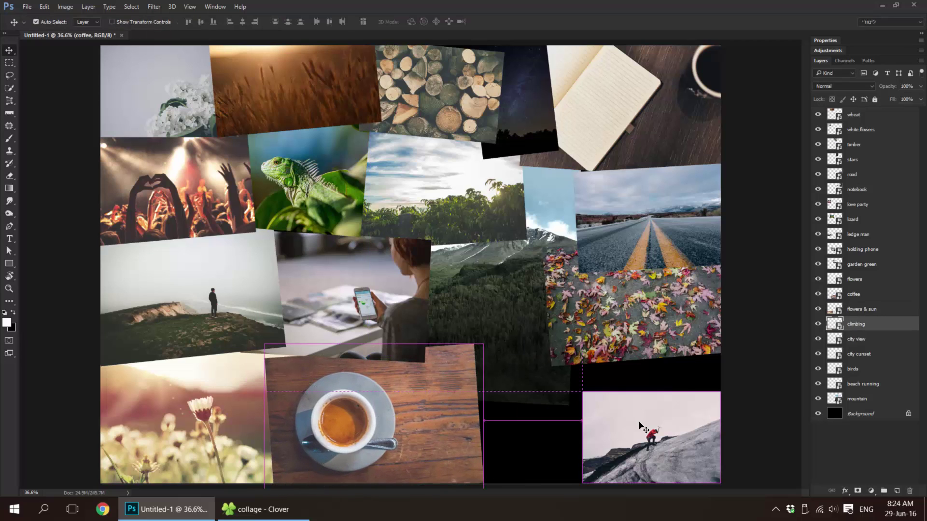
Enlarge the climbing photo beside the coffee photo and raise it above coffee.
drag(573, 428, 393, 408)
key(ctrl+t)
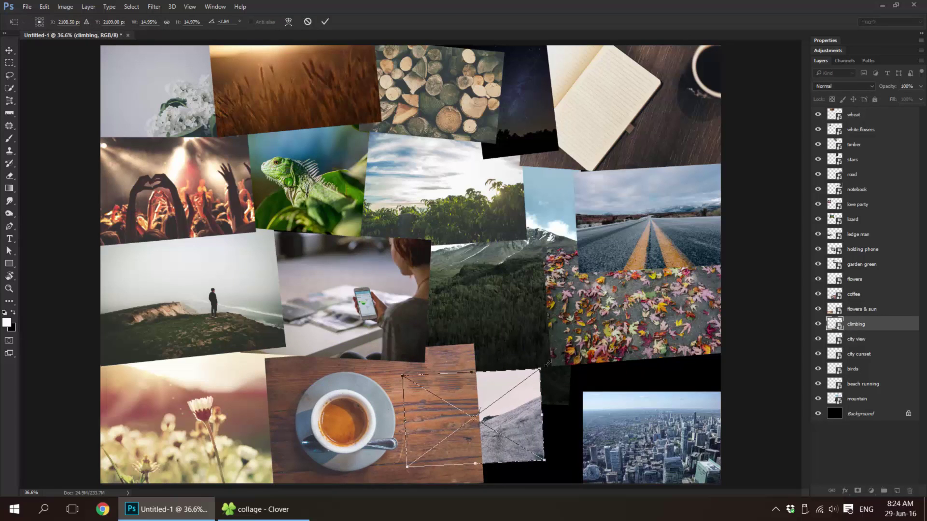
drag(542, 372, 571, 345)
key(Return)
key(ctrl+bracketright)
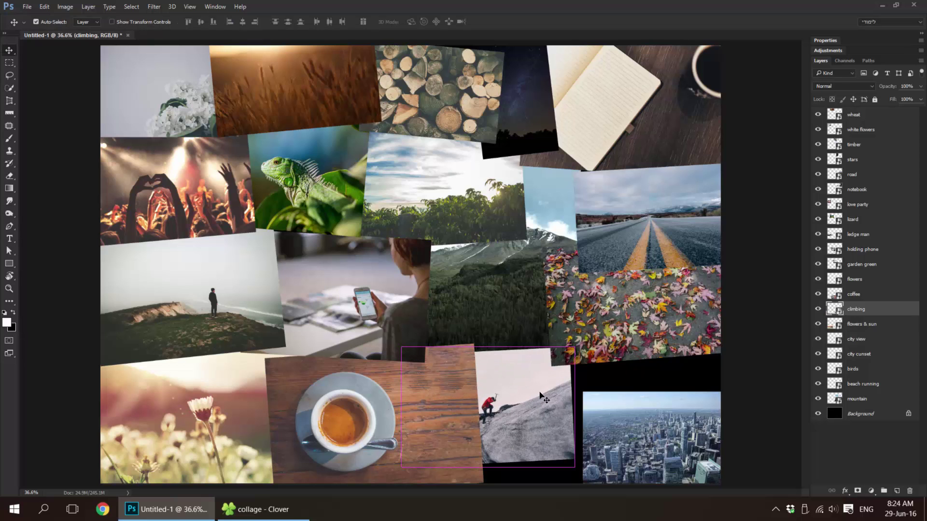
key(ctrl+bracketright)
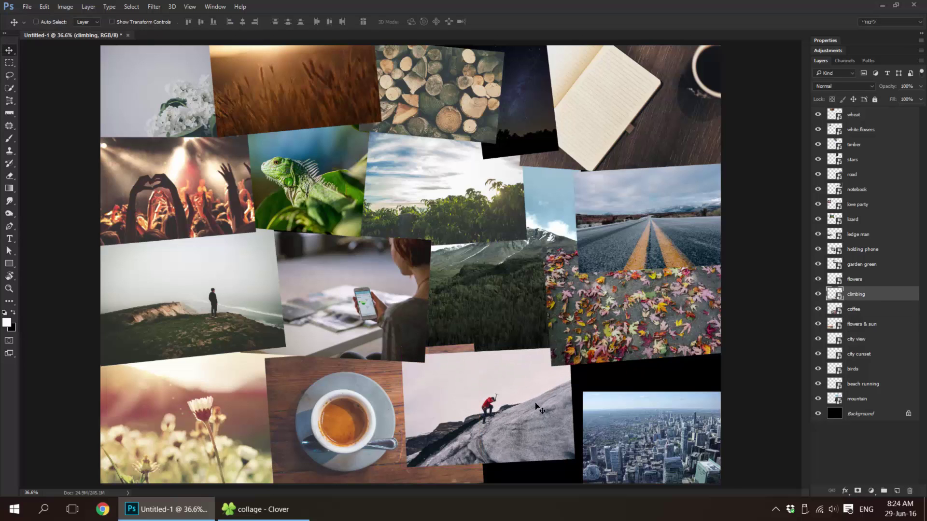
scroll(536, 408, up, 2)
Crop the climbing smart object to a 1:1 square around the climber and save as JPEG.
scroll(529, 410, up, 2)
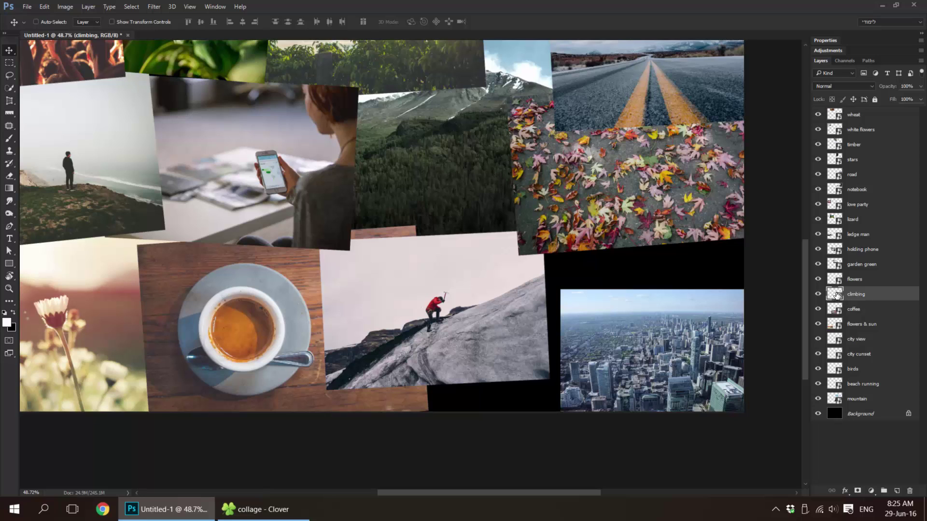
double_click(836, 294)
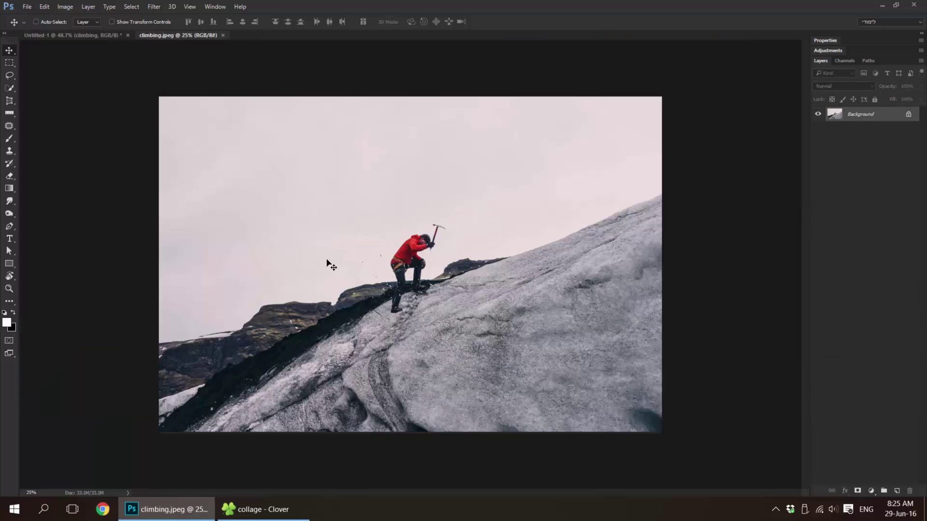
drag(11, 101, 34, 103)
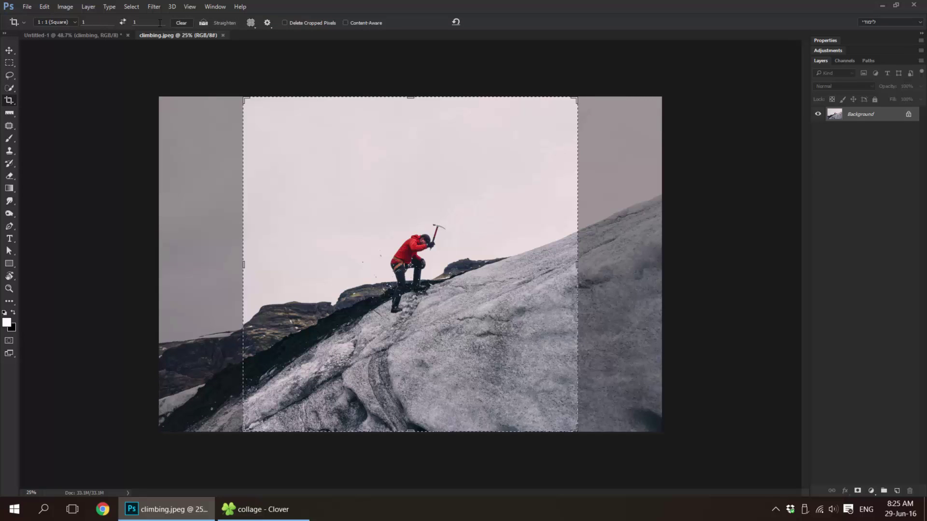
click(469, 179)
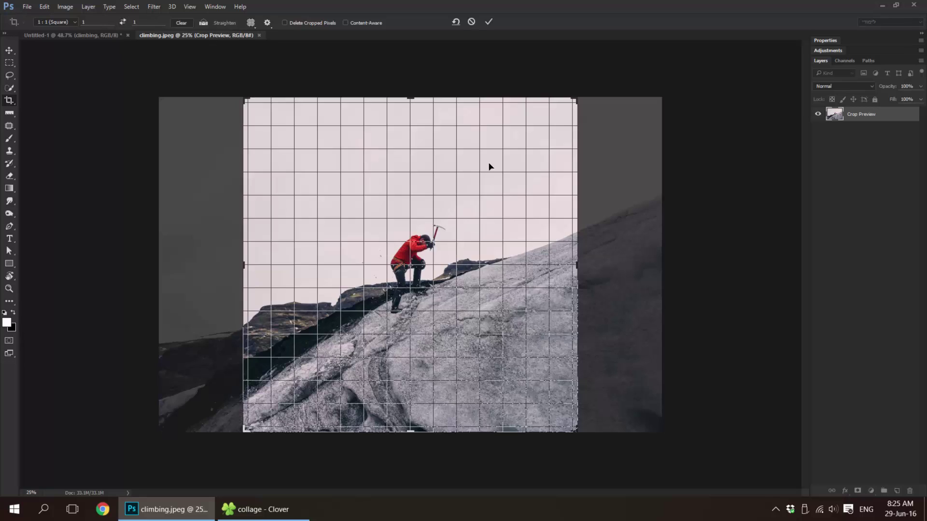
mouse_move(575, 100)
mouse_down()
mouse_move(536, 153)
mouse_move(546, 154)
mouse_up()
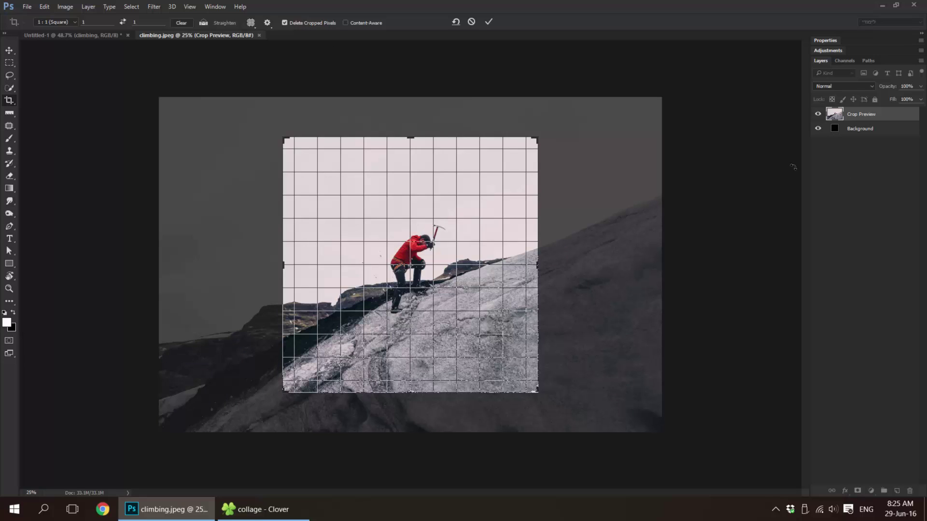
click(488, 22)
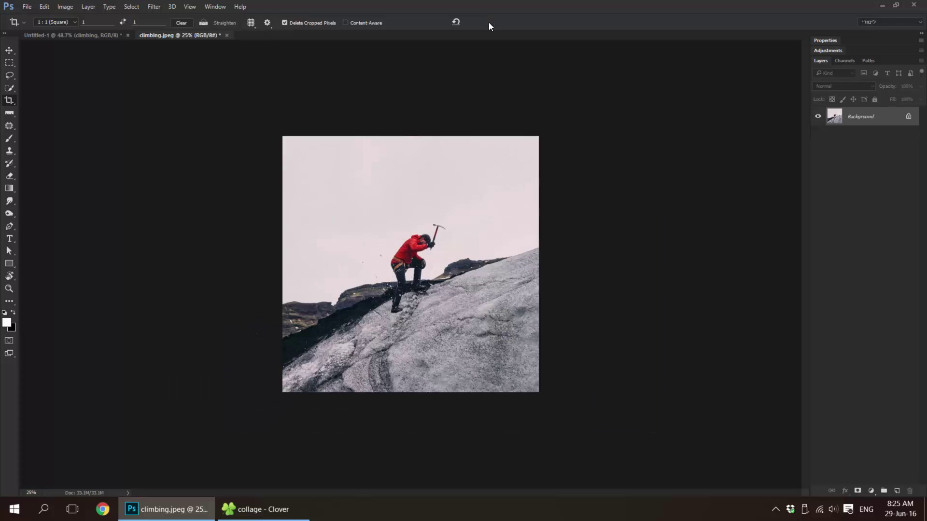
click(227, 35)
click(424, 194)
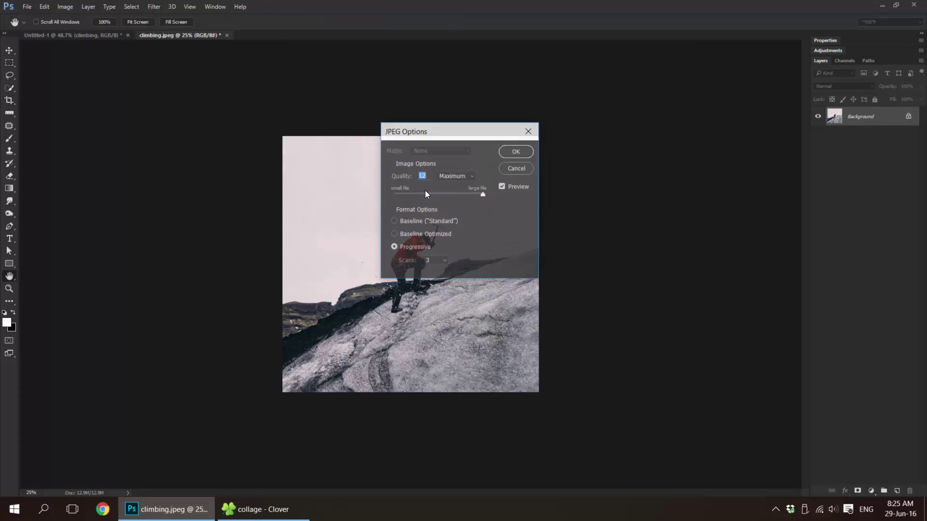
click(516, 152)
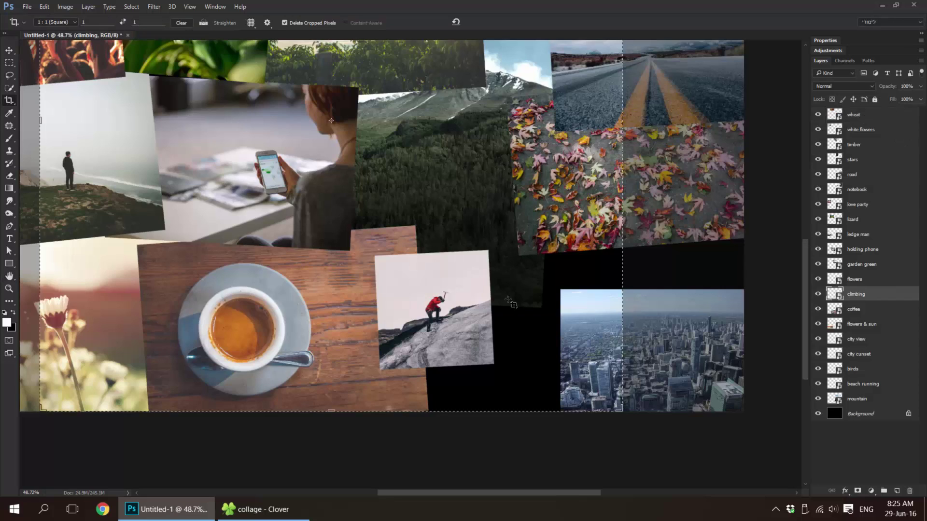
Enlarge and reposition the climbing photo.
click(9, 51)
key(ctrl+t)
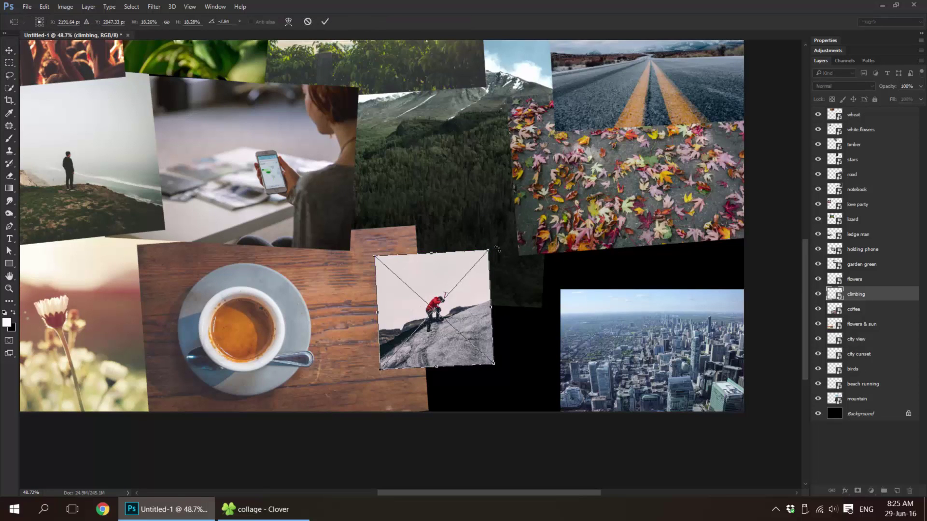
drag(499, 239, 531, 208)
mouse_move(482, 324)
mouse_down()
mouse_move(467, 333)
mouse_move(457, 323)
mouse_up()
key(Return)
Place the city view photo under the climbing photo, enlarged, slightly tilted, at the stack's bottom.
drag(627, 338, 480, 322)
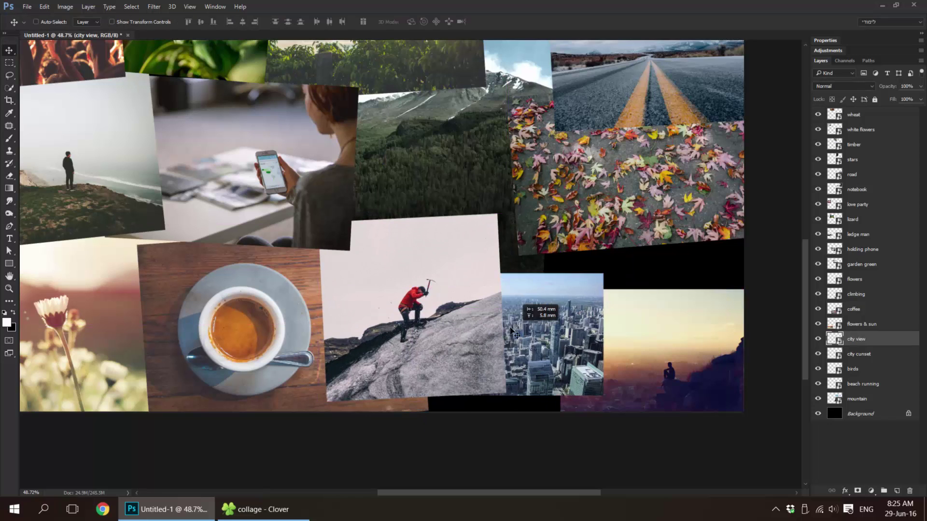
key(ctrl+t)
mouse_move(620, 273)
mouse_down()
mouse_move(626, 284)
mouse_move(673, 225)
mouse_up()
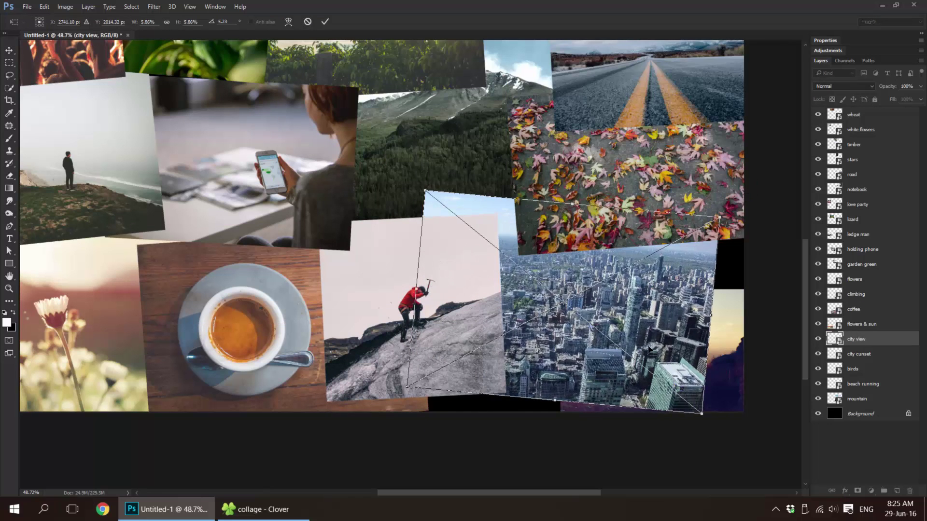
drag(604, 357, 626, 383)
drag(696, 251, 764, 215)
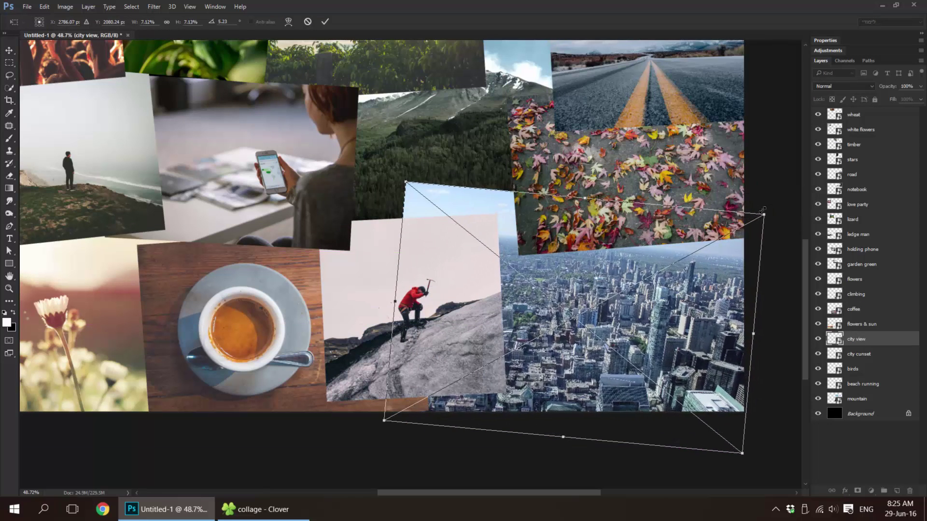
drag(766, 344, 768, 328)
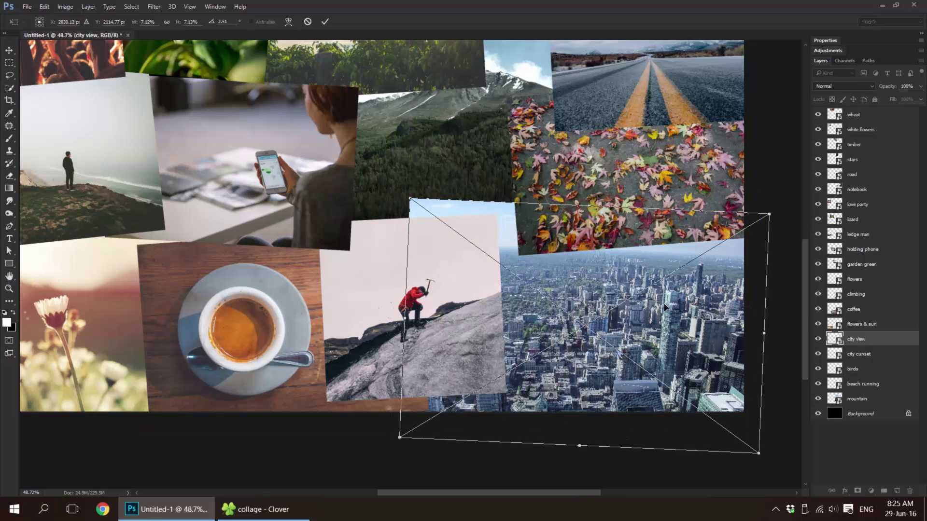
drag(705, 326, 637, 302)
key(Return)
key(ctrl+shift+bracketleft)
Select the city sunset photo and start a slight tilt, then cancel it.
ctrl+click(681, 332)
scroll(638, 302, down, 2)
key(ctrl+t)
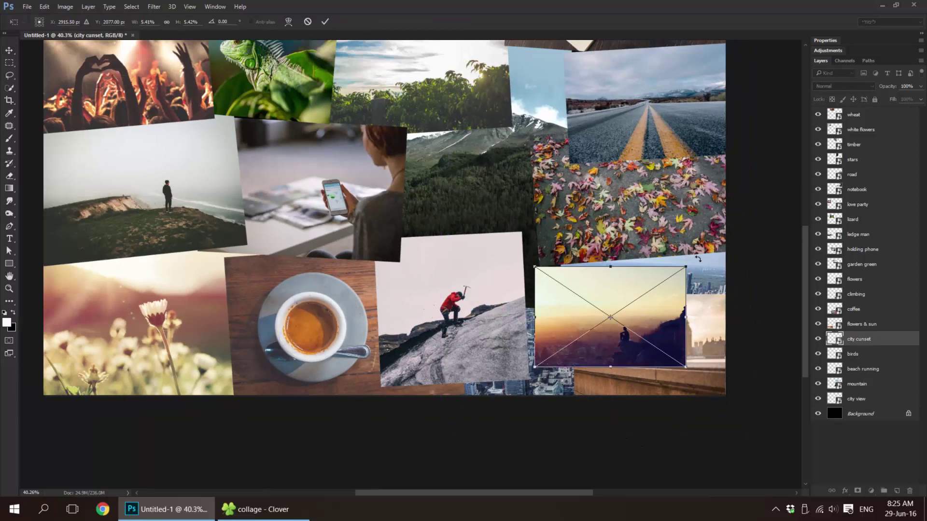
drag(698, 259, 703, 264)
key(Escape)
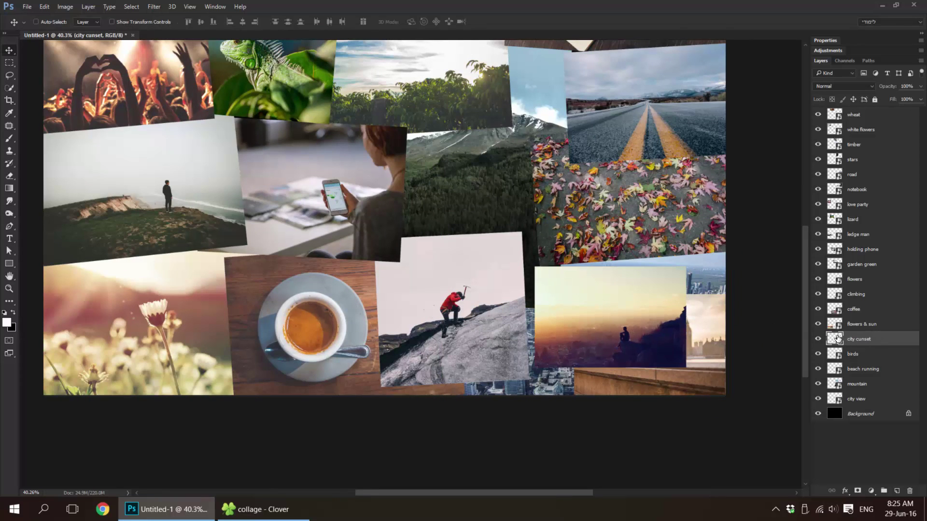
Crop the city sunset smart object to a square around the seated figure and save it.
double_click(837, 338)
key(c)
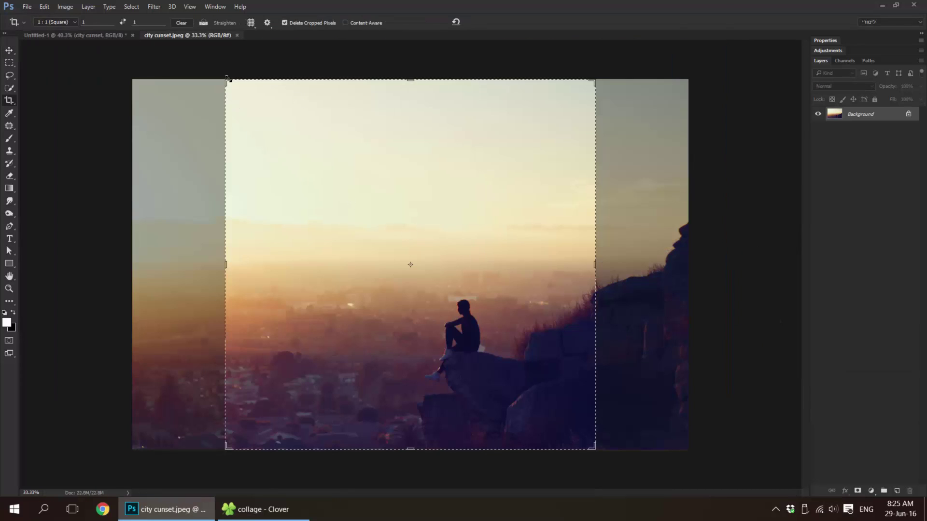
drag(228, 80, 289, 141)
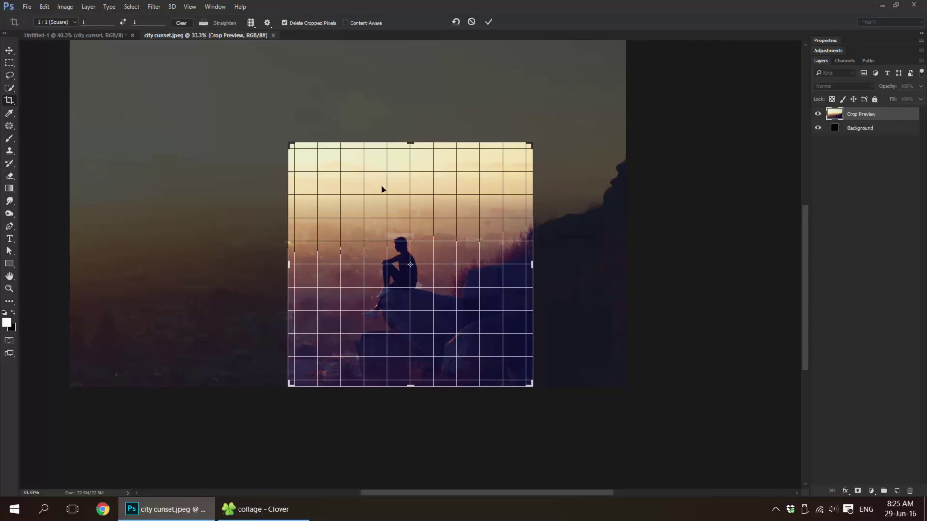
click(489, 22)
key(ctrl+s)
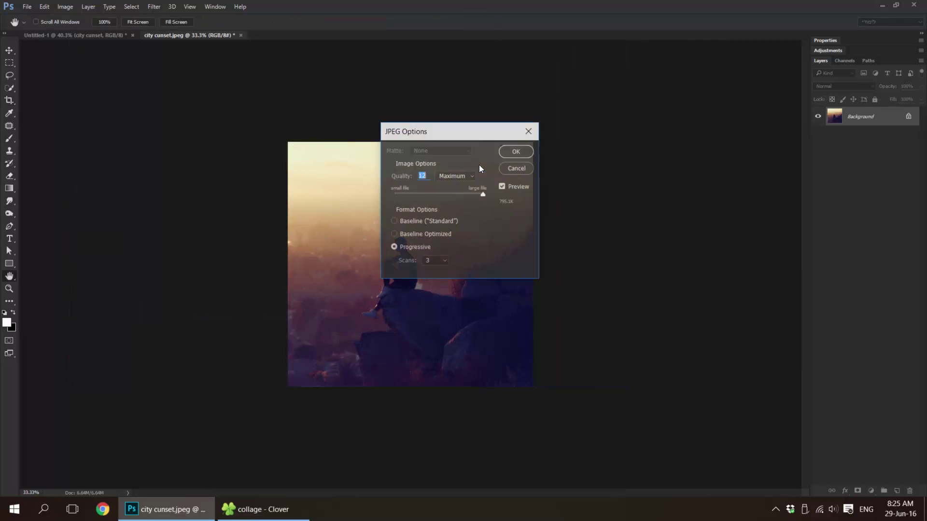
key(Return)
key(ctrl+w)
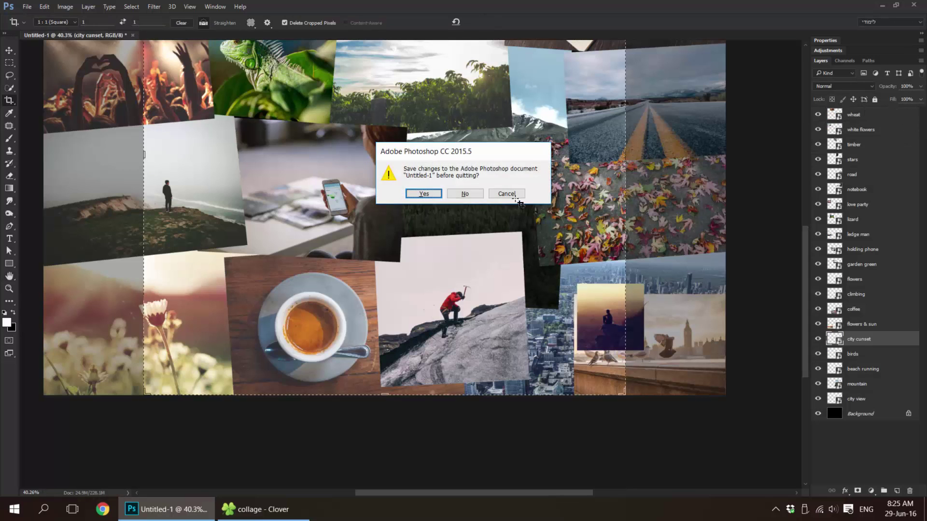
click(515, 199)
Move the city sunset photo left and shrink it to a small square.
key(v)
drag(598, 309, 561, 303)
key(ctrl+t)
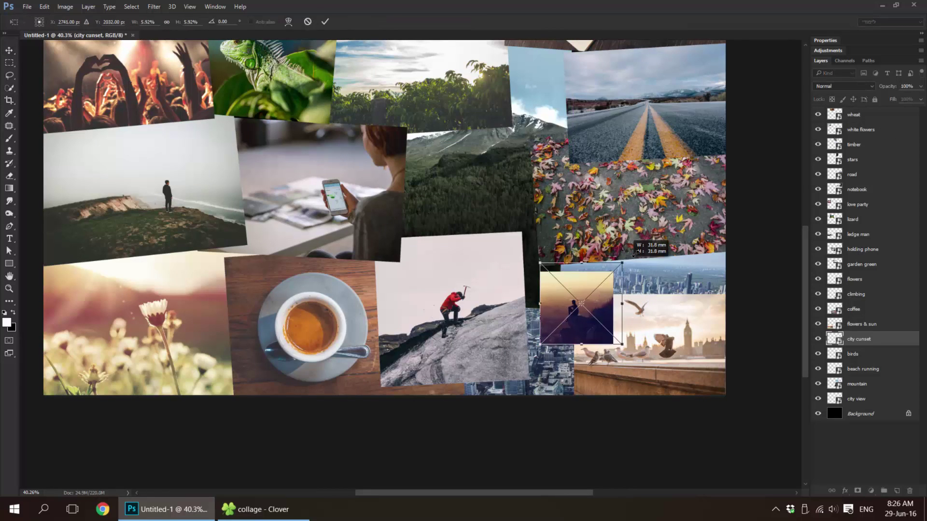
drag(607, 279, 605, 248)
Raise the city sunset photo above the climbing photo and lift the birds photo in the stack.
key(Return)
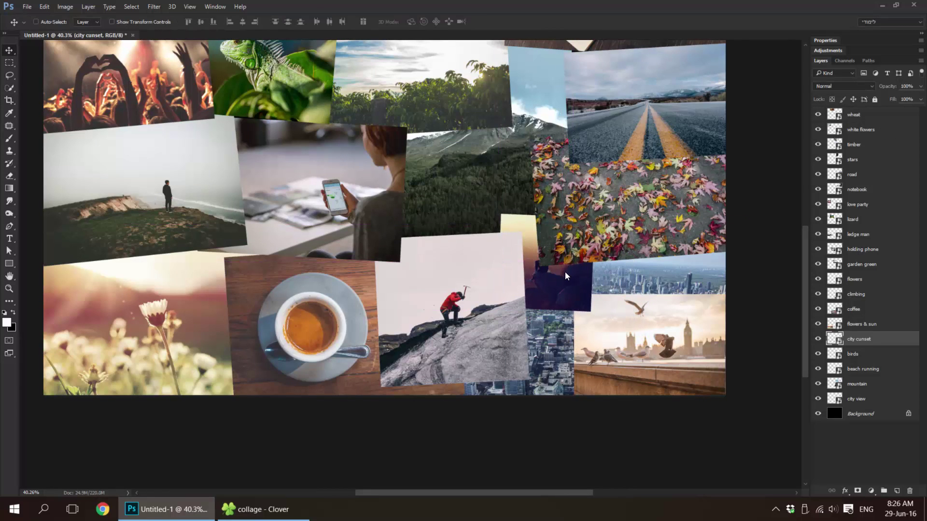
key(ctrl+bracketright)
key(ctrl+bracketright)
key(ctrl+bracketright)
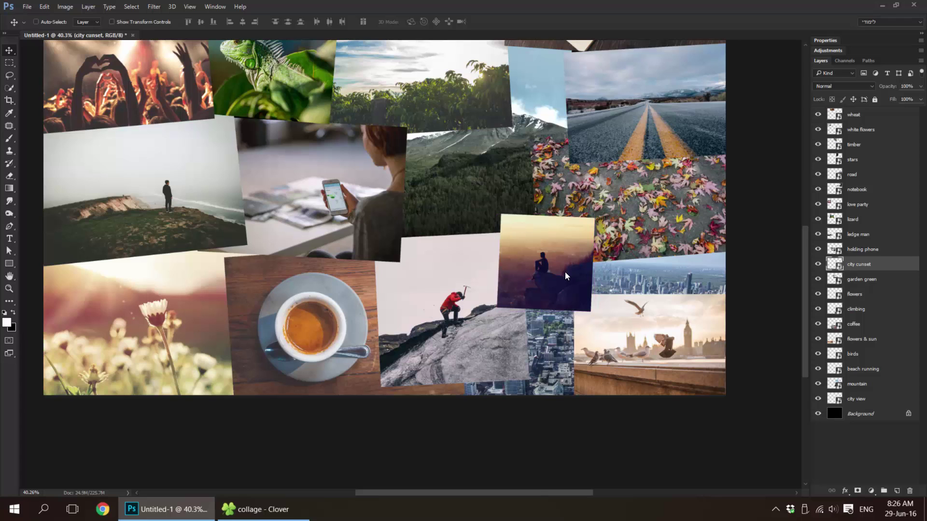
ctrl+click(669, 332)
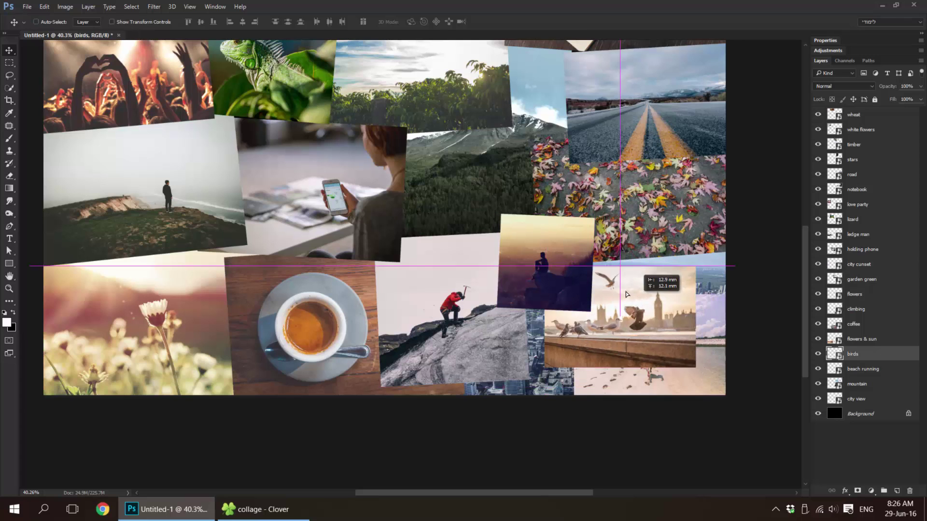
drag(670, 332, 318, 223)
key(ctrl+bracketright)
key(ctrl+bracketright)
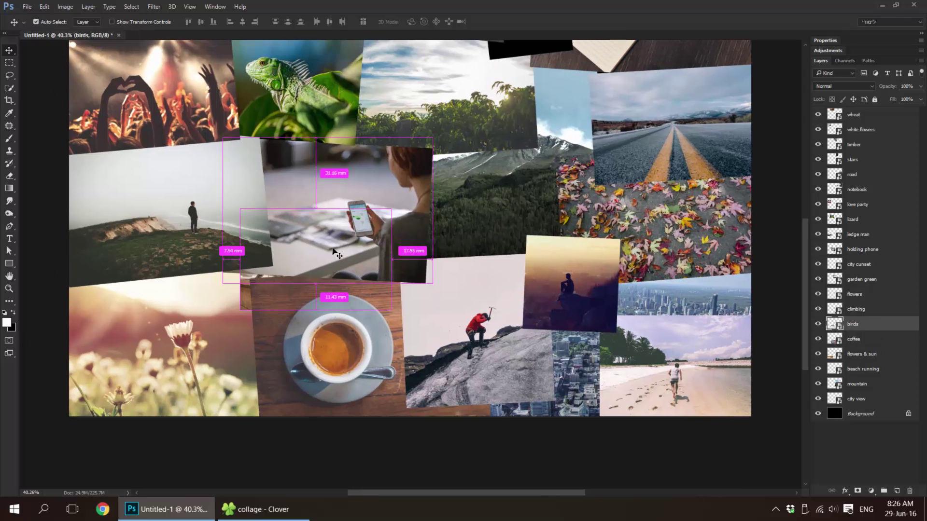
key(ctrl+bracketright)
key(ctrl+bracketright)
key(ctrl+bracketright)
key(ctrl+bracketright)
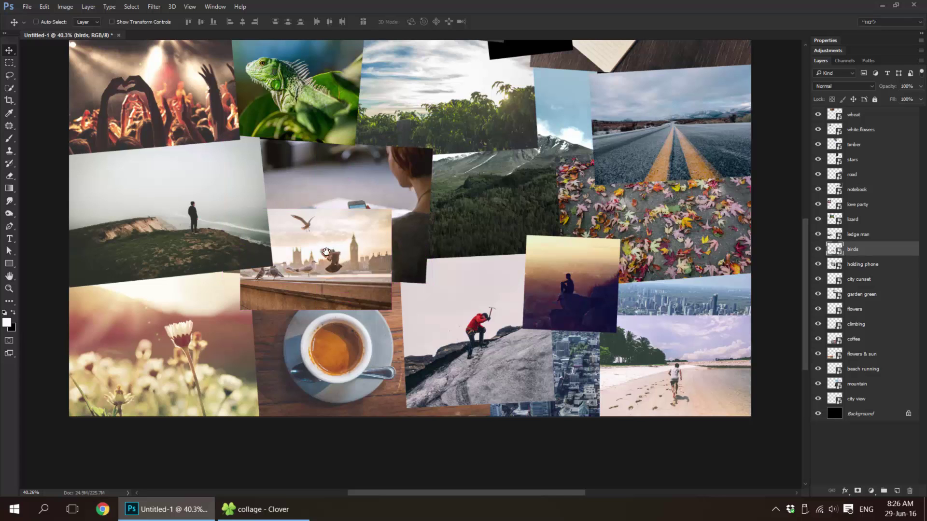
Tilt and shrink the birds photo over the phone picture, above the ledge man photo.
drag(333, 251, 306, 276)
key(ctrl+t)
mouse_move(373, 232)
mouse_down()
mouse_move(381, 236)
mouse_move(339, 250)
mouse_up()
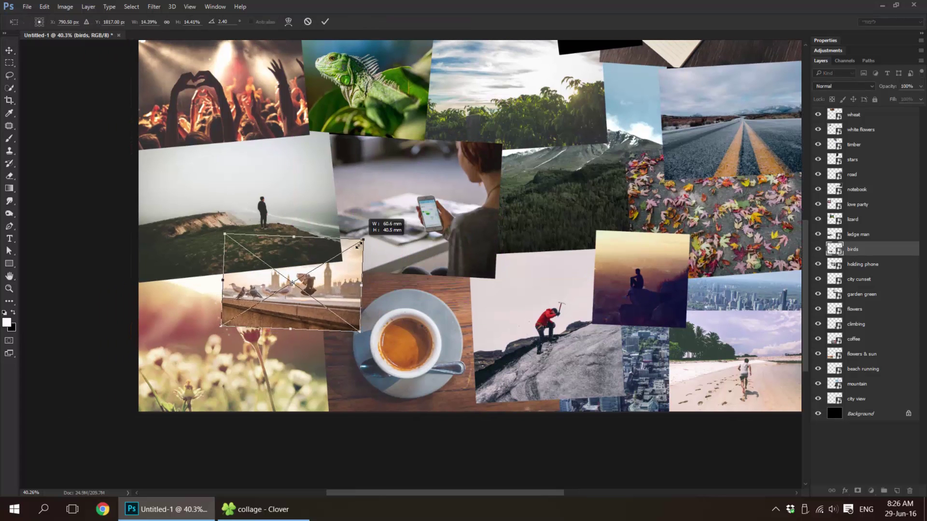
drag(318, 282, 343, 285)
key(Return)
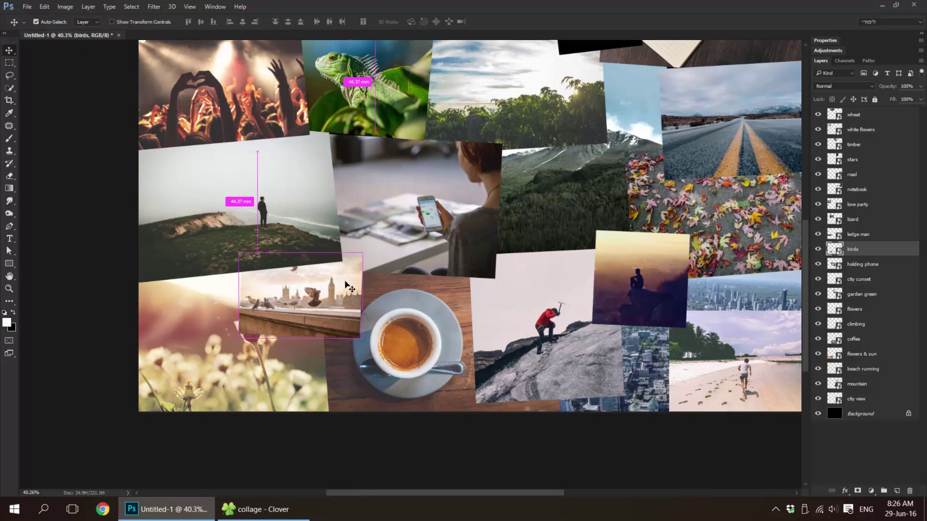
key(ctrl+bracketright)
key(ctrl+bracketright)
key(ctrl+bracketright)
Move the beach running photo toward the collage centre and bring its layer to the top.
ctrl+click(746, 364)
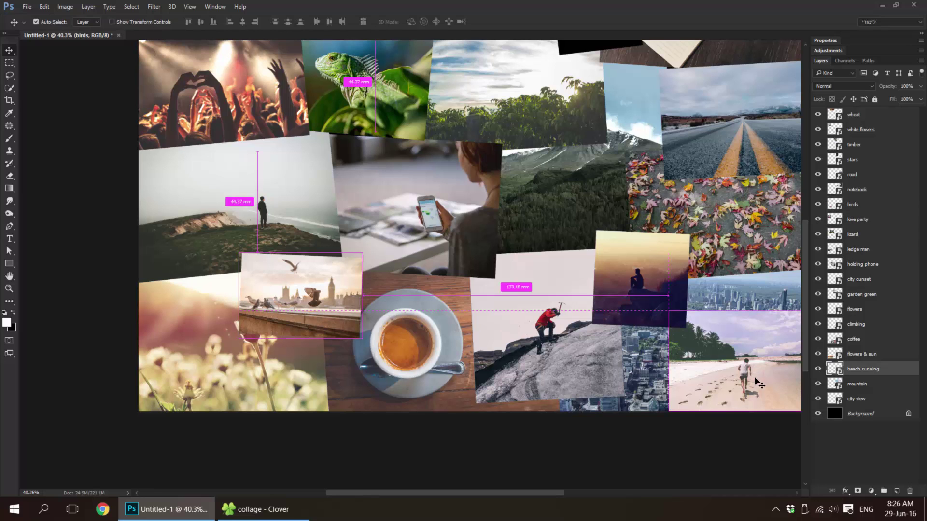
mouse_move(746, 364)
mouse_down()
mouse_move(681, 360)
mouse_move(653, 336)
mouse_up()
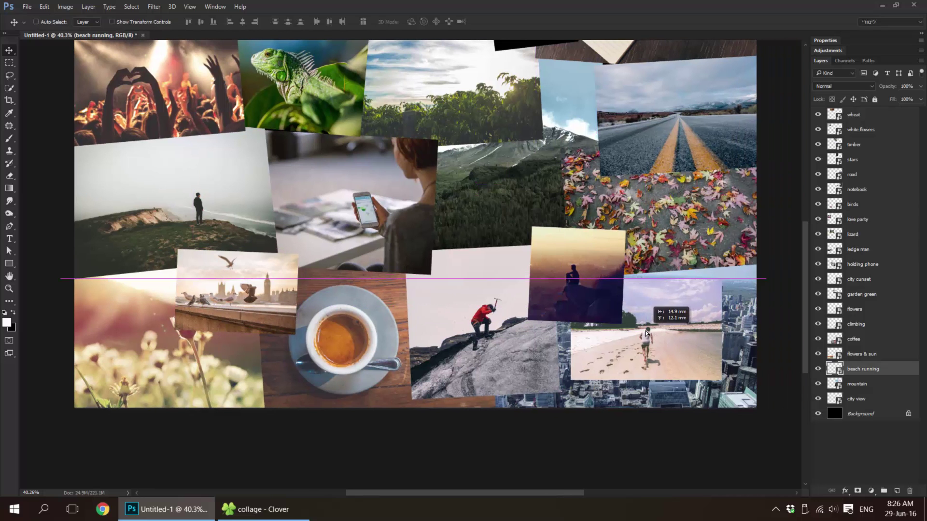
click(866, 385)
key(ctrl+t)
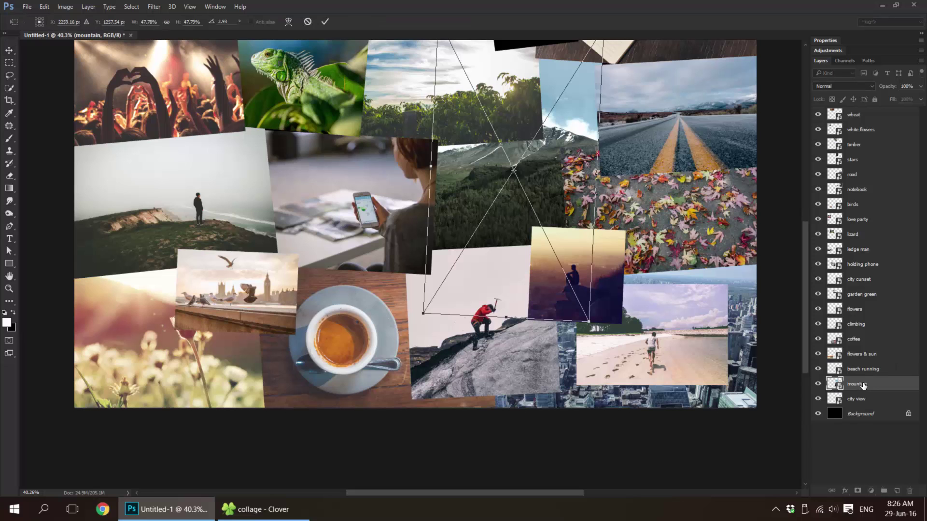
key(Return)
click(863, 368)
mouse_move(677, 329)
mouse_down()
mouse_move(687, 344)
mouse_move(681, 405)
mouse_move(695, 440)
mouse_move(477, 289)
mouse_up()
key(ctrl+t)
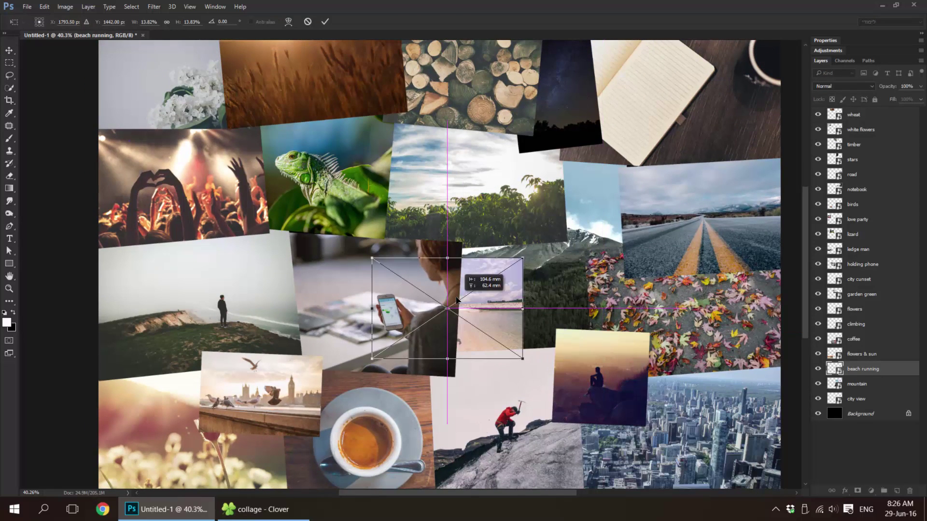
key(Return)
key(ctrl+shift+bracketright)
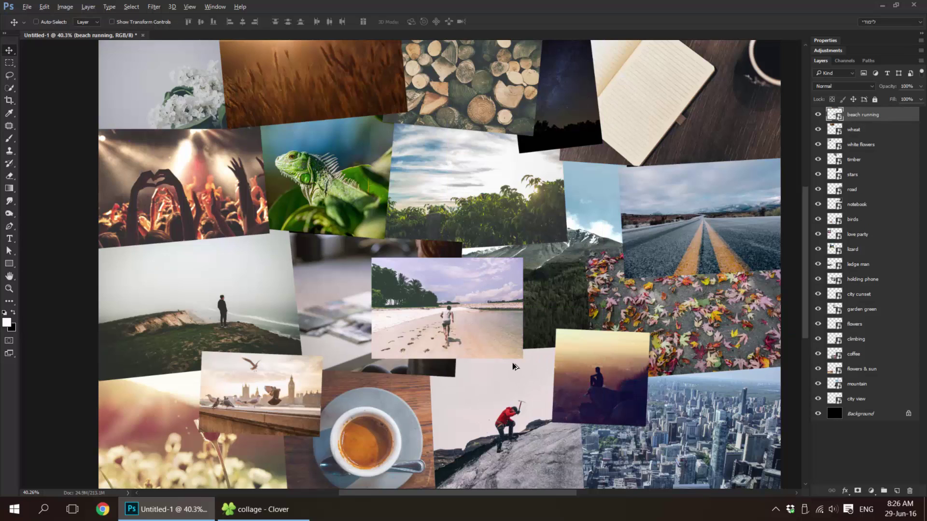
Place the beach running photo at the upper right and tilt it slightly.
key(ctrl+minus)
drag(501, 251, 607, 209)
key(ctrl+0)
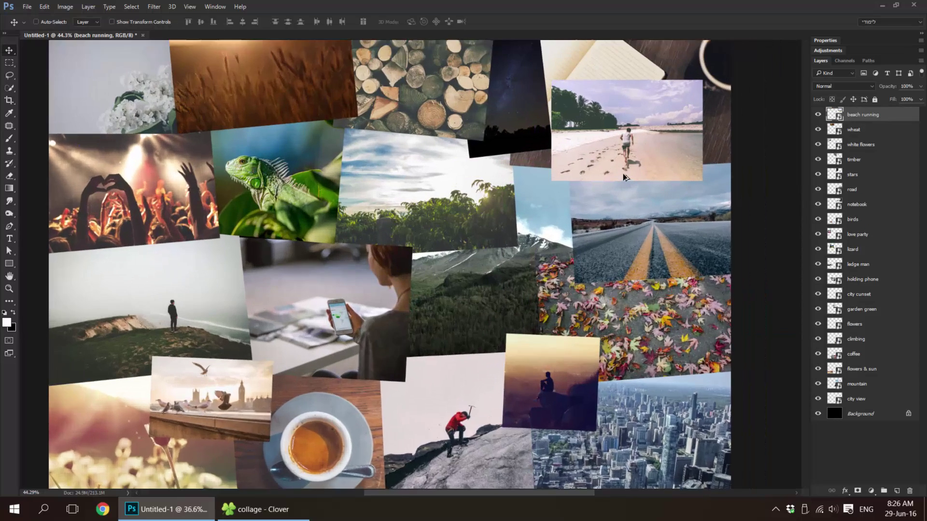
scroll(623, 177, up, 5)
key(ctrl+t)
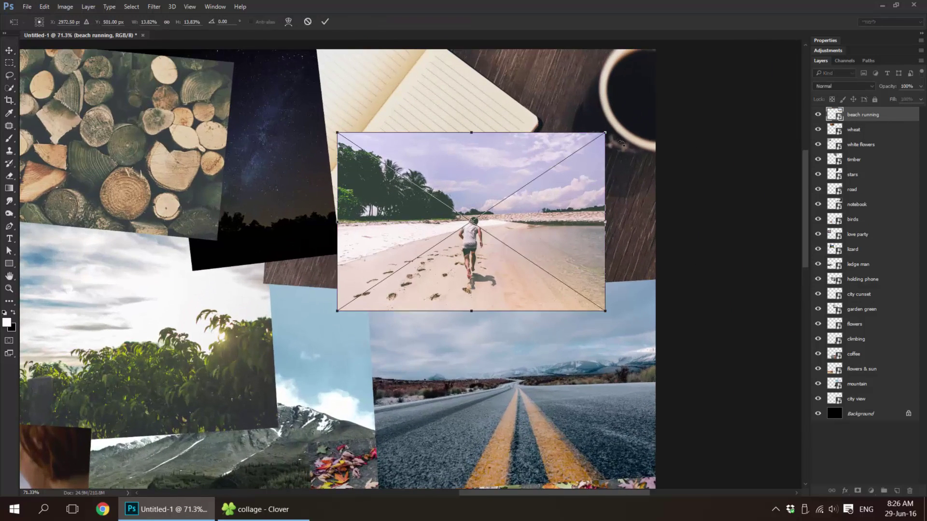
drag(622, 143, 577, 161)
Crop the beach running image to a square around the runner and save it back.
key(Return)
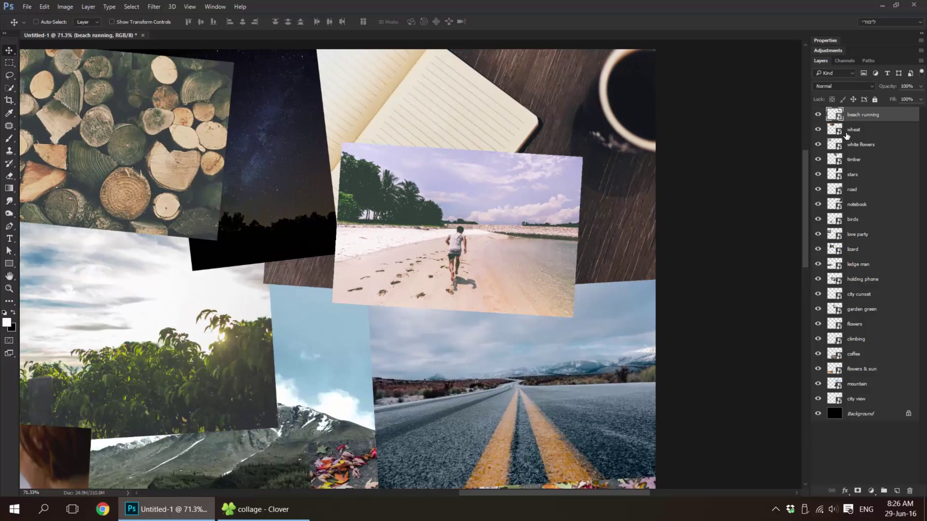
key(c)
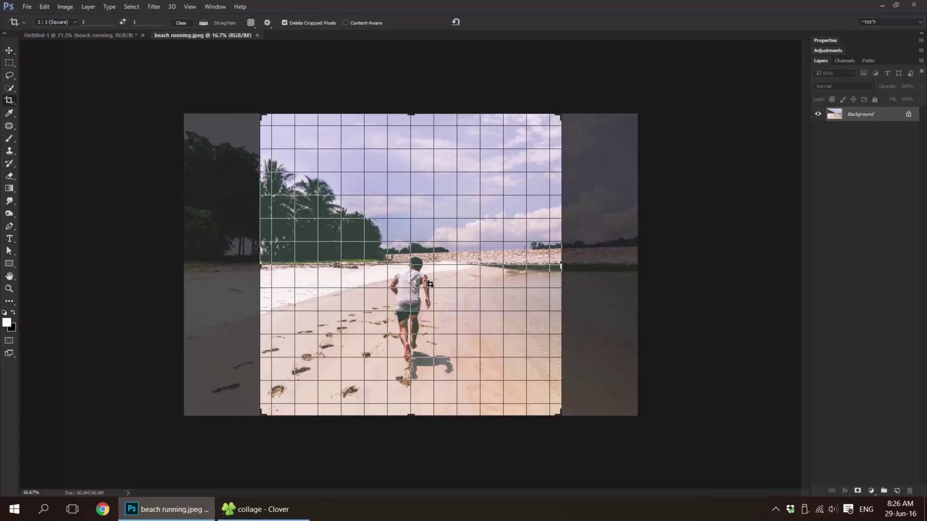
drag(555, 126, 489, 188)
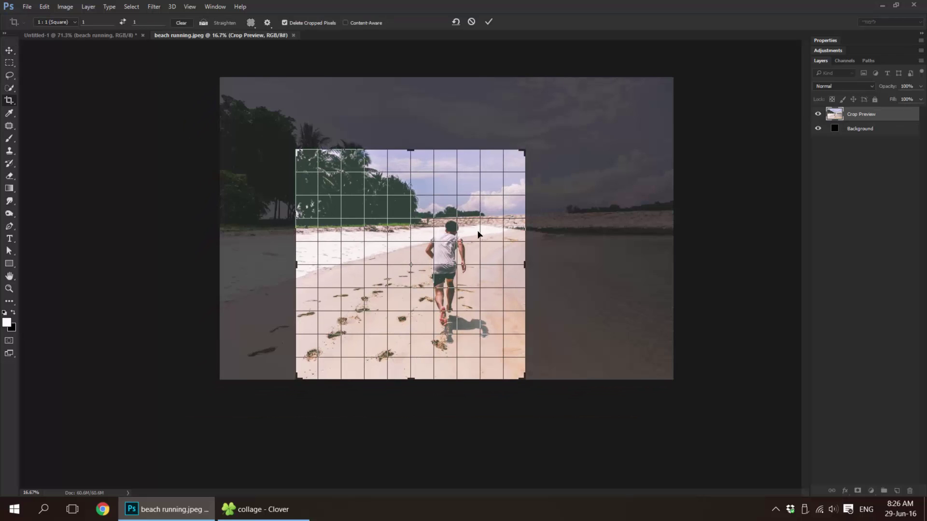
mouse_move(478, 234)
mouse_down()
mouse_move(459, 245)
mouse_move(474, 242)
mouse_up()
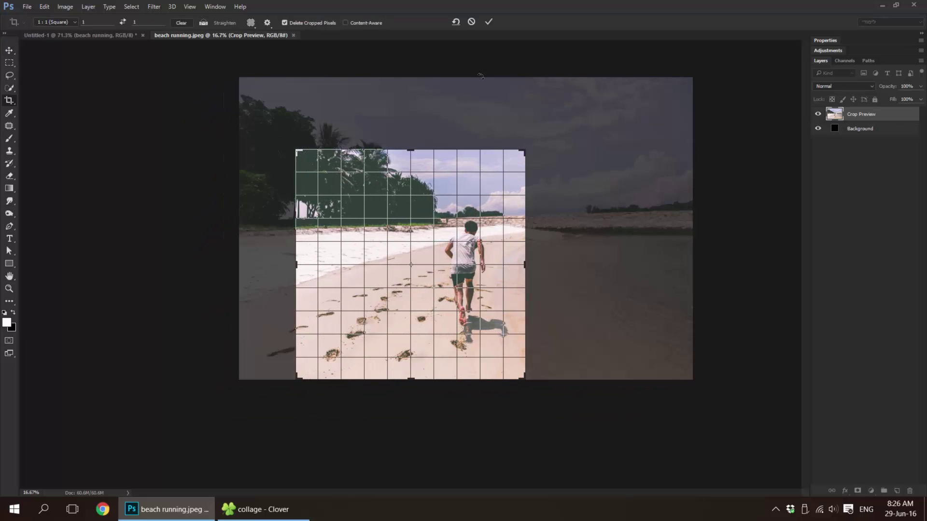
click(486, 21)
key(ctrl+w)
key(Return)
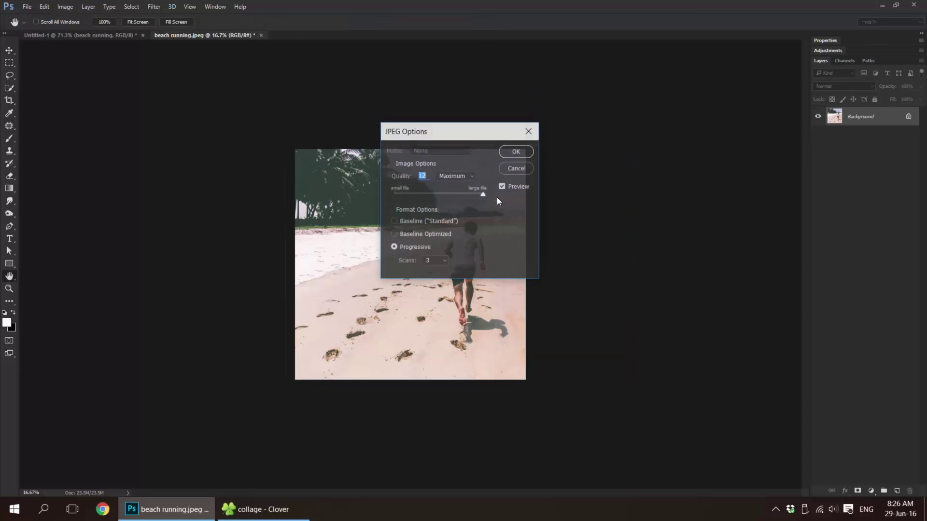
key(Return)
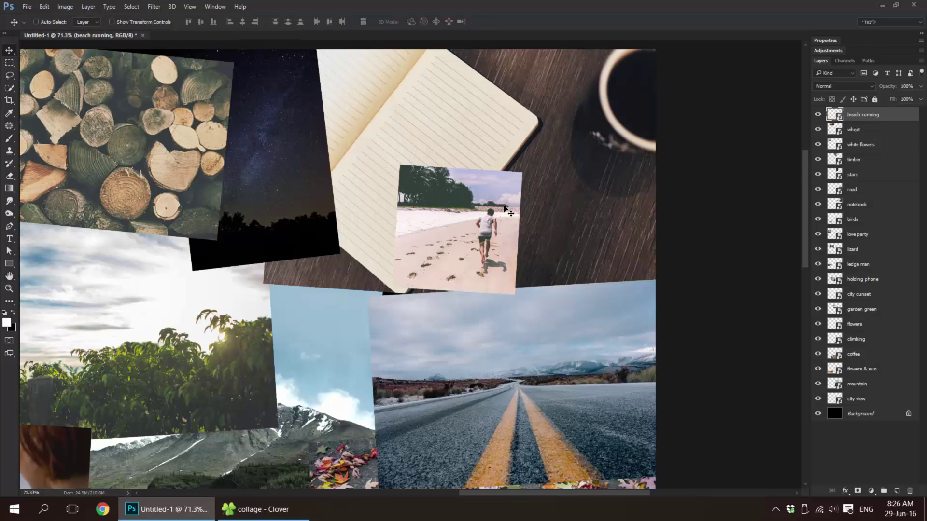
Enlarge the square beach photo and move it left and down in the collage.
key(ctrl+t)
drag(520, 166, 568, 119)
mouse_move(532, 220)
mouse_down()
mouse_move(455, 291)
mouse_move(461, 282)
mouse_move(373, 311)
mouse_up()
key(Return)
key(z)
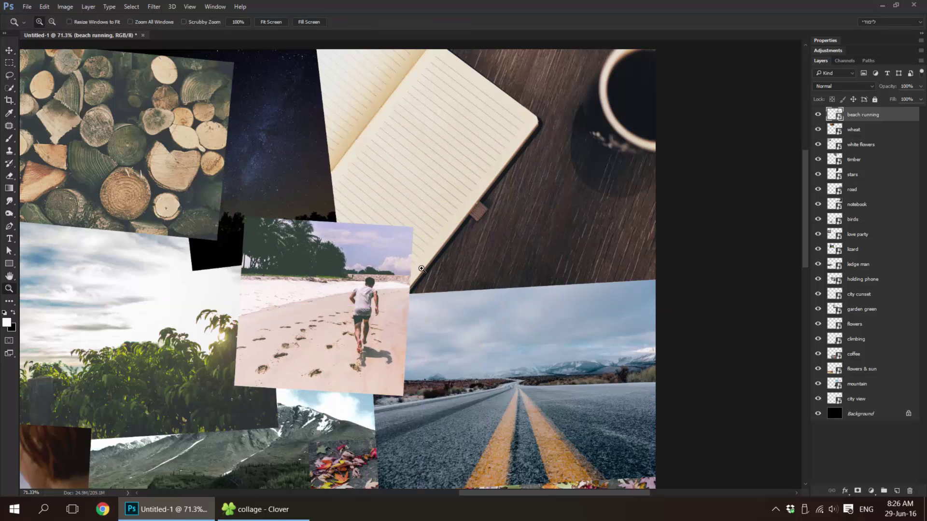
key(ctrl+0)
key(v)
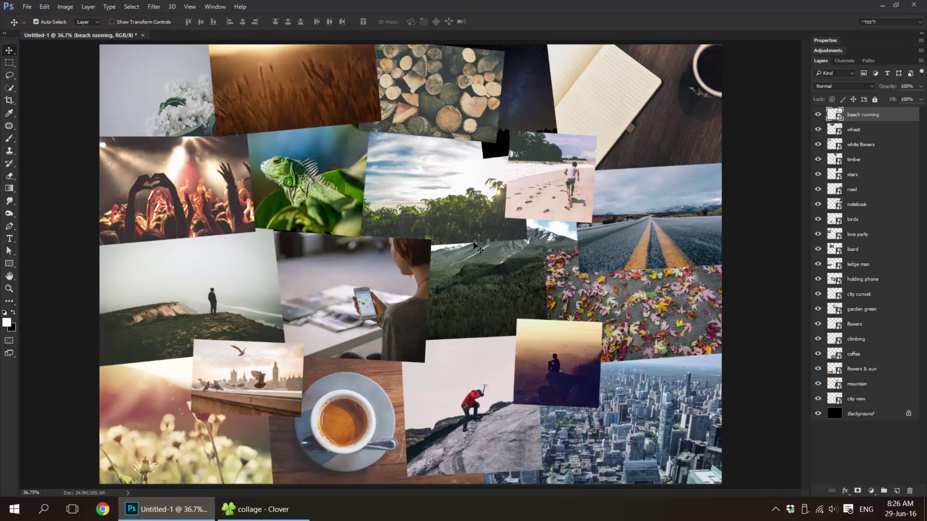
Save the collage to the Desktop as the PSD file 'קולאז' 1'.
key(ctrl+s)
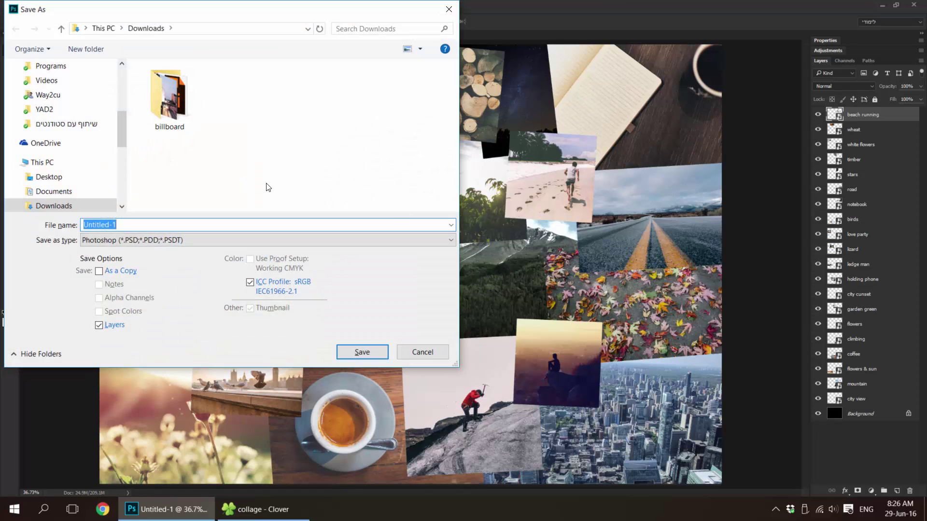
scroll(72, 120, up, 5)
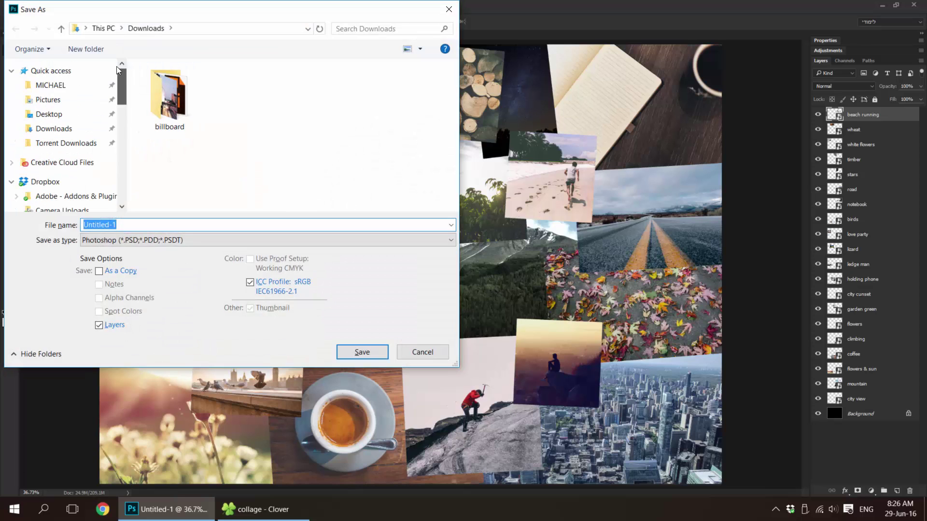
click(49, 114)
click(263, 224)
text(a)
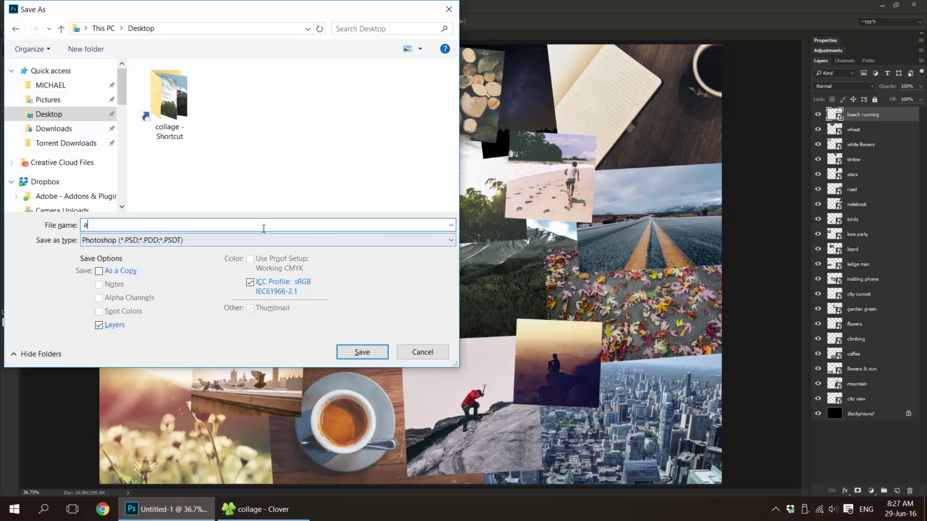
key(alt+shift)
text(קולאז')
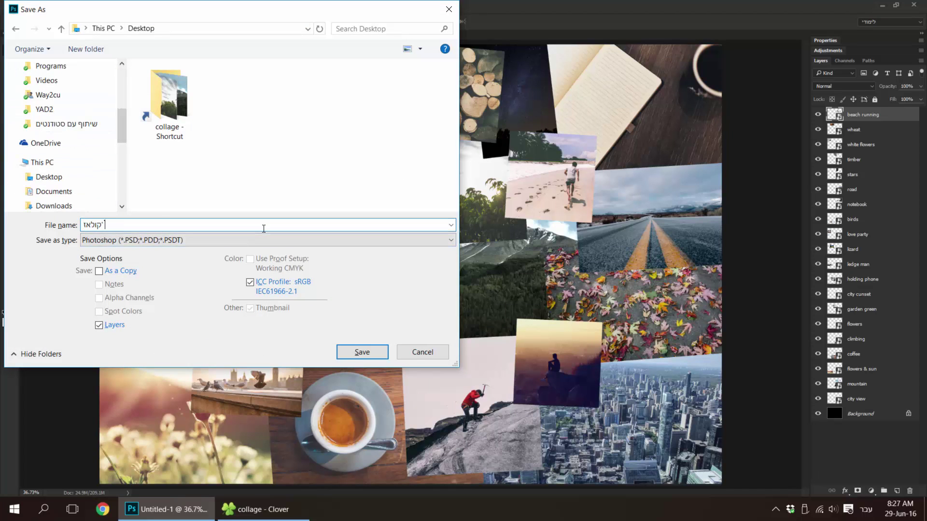
text( 1)
key(Return)
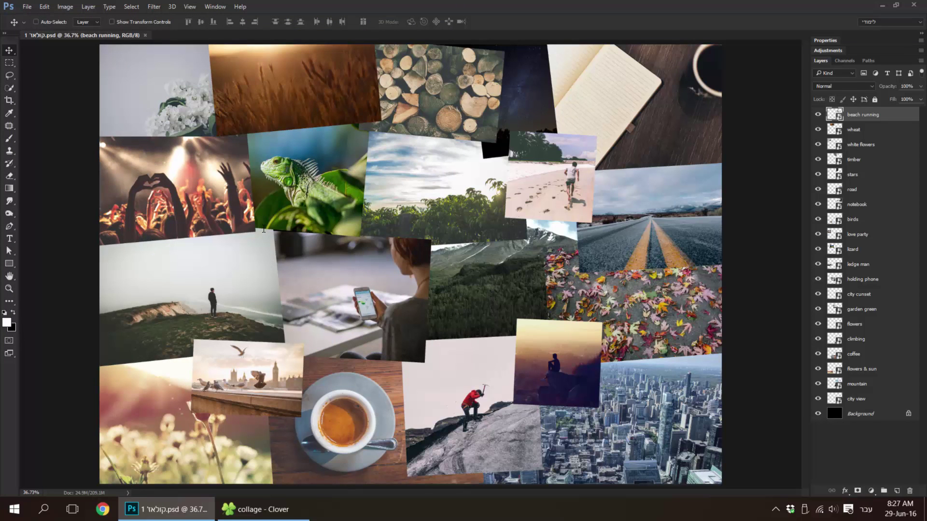
Zoom in on the lizard photo and nudge it slightly lower.
key(alt+shift)
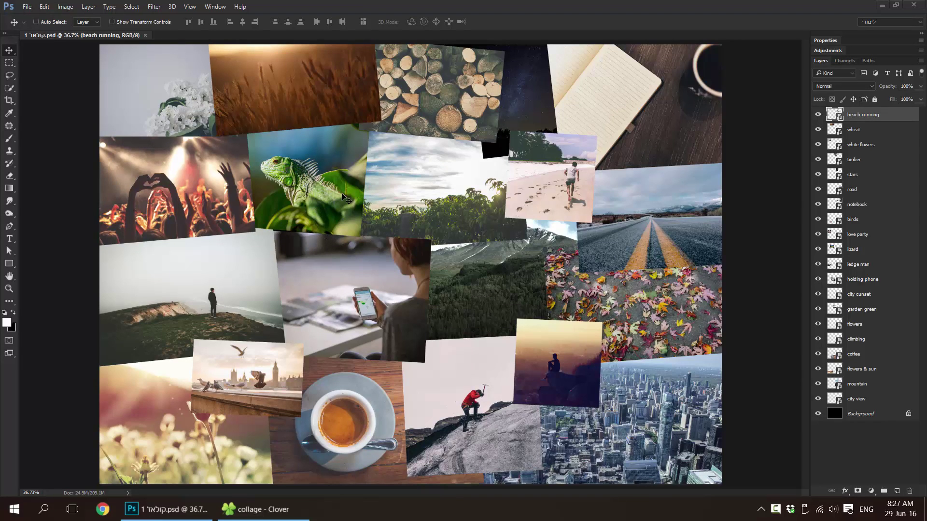
key(z)
click(248, 257)
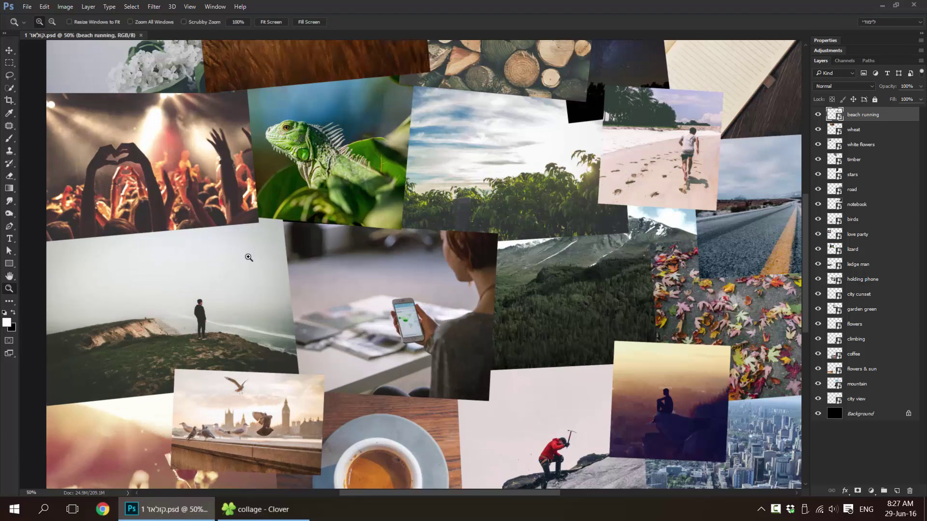
drag(271, 254, 422, 144)
ctrl+click(406, 221)
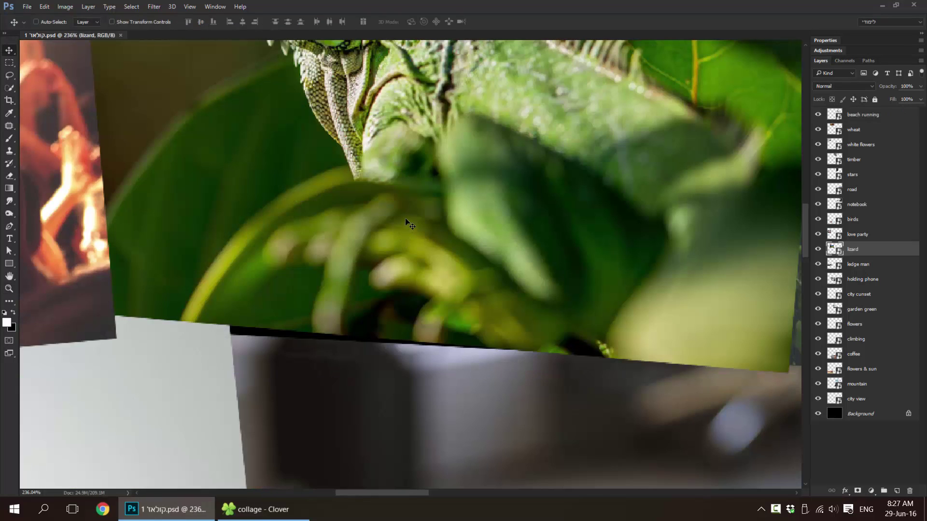
drag(406, 221, 405, 239)
key(z)
right_click(412, 227)
click(419, 232)
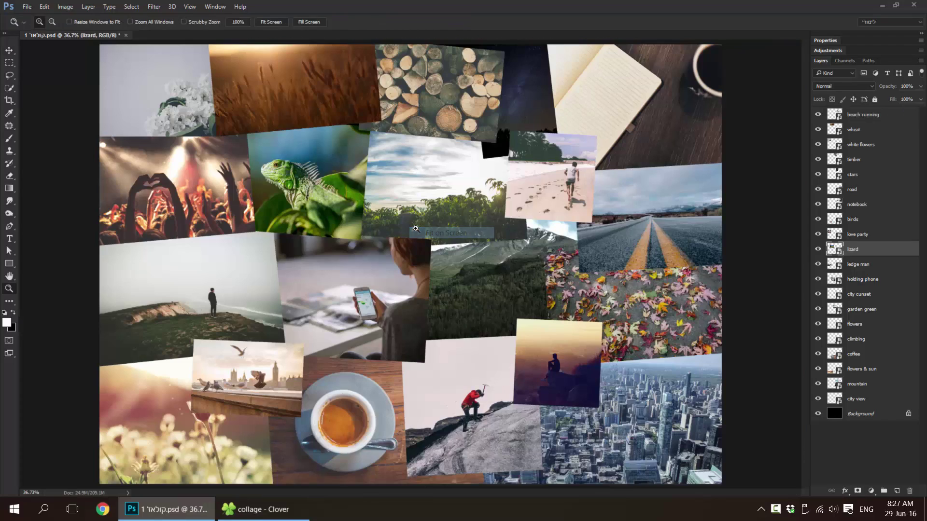
scroll(319, 104, up, 3)
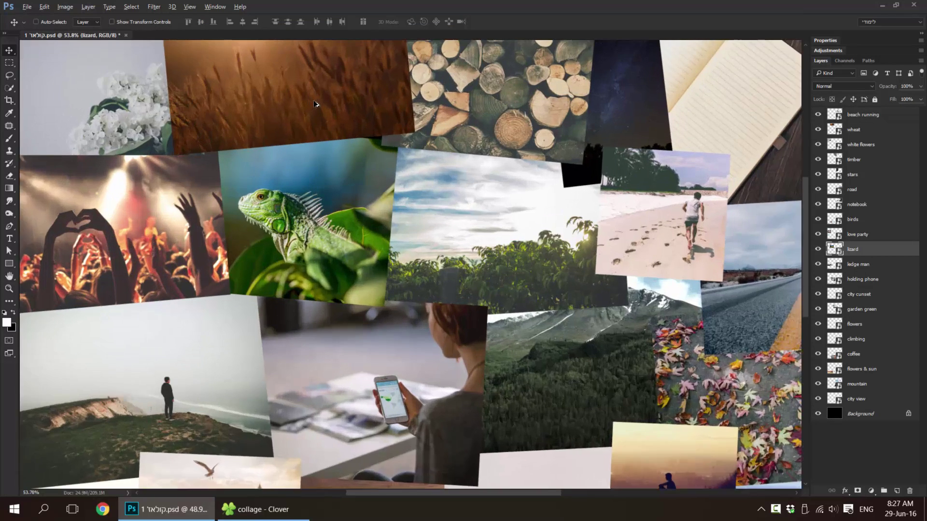
Rotate the lizard photo straighter, then select and zoom in on the beach running photo.
key(ctrl+t)
drag(488, 205, 427, 252)
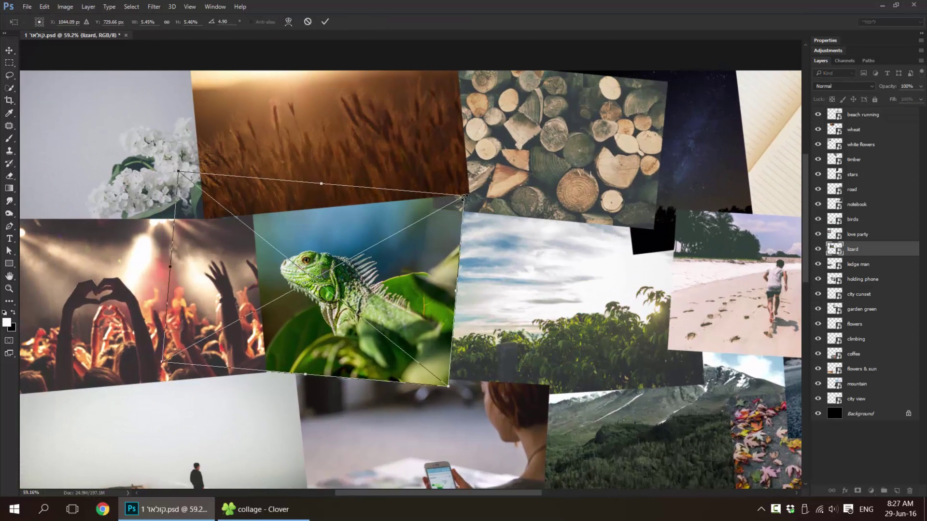
key(Return)
key(ctrl+0)
key(v)
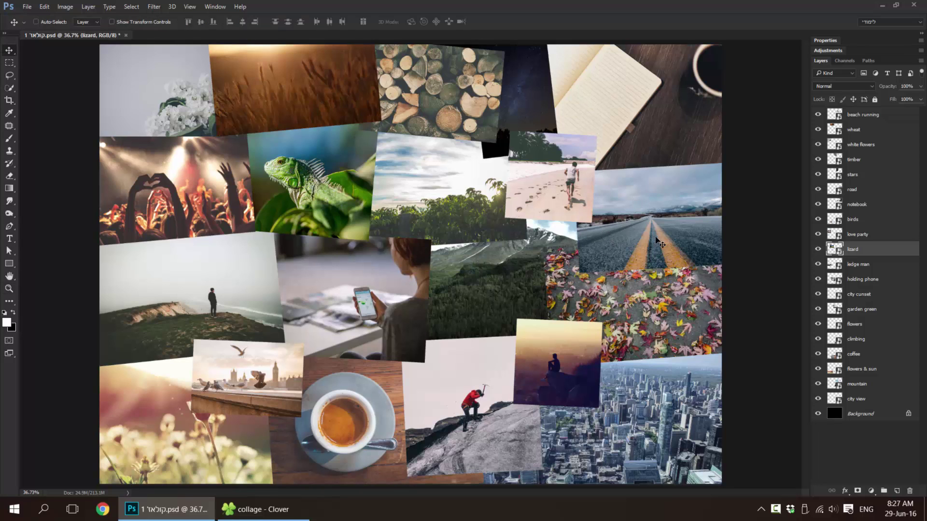
ctrl+click(582, 189)
key(z)
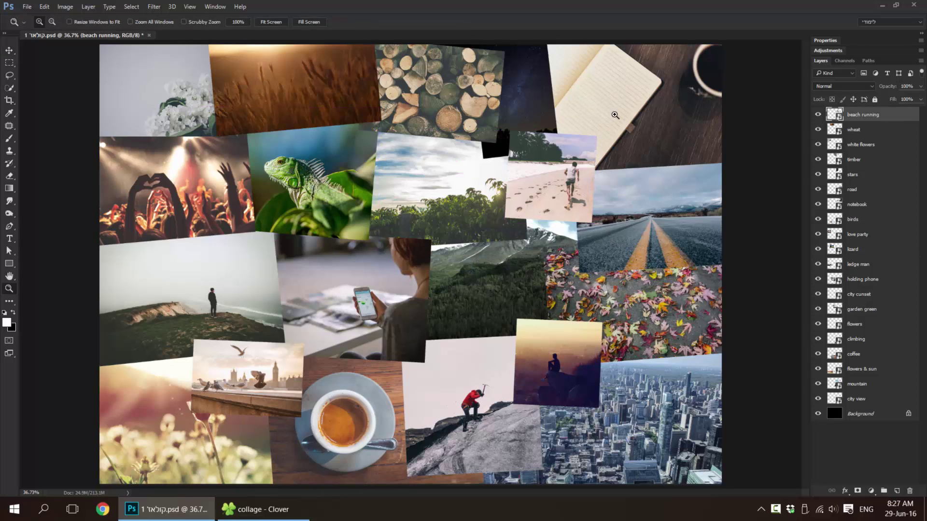
drag(616, 119, 514, 241)
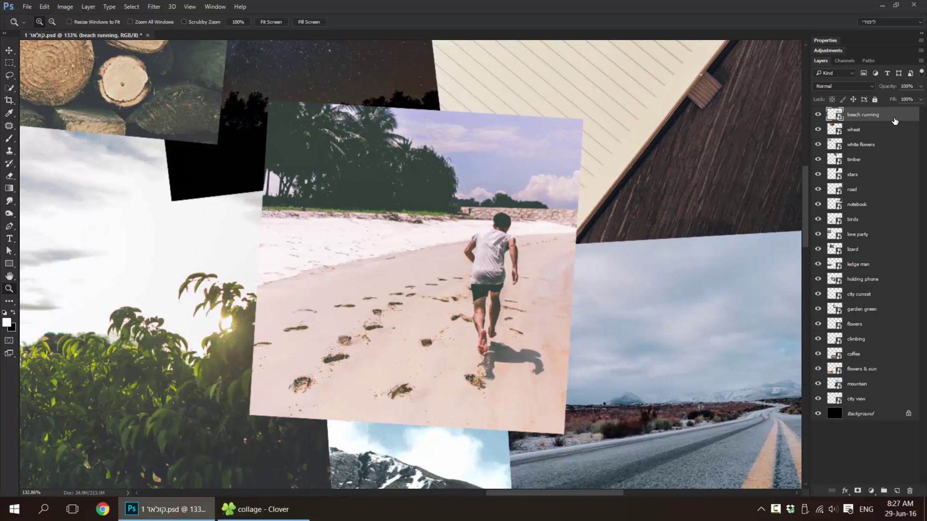
Open the Layer Style dialog for the beach running layer and move it off the photo.
click(845, 491)
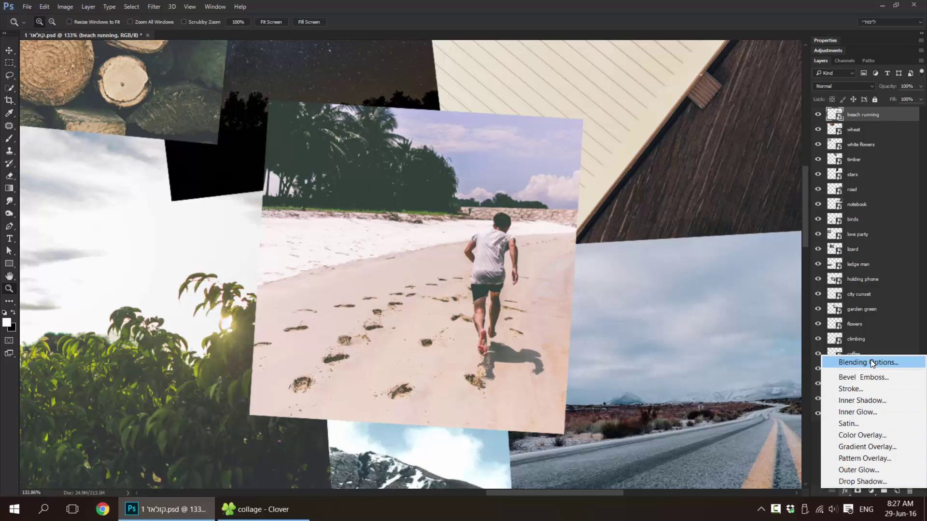
click(892, 114)
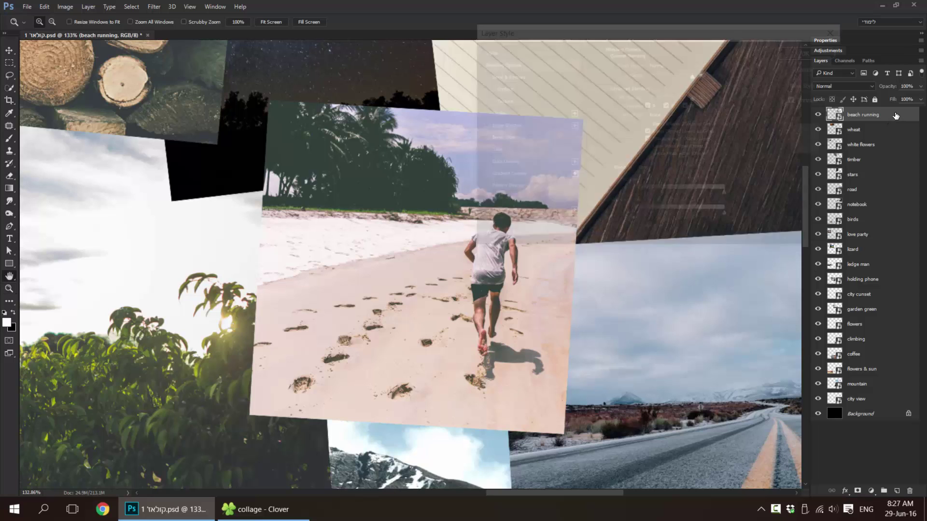
double_click(892, 114)
drag(657, 30, 676, 32)
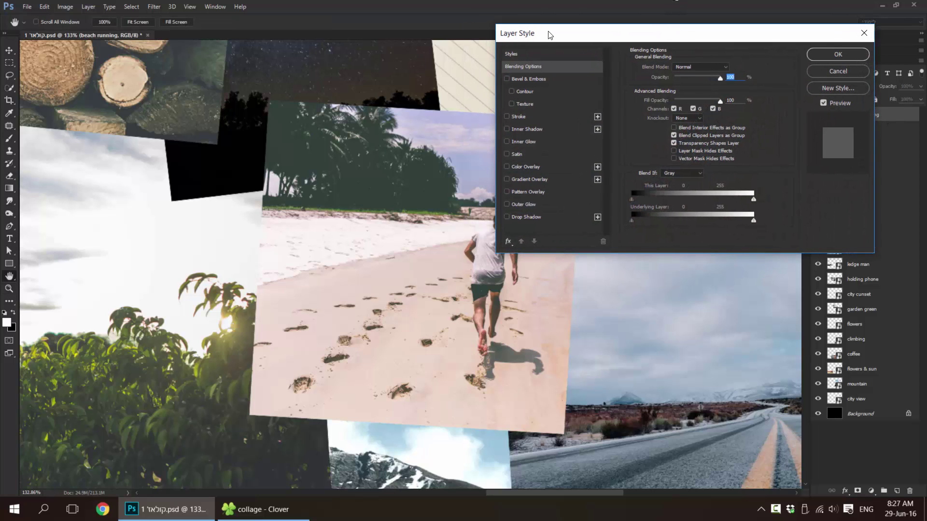
drag(548, 32, 583, 24)
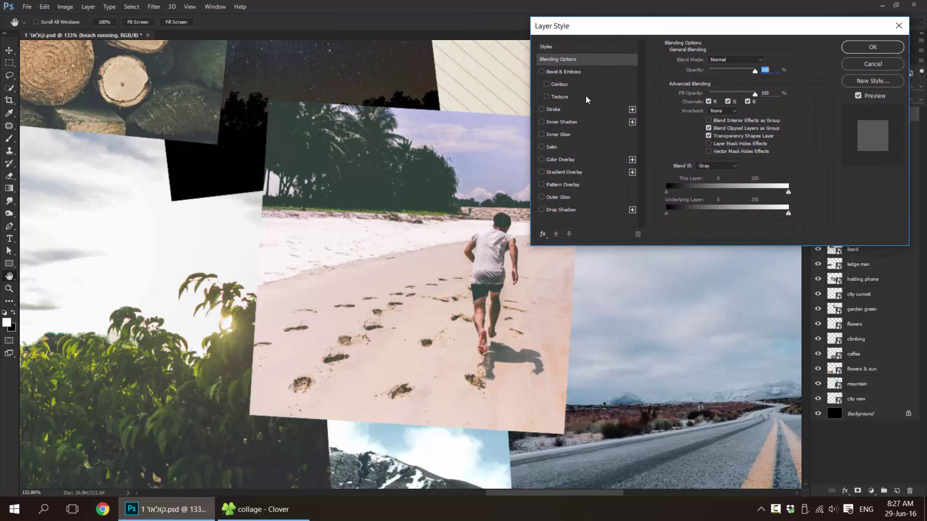
Add a drop shadow: 30% opacity, 123° angle, 5 px distance, 0 spread, 10 px size.
click(558, 211)
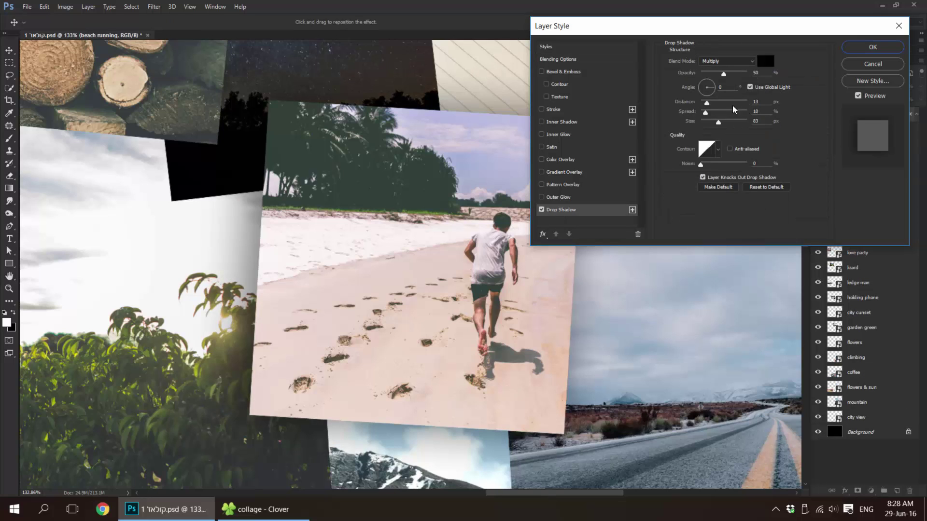
double_click(763, 121)
text(10)
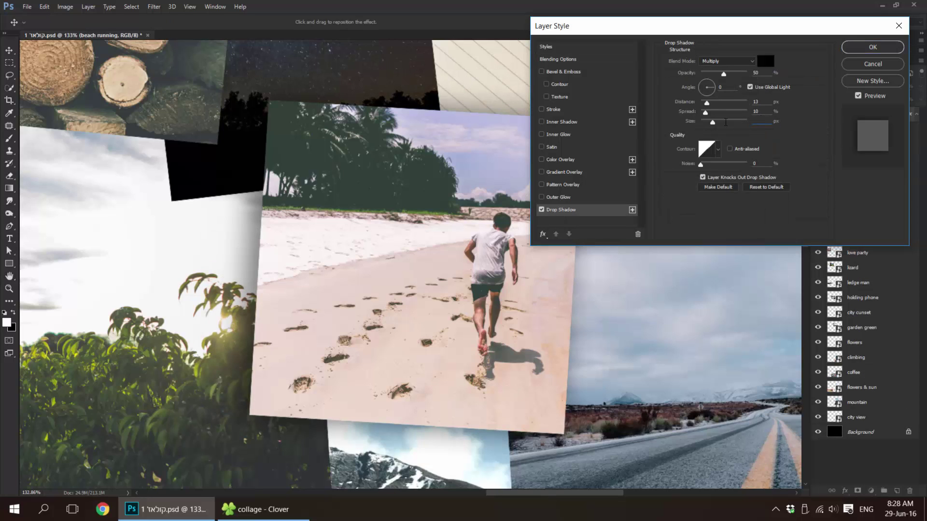
mouse_move(387, 275)
mouse_down()
mouse_move(425, 220)
mouse_move(321, 280)
mouse_move(391, 276)
mouse_up()
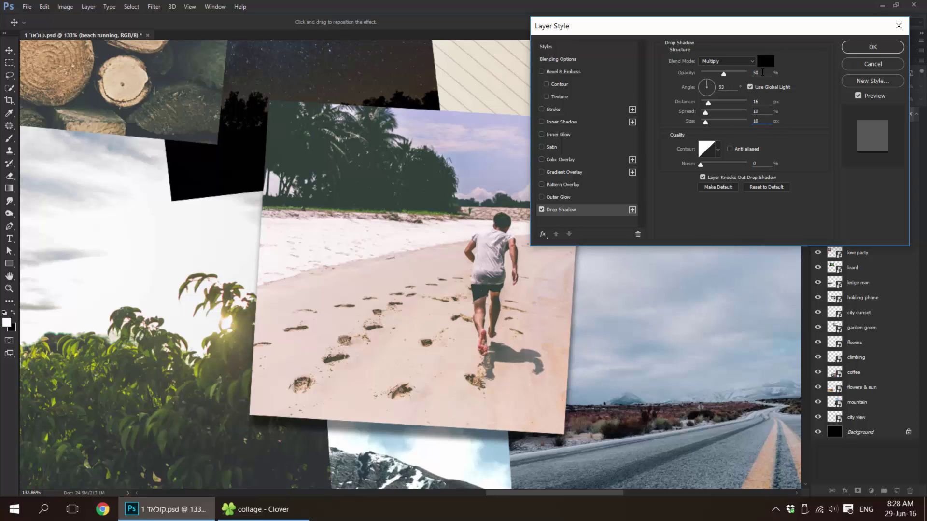
text(12)
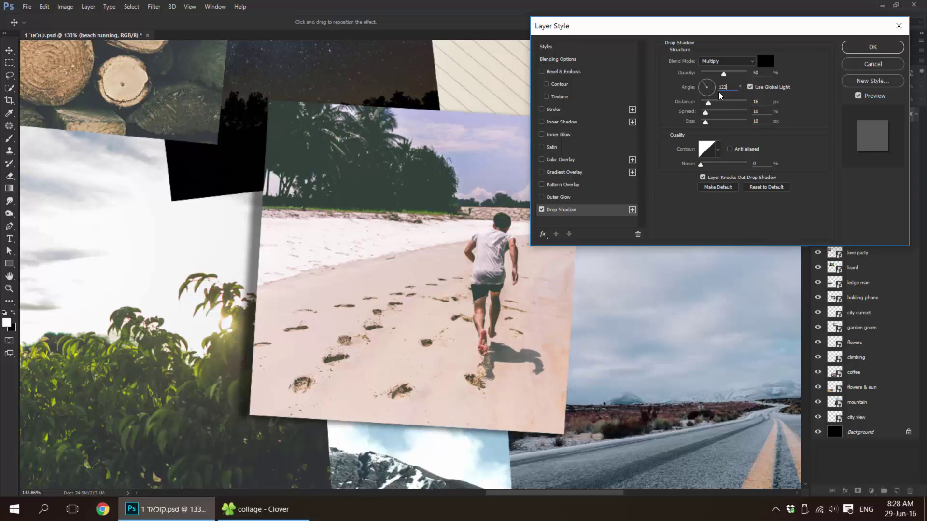
text(3)
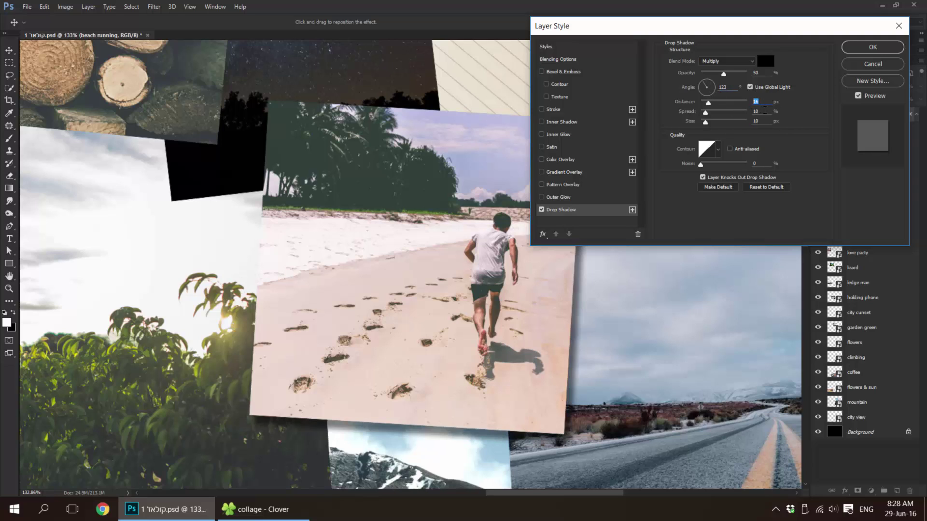
text(10)
text(20)
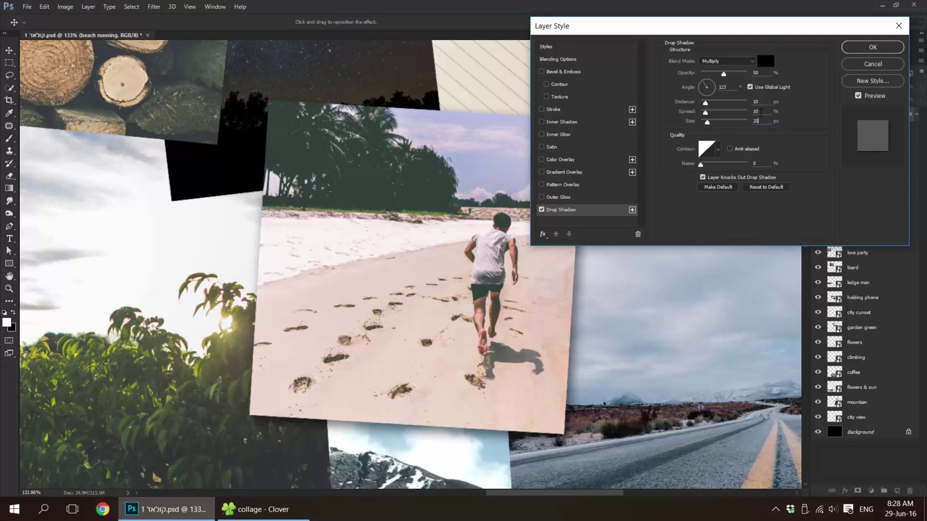
key(shift+Tab)
text(0)
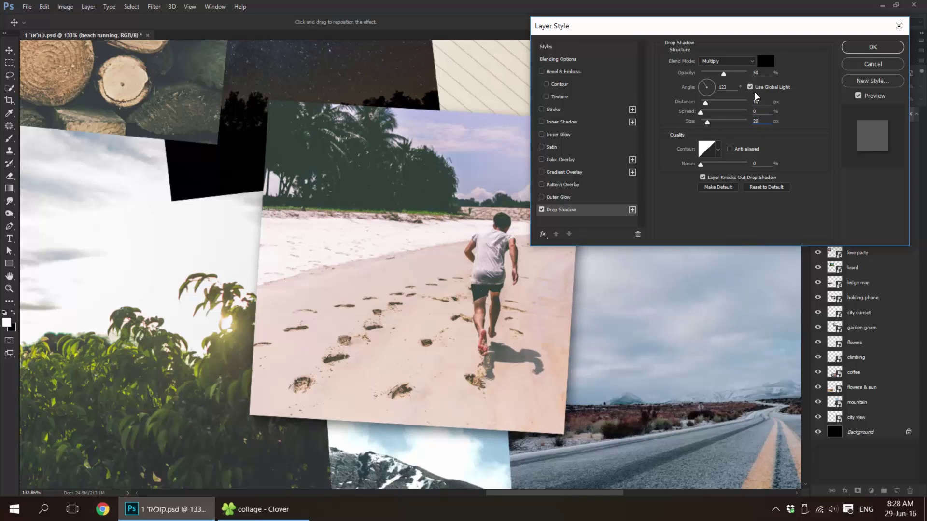
text(10)
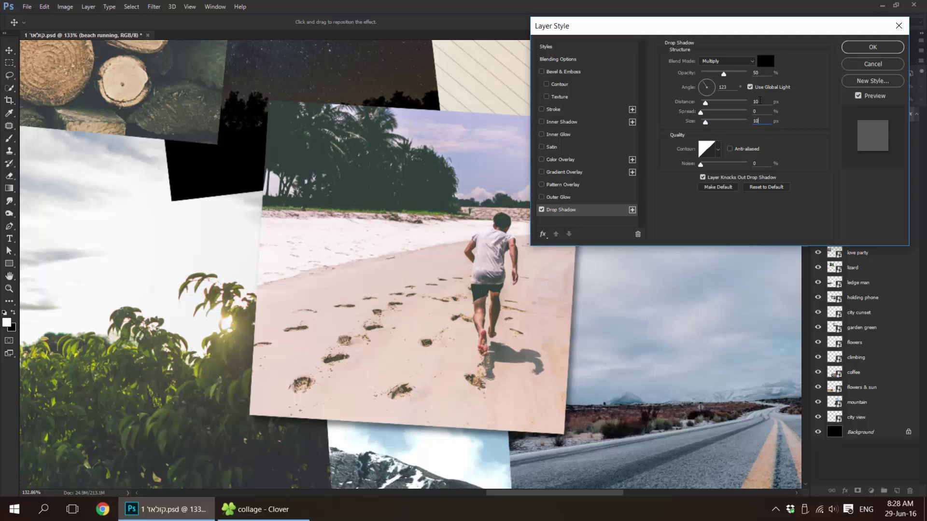
key(shift+Tab)
key(shift+Tab)
text(5)
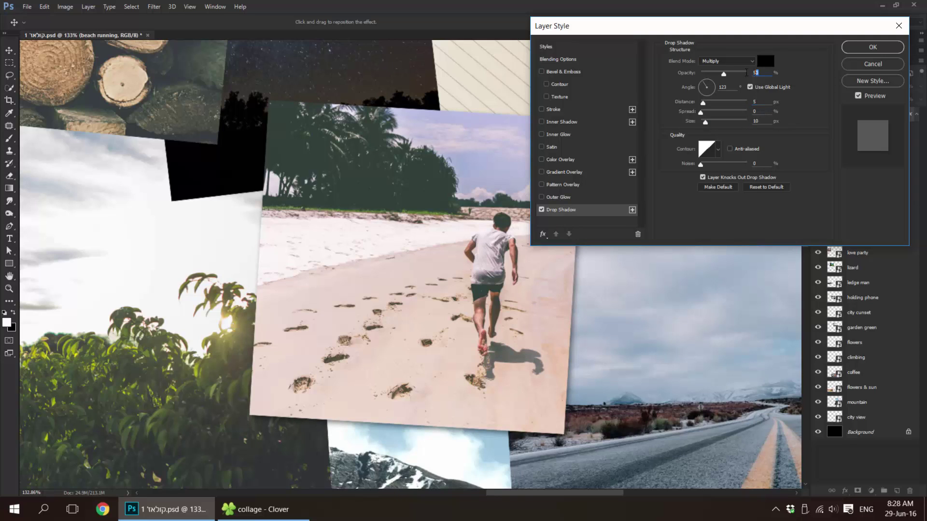
text(30)
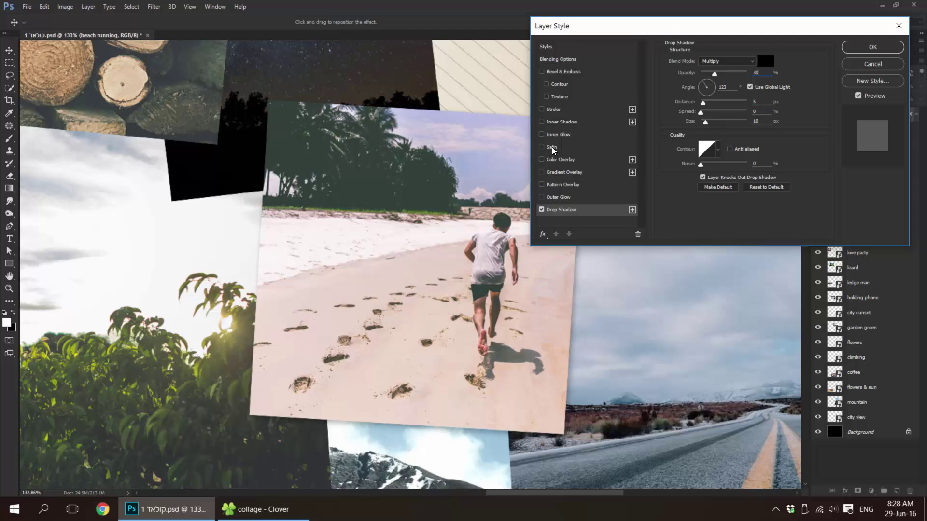
Add a 7 px inside stroke in pale pink (#ebd9d5) sampled from the photo.
click(552, 113)
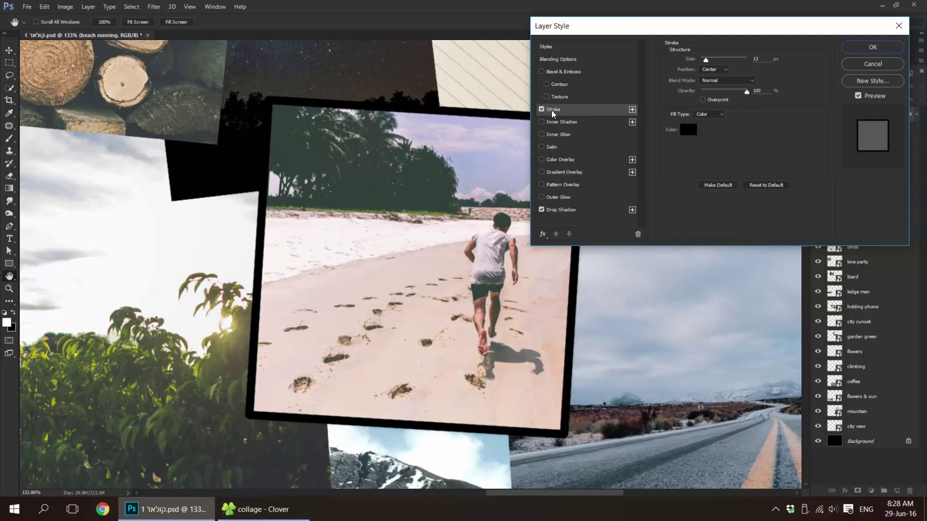
click(722, 68)
click(709, 83)
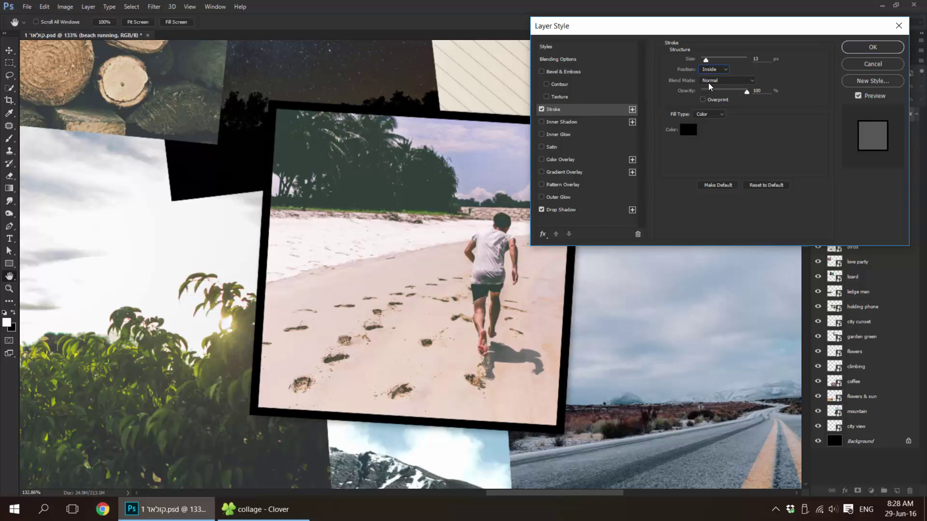
click(688, 129)
text(ffffff)
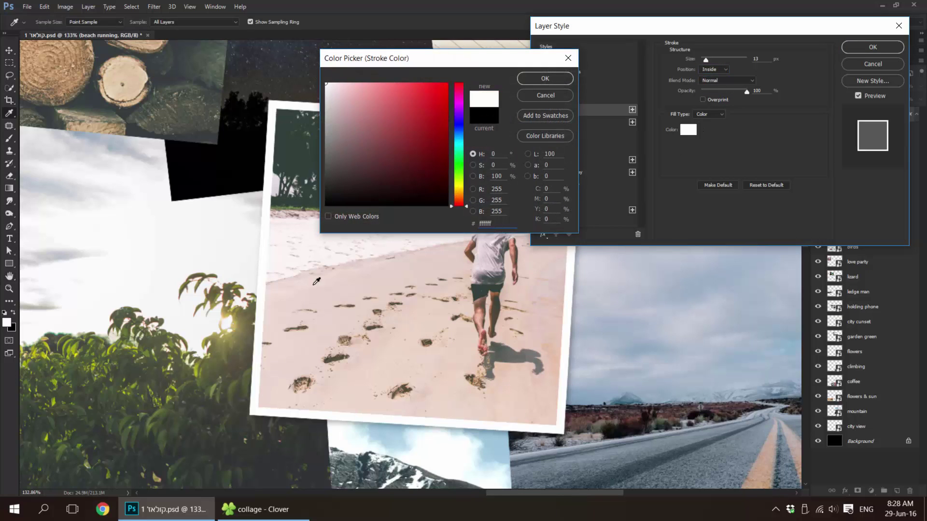
click(284, 285)
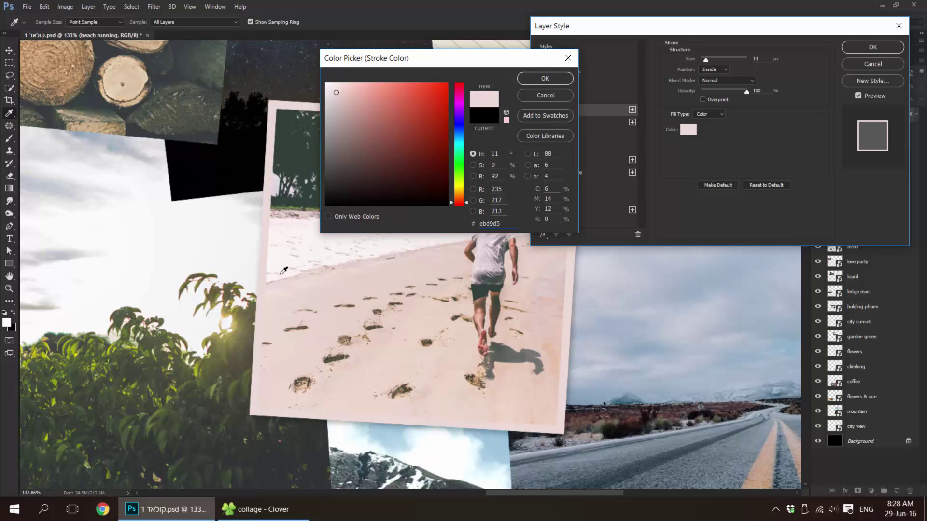
click(281, 276)
click(546, 79)
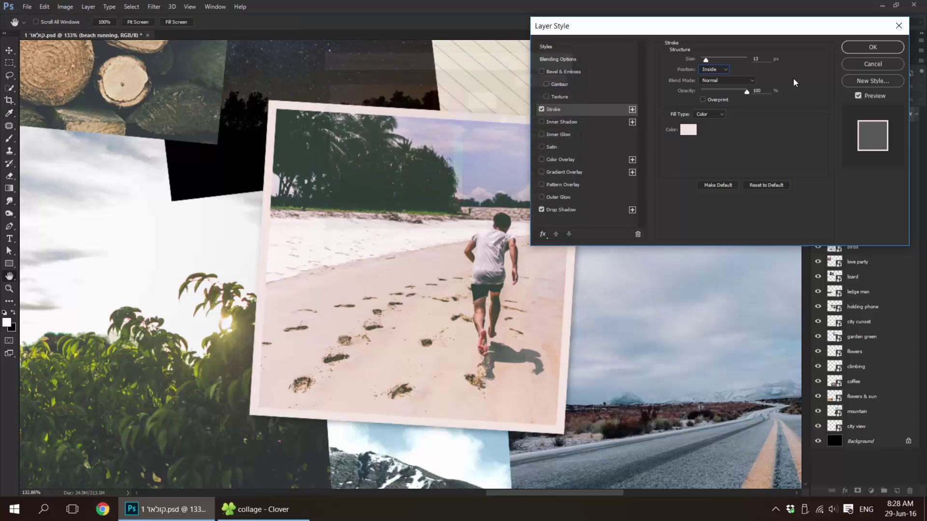
text(5)
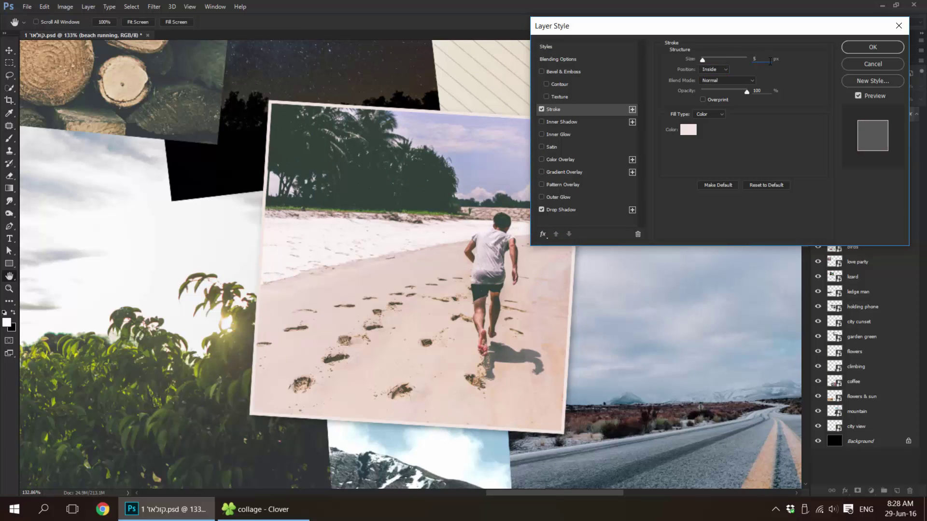
drag(693, 62, 713, 65)
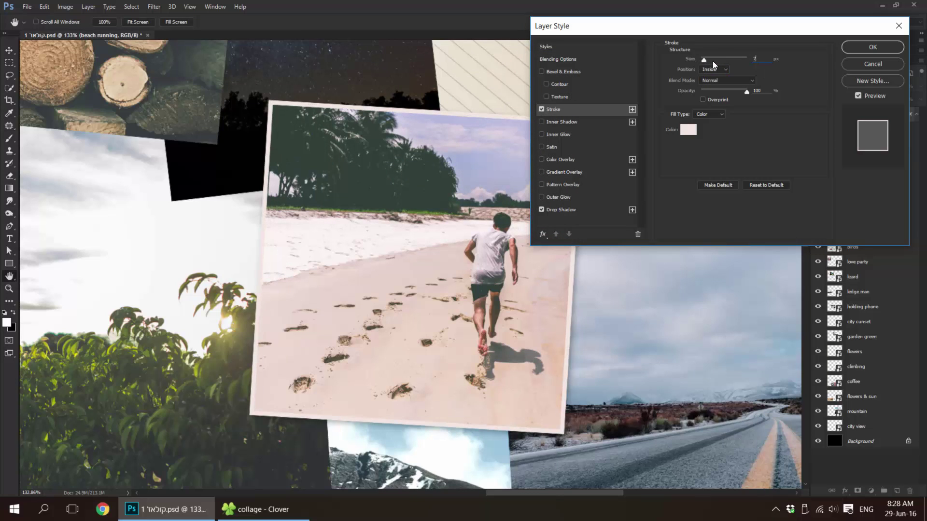
Apply the beach photo's stroke and shadow, then zoom to fit the whole collage.
click(864, 47)
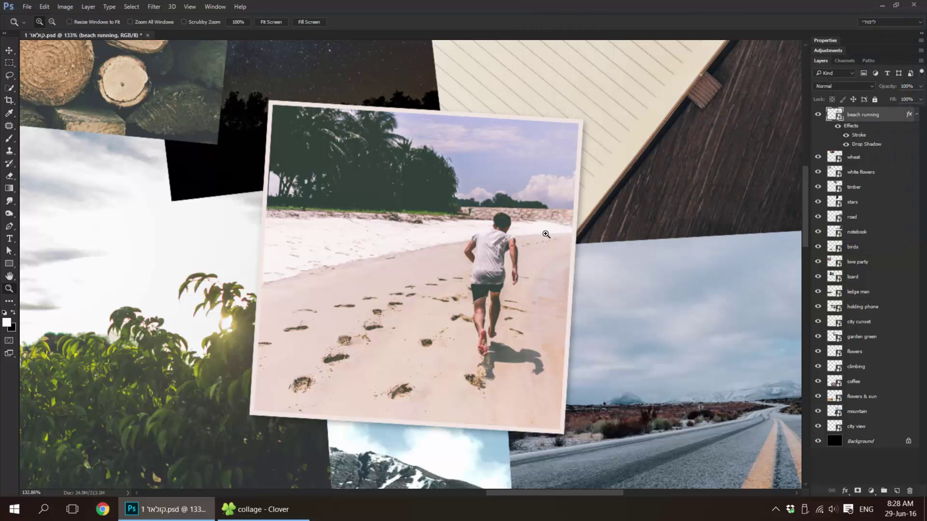
key(z)
key(ctrl+0)
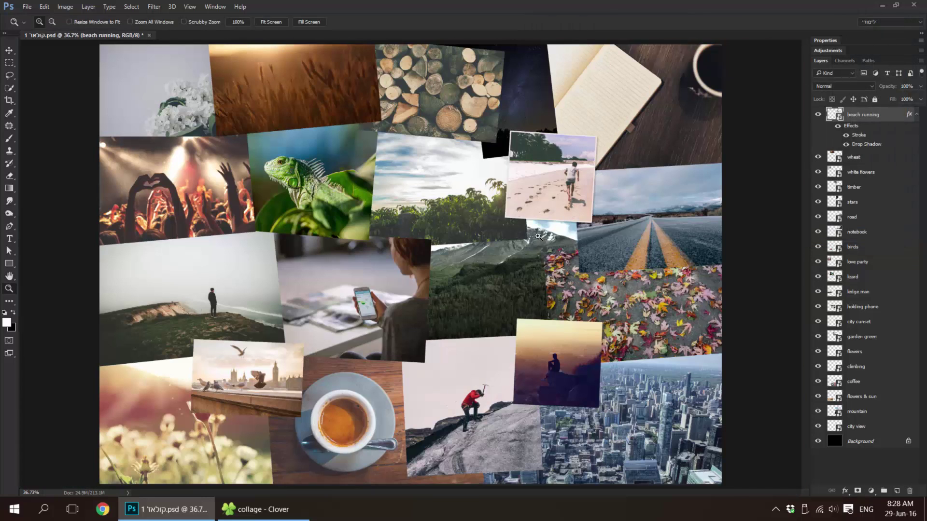
click(916, 115)
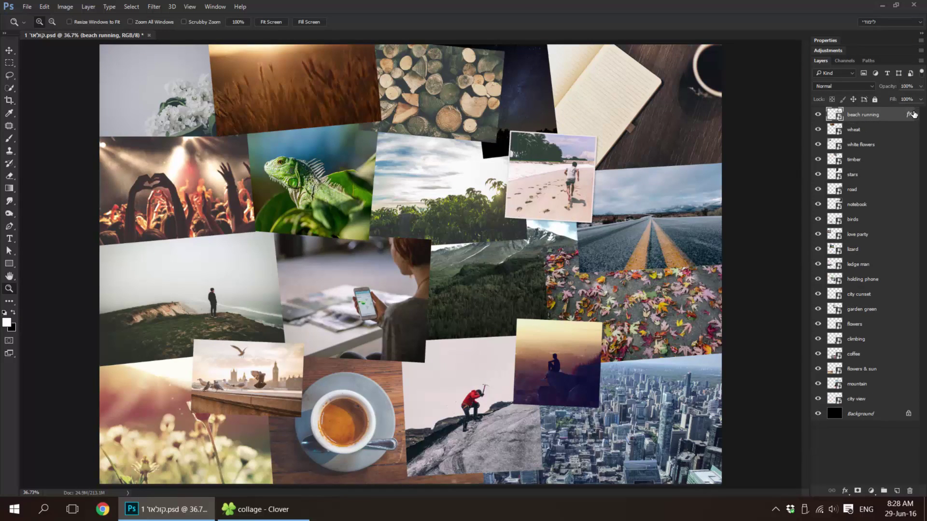
click(916, 115)
click(916, 116)
Copy the beach running layer style and paste it onto layers wheat through city view.
right_click(900, 114)
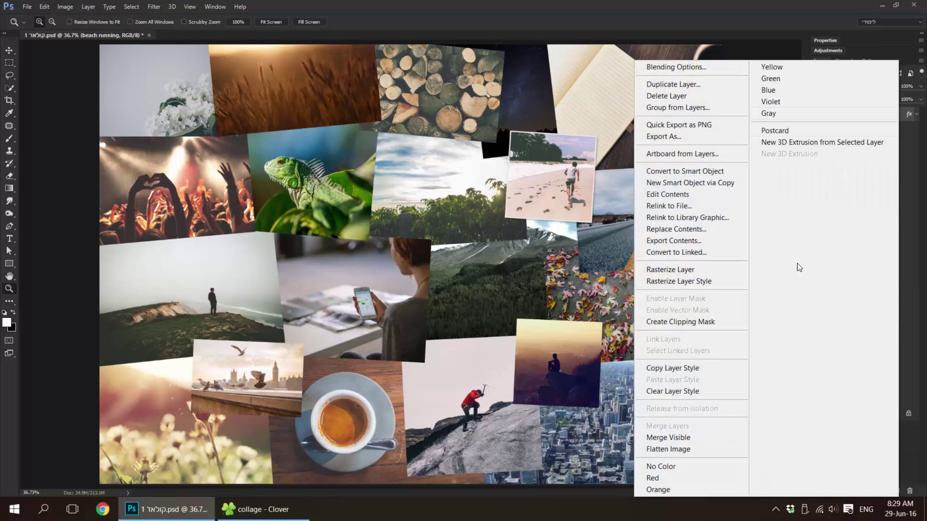
click(689, 369)
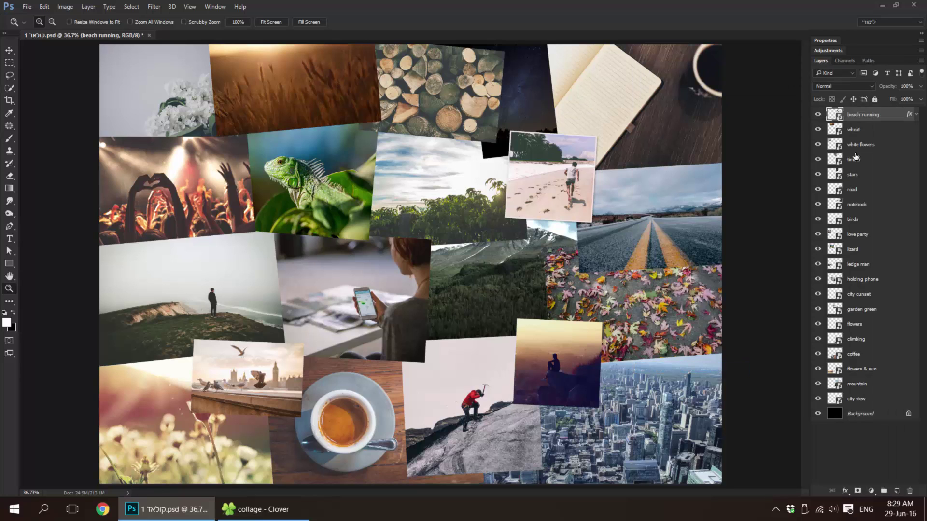
click(861, 131)
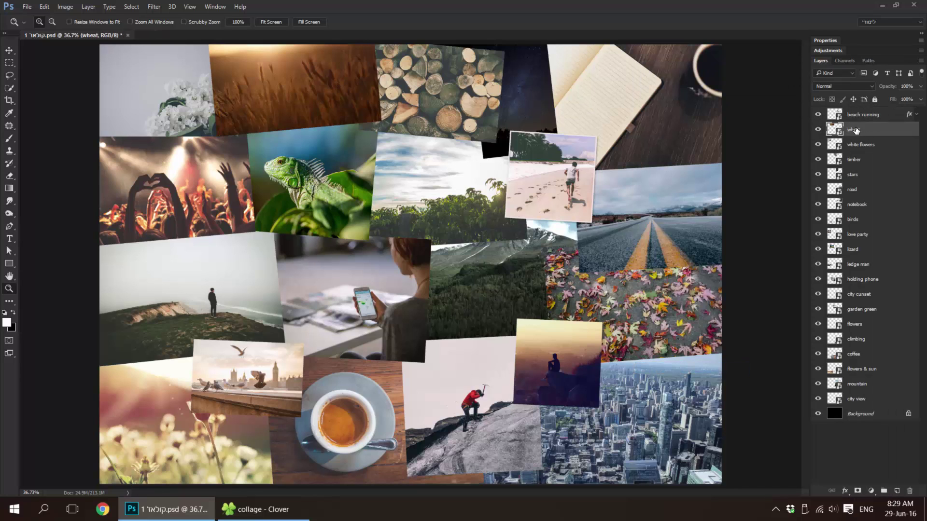
shift+click(851, 399)
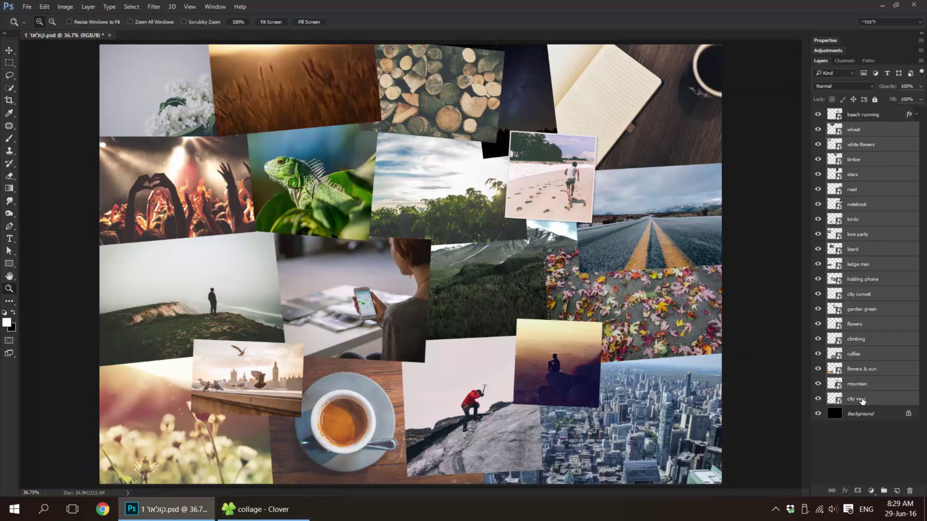
right_click(870, 131)
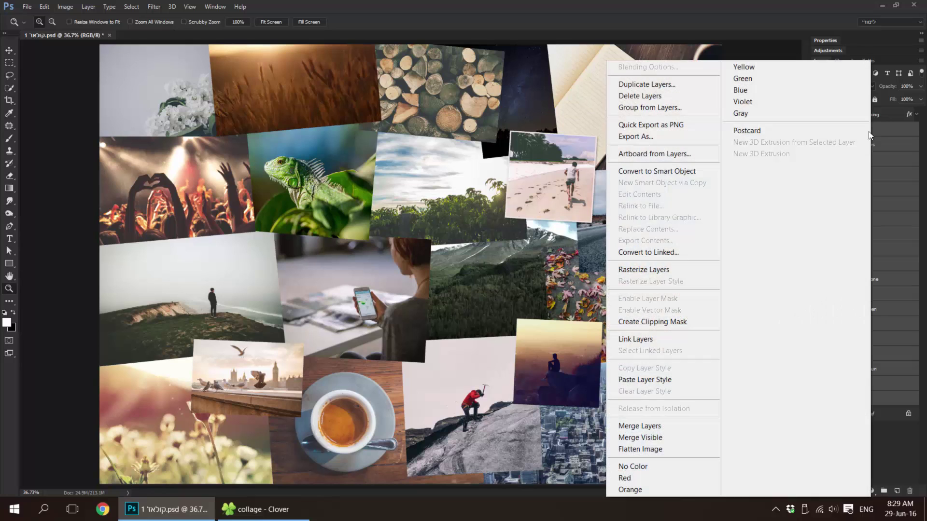
click(674, 380)
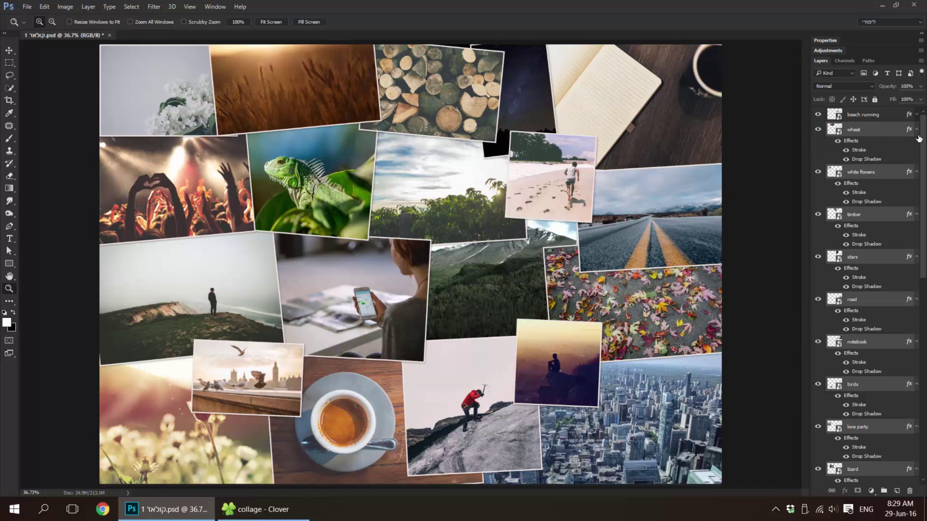
Collapse all the layer effect lists and deselect the layers.
scroll(917, 145, up, 2)
scroll(908, 147, down, 2)
alt+click(917, 131)
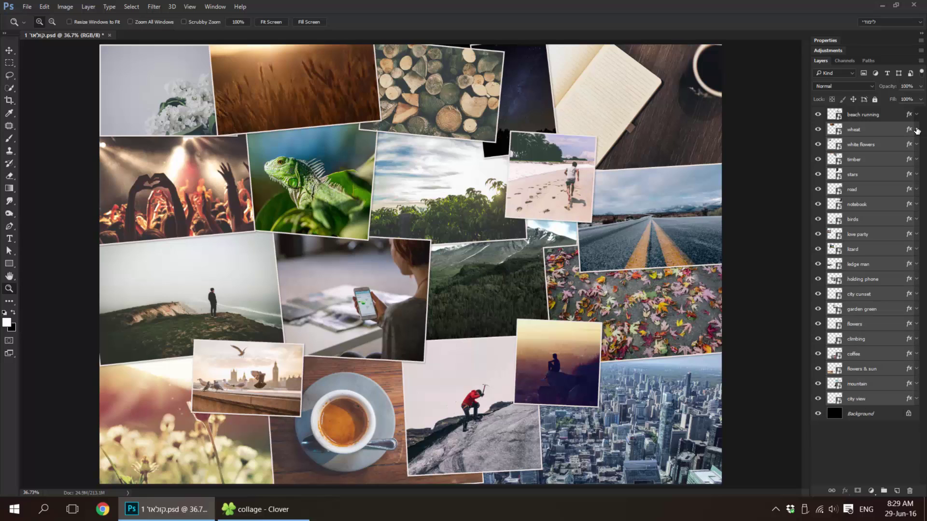
click(881, 439)
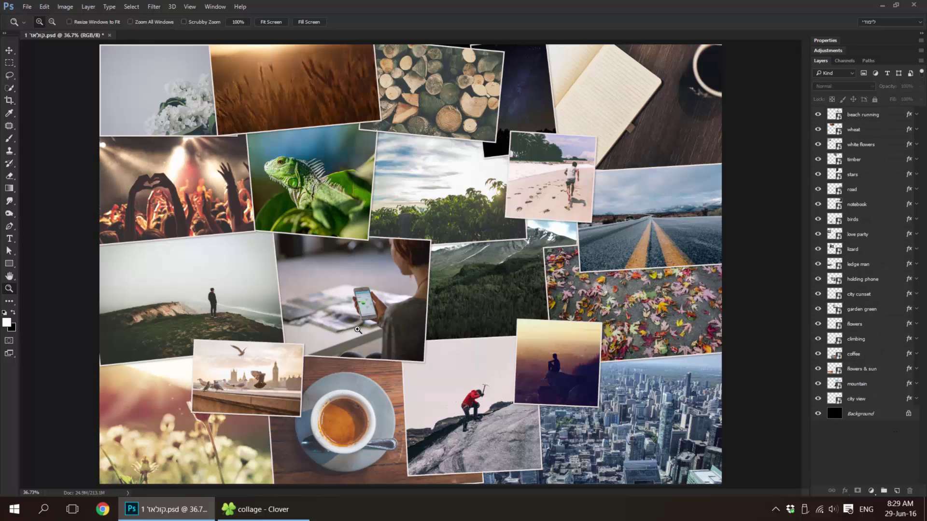
Group all photo layers from beach running to city view and name the group "קולאז'".
scroll(403, 294, down, 1)
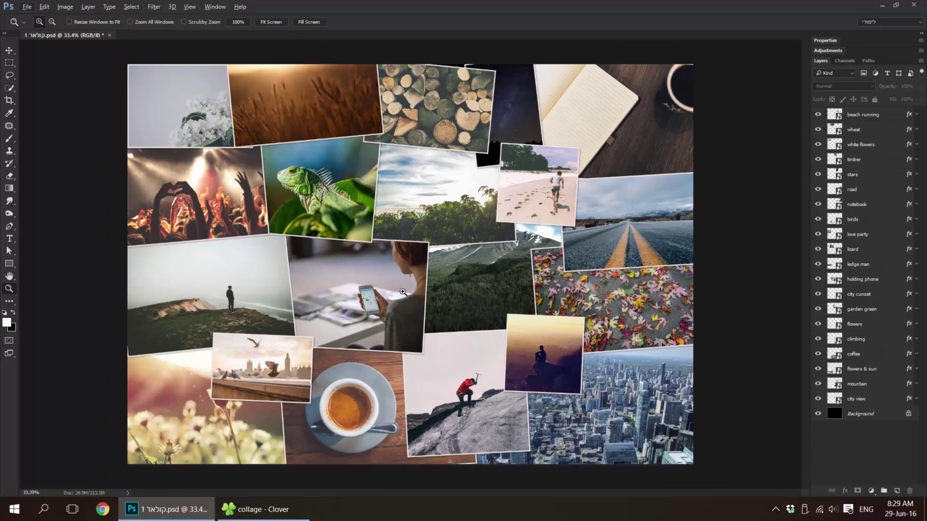
click(873, 115)
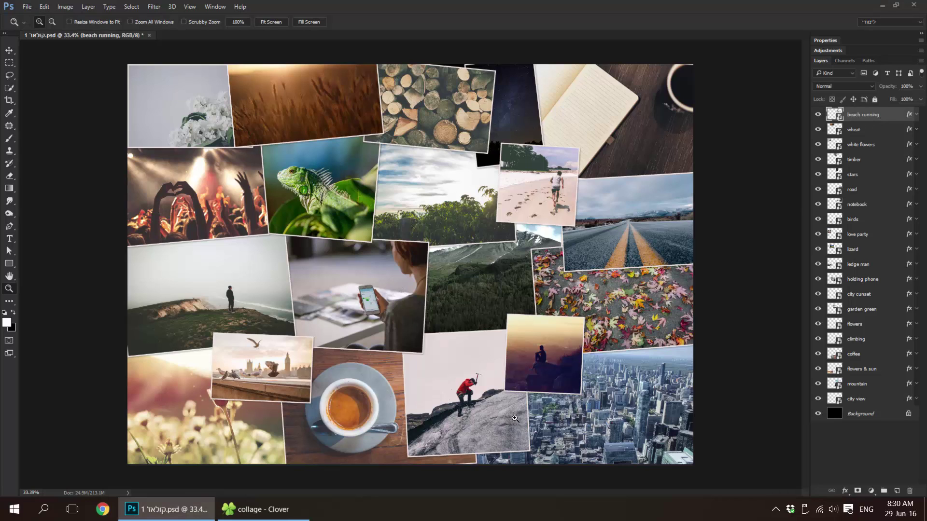
shift+click(864, 402)
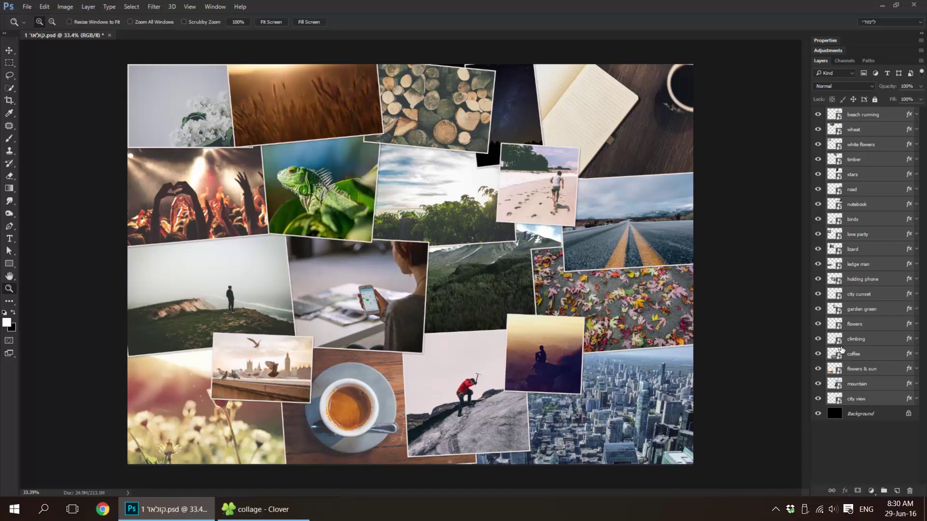
key(ctrl+g)
double_click(854, 112)
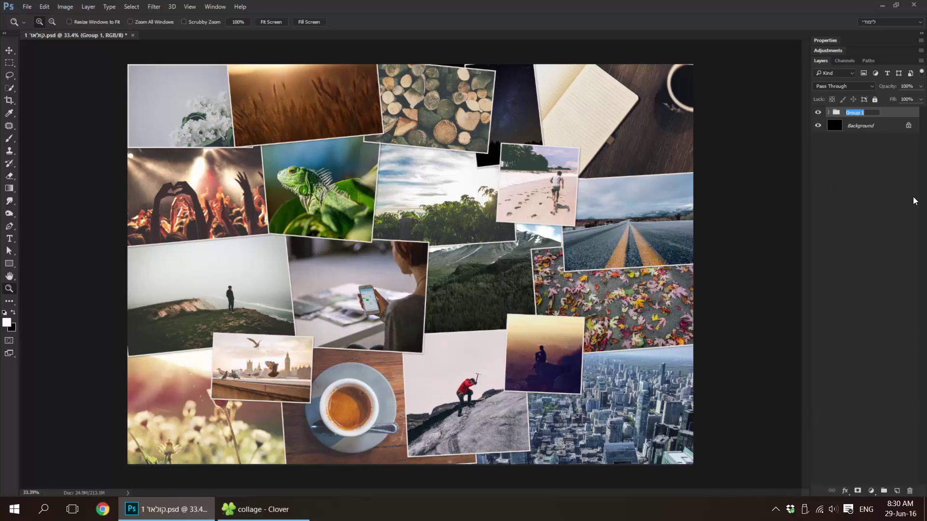
key(alt+shift)
text(קולאז')
key(Return)
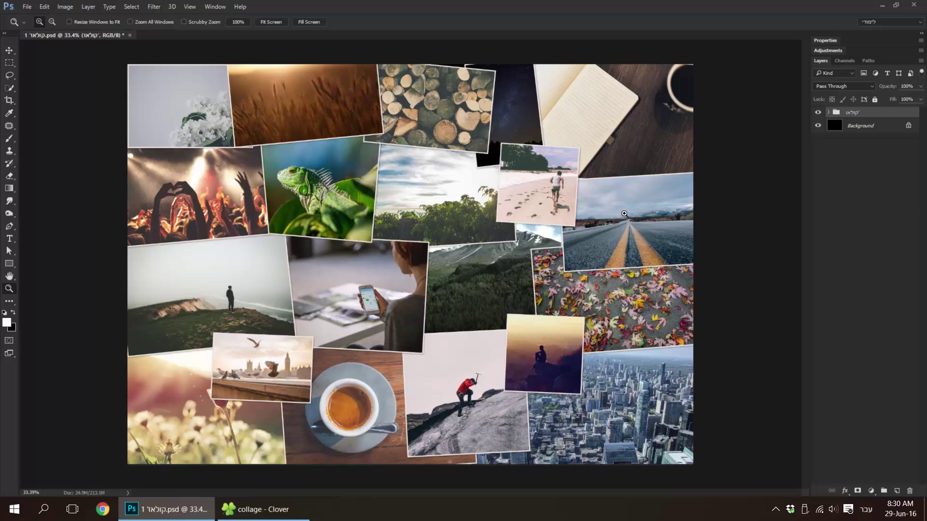
Lock the whole photo group and check its layers.
click(874, 99)
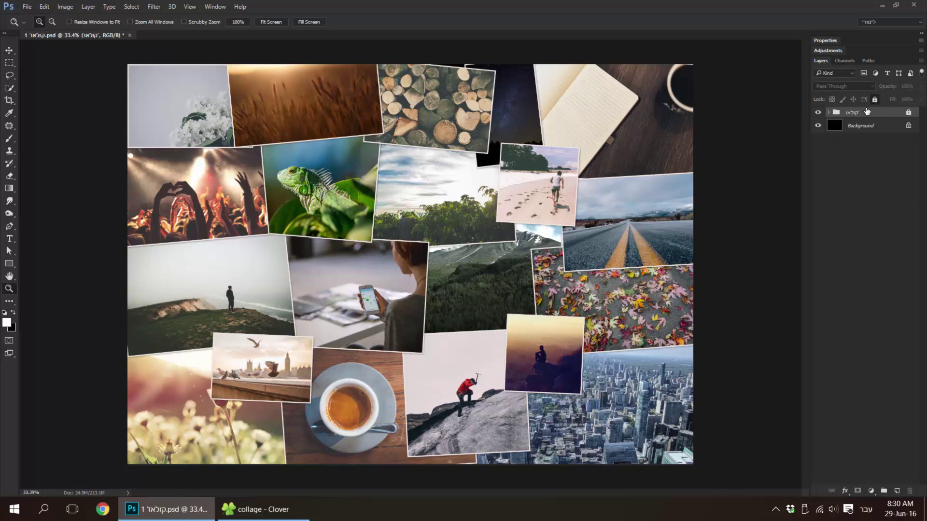
click(828, 112)
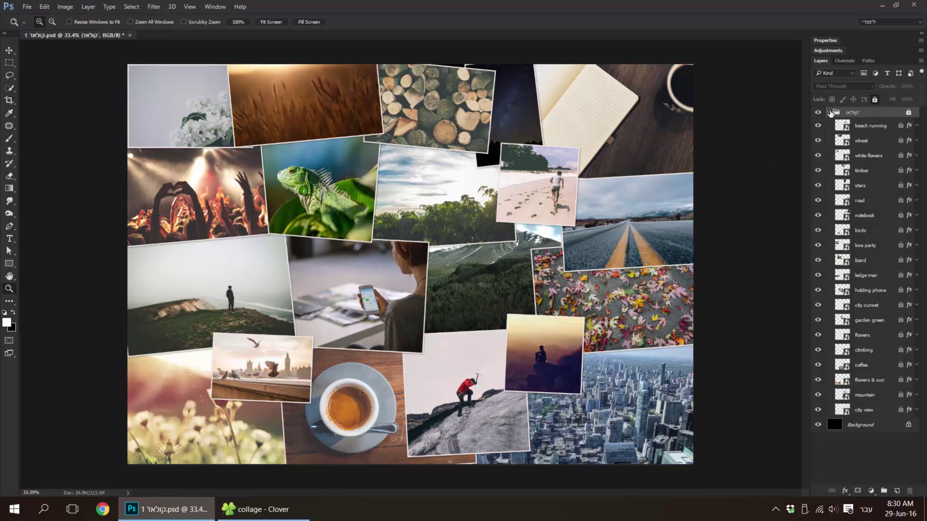
click(828, 112)
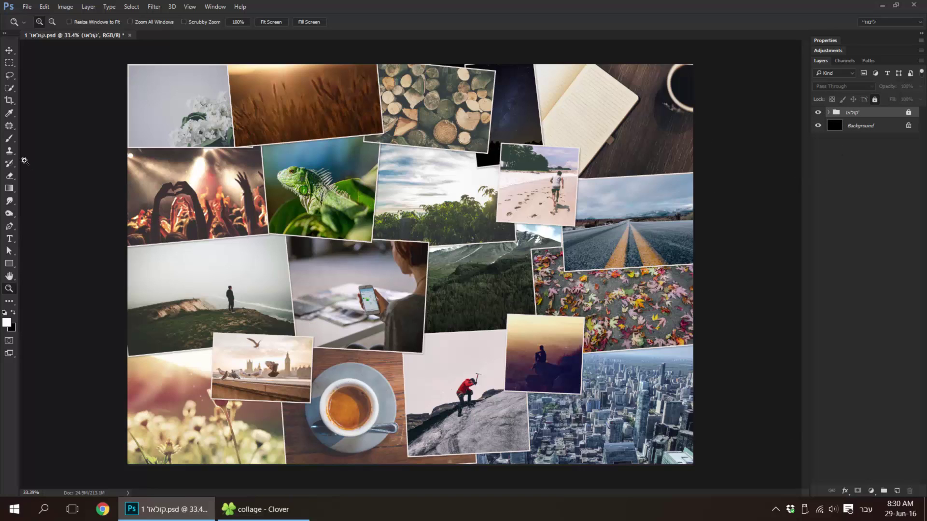
Type a black "Best Trip Ever" title near the canvas centre.
click(10, 239)
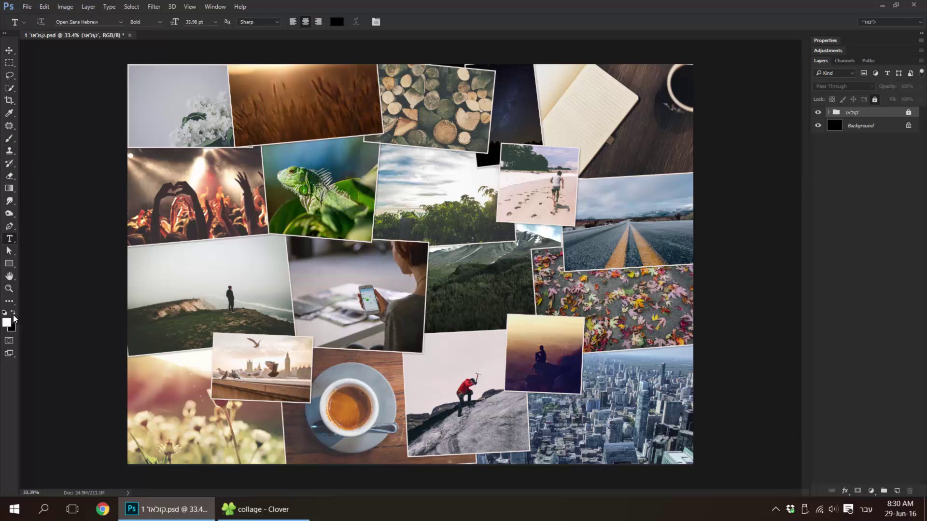
click(14, 314)
click(471, 274)
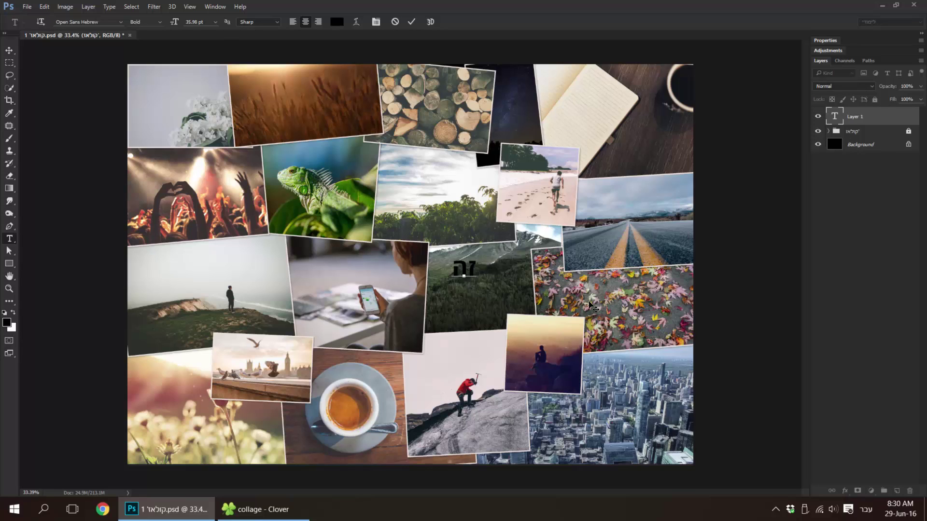
key(BackSpace)
text(Be)
text(st Trip E)
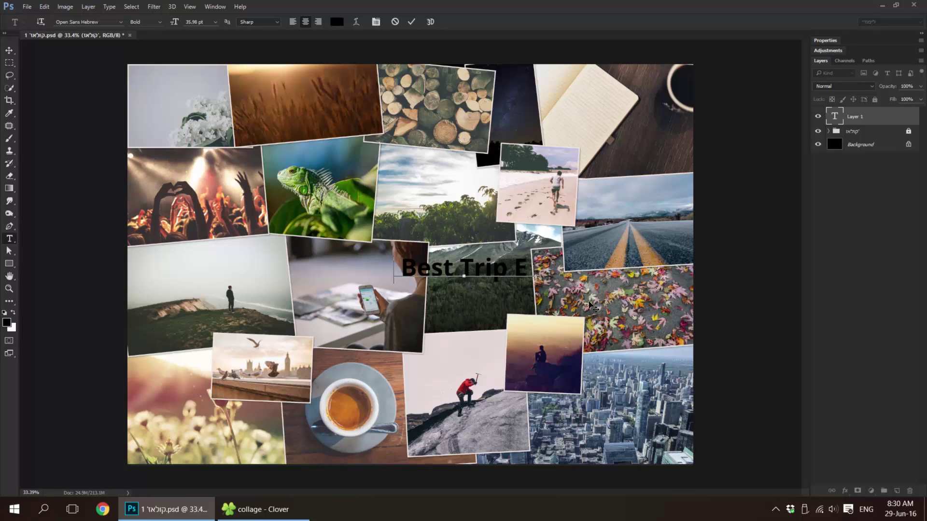
text(ver)
key(ctrl+Return)
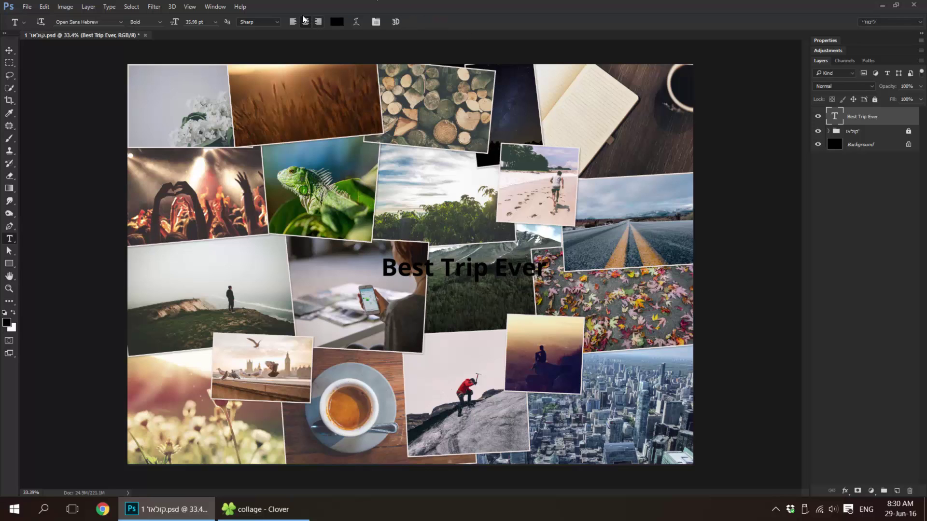
Review the title's Character and Paragraph panel settings.
click(376, 21)
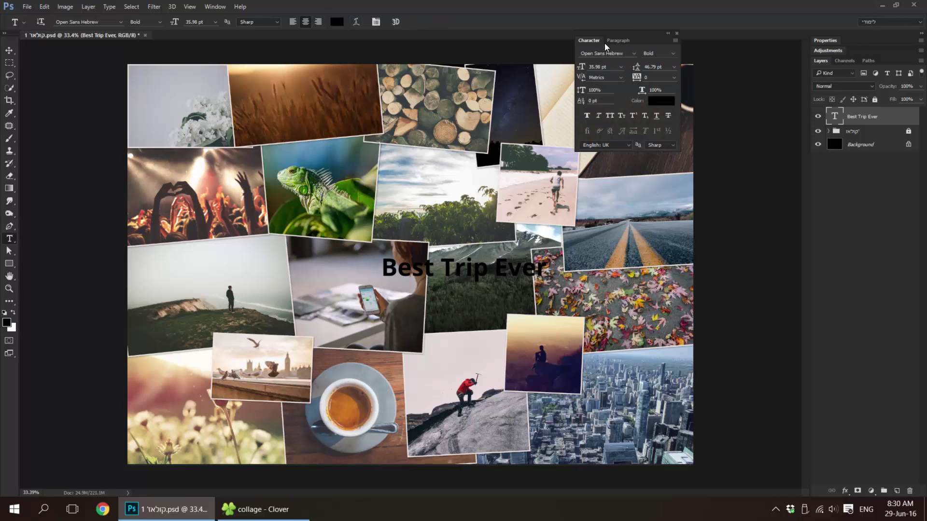
click(617, 41)
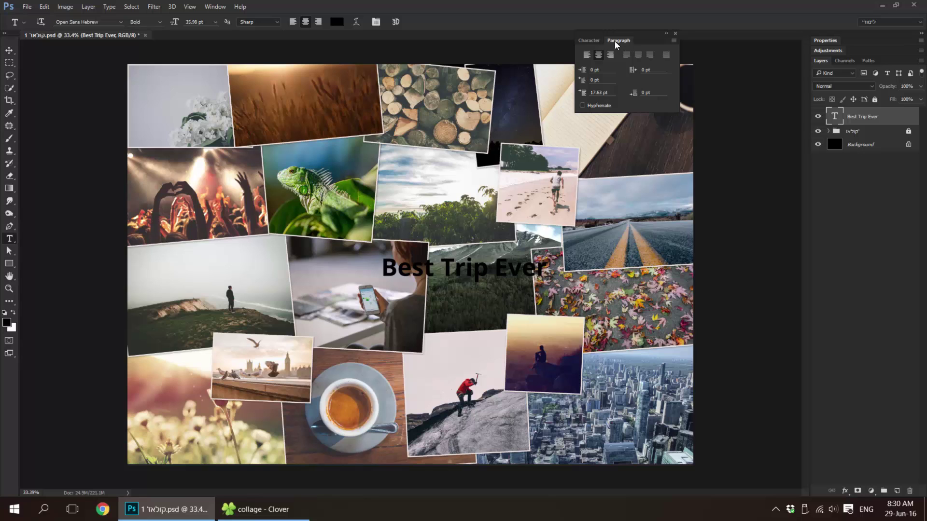
click(590, 41)
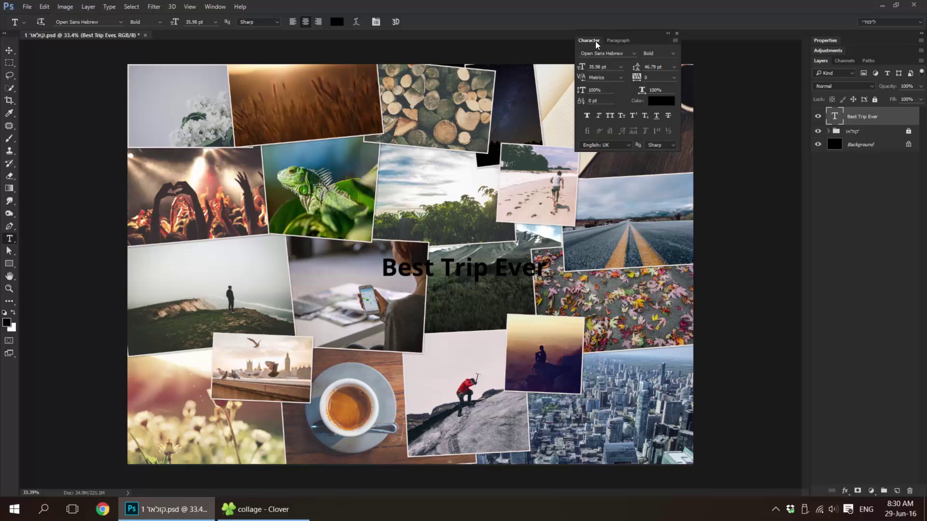
click(9, 50)
Scale the title up to about 53 pt and move it left.
key(ctrl+t)
drag(548, 253, 586, 249)
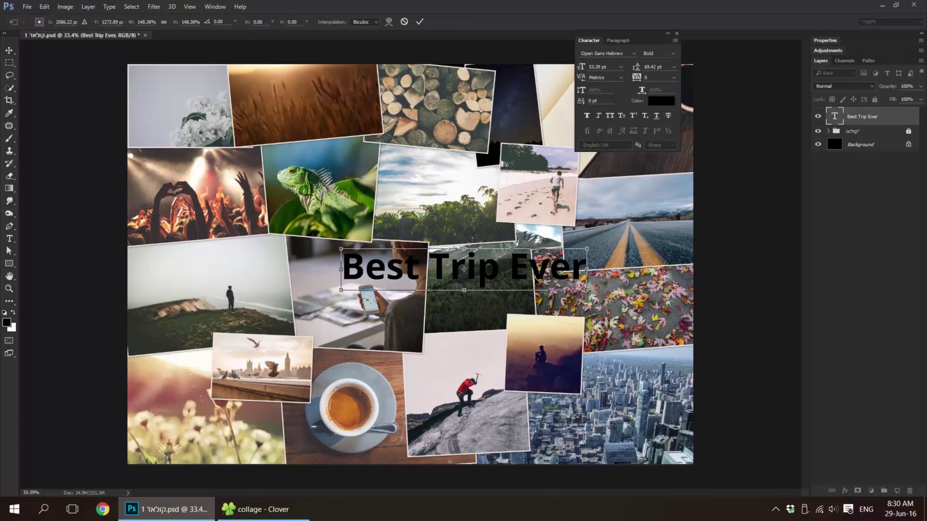
key(Return)
drag(521, 273, 473, 268)
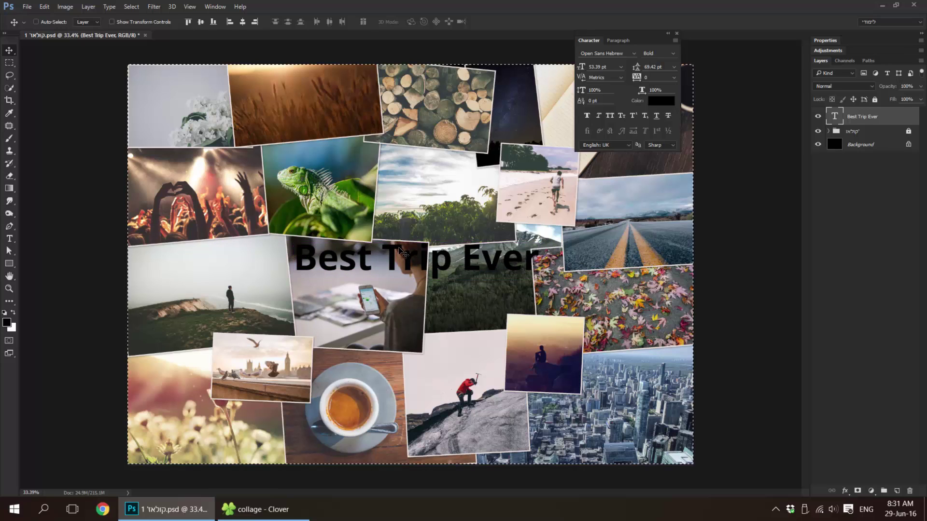
Centre the title vertically and horizontally on the canvas.
key(ctrl+a)
click(200, 22)
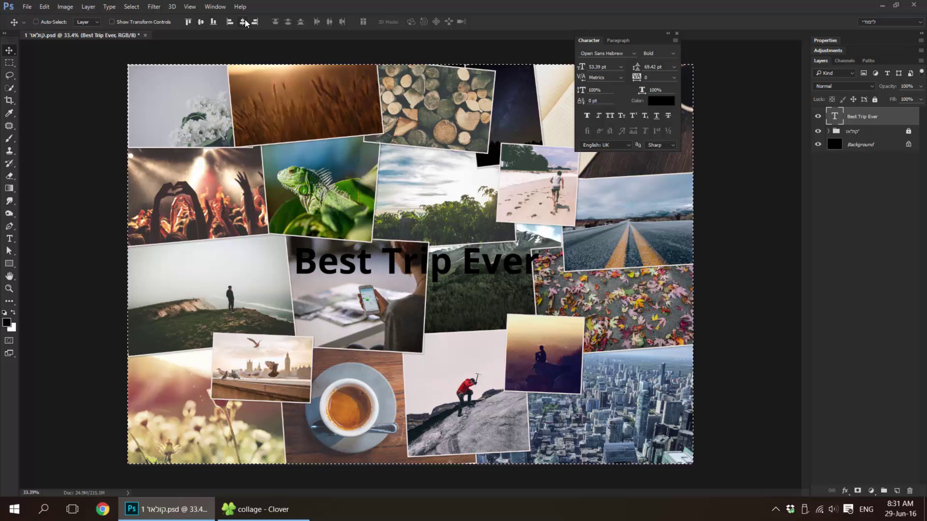
click(244, 20)
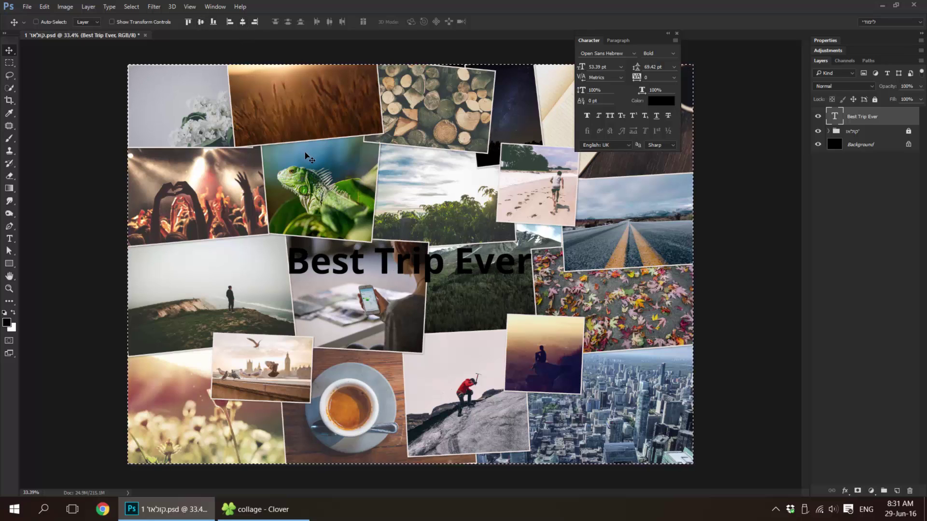
key(ctrl+d)
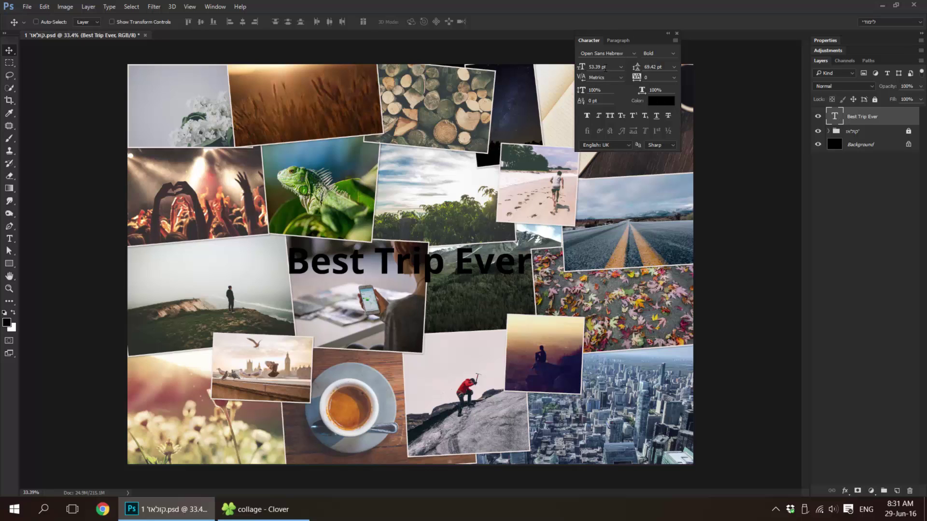
click(630, 52)
Draw a white rectangle behind the title, just above the photo group.
click(677, 34)
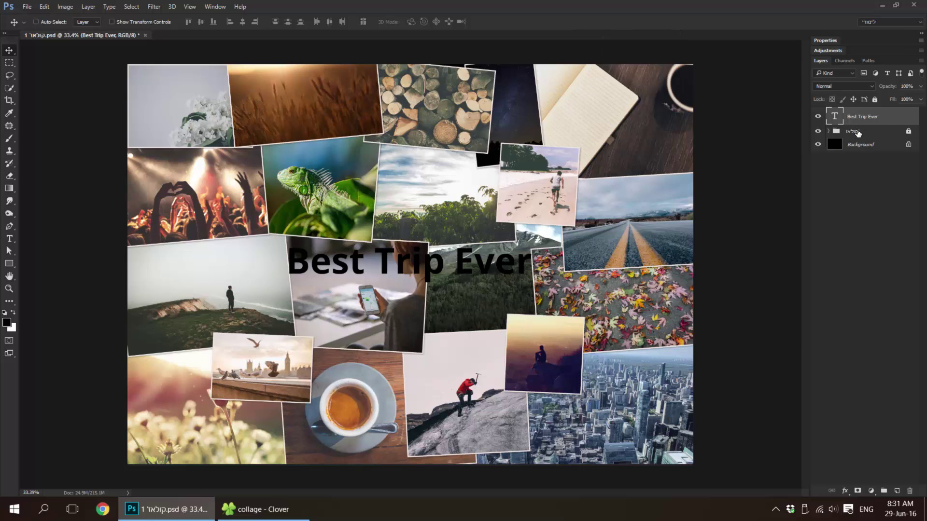
click(857, 133)
click(8, 264)
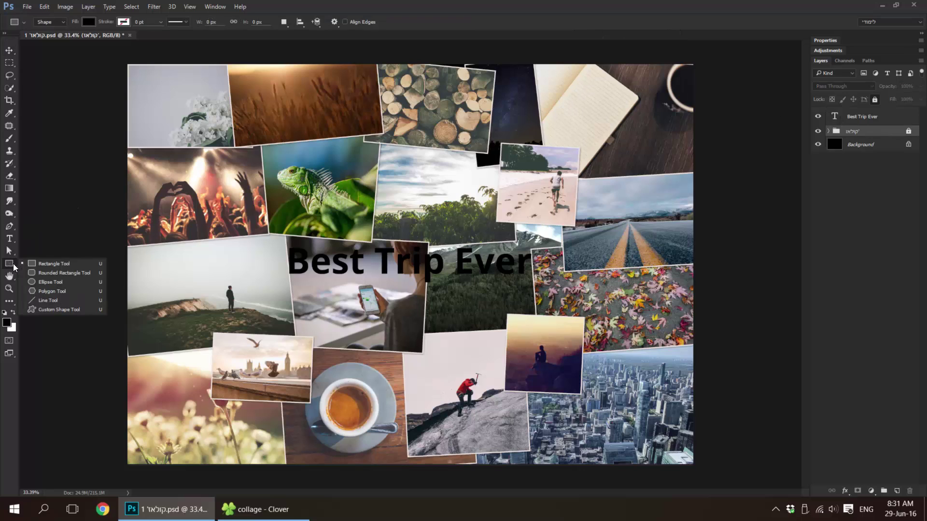
click(44, 263)
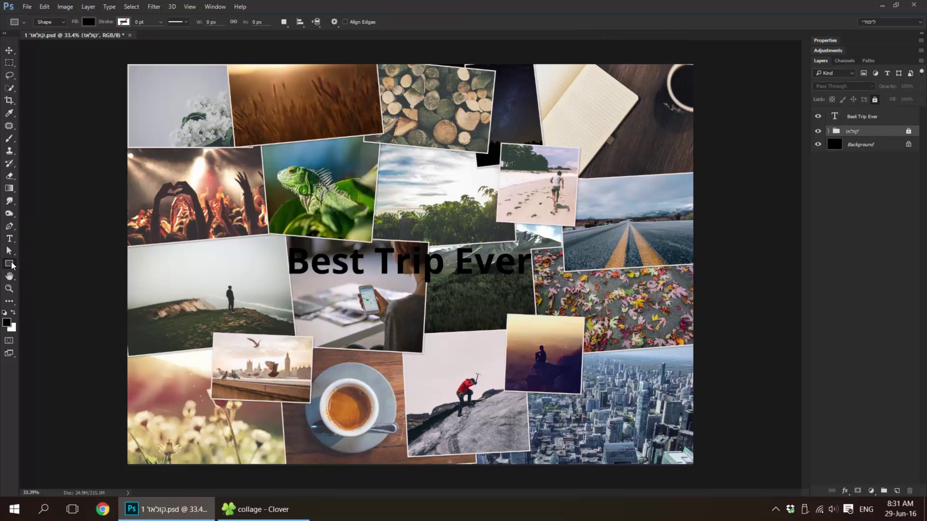
key(x)
drag(275, 228, 549, 292)
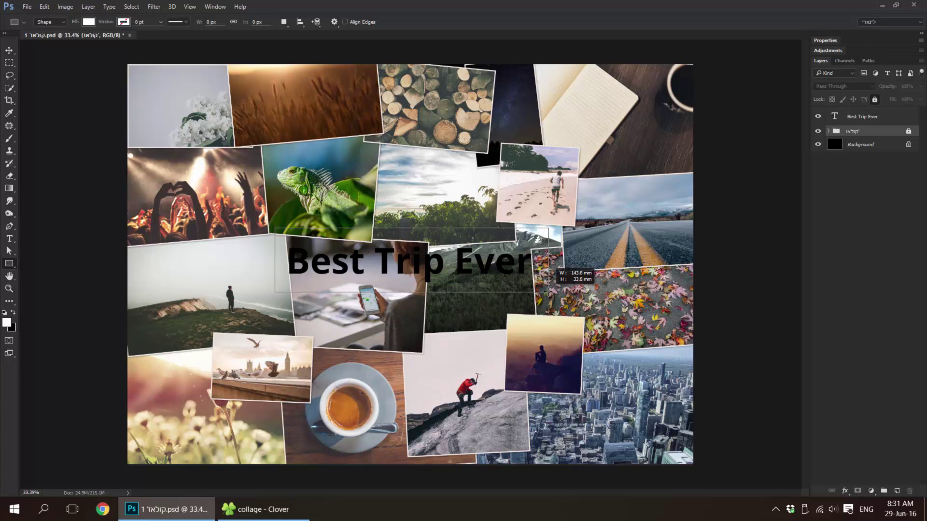
Centre the white banner on the canvas and set it to 80% opacity.
click(8, 52)
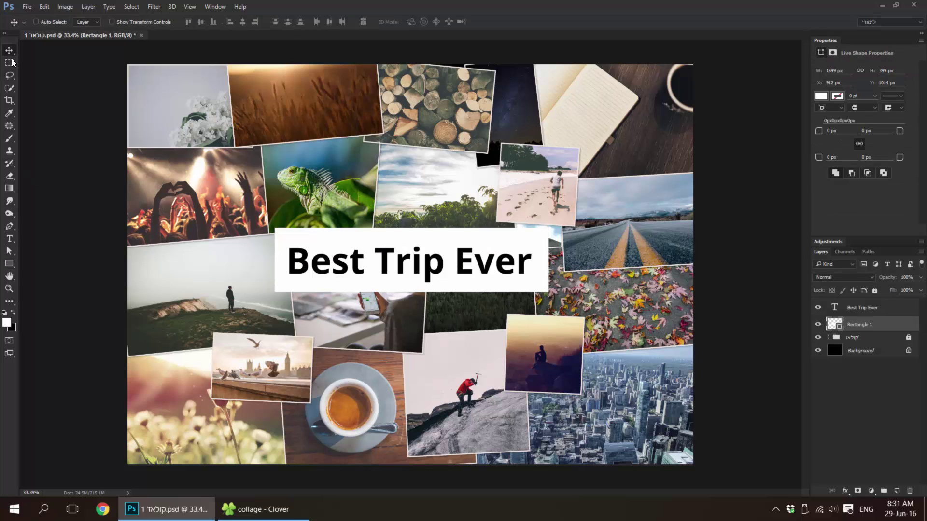
key(ctrl+a)
click(242, 22)
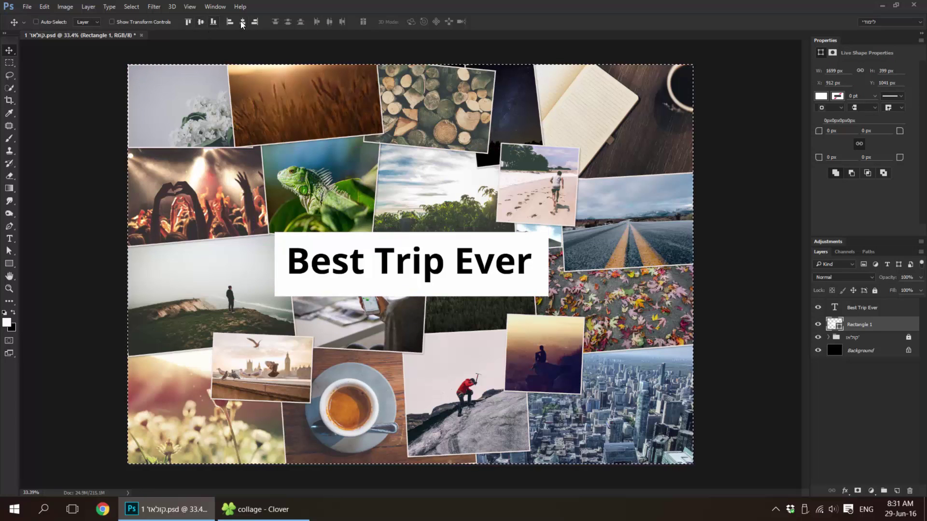
key(ctrl+d)
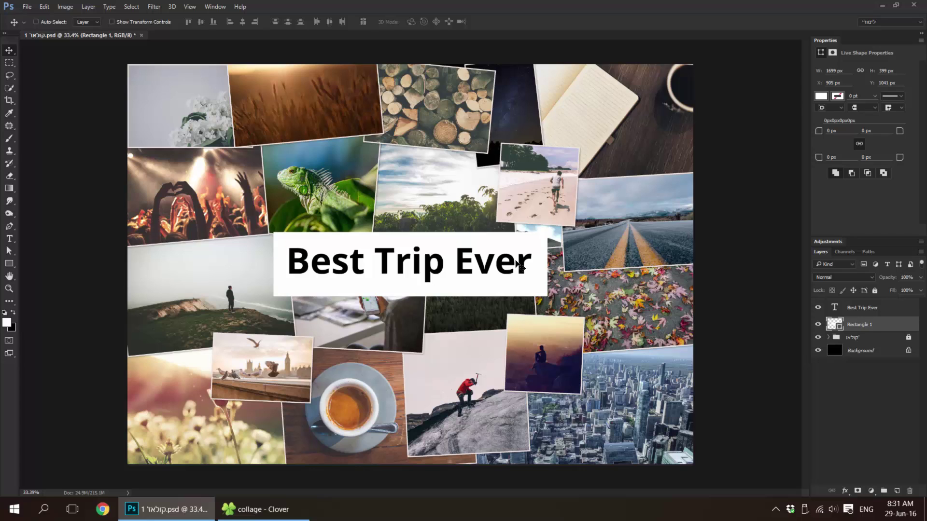
key(8)
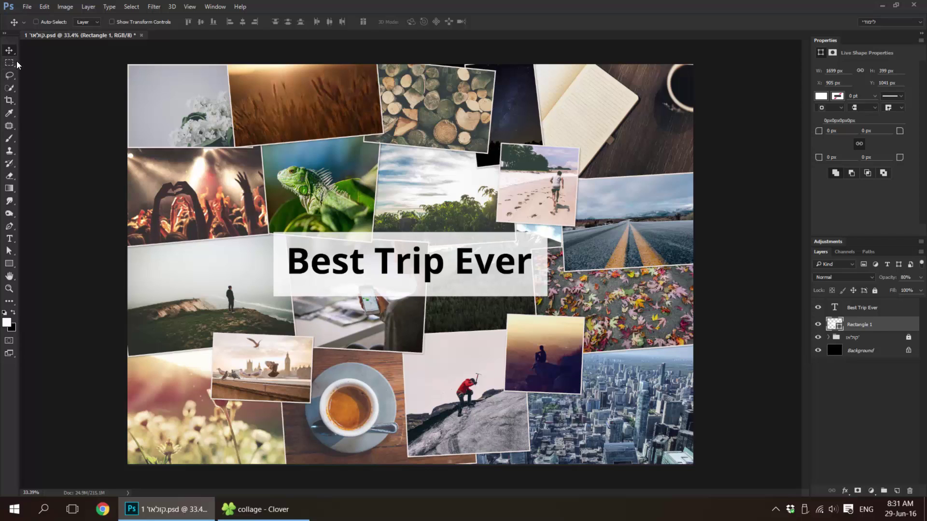
key(t)
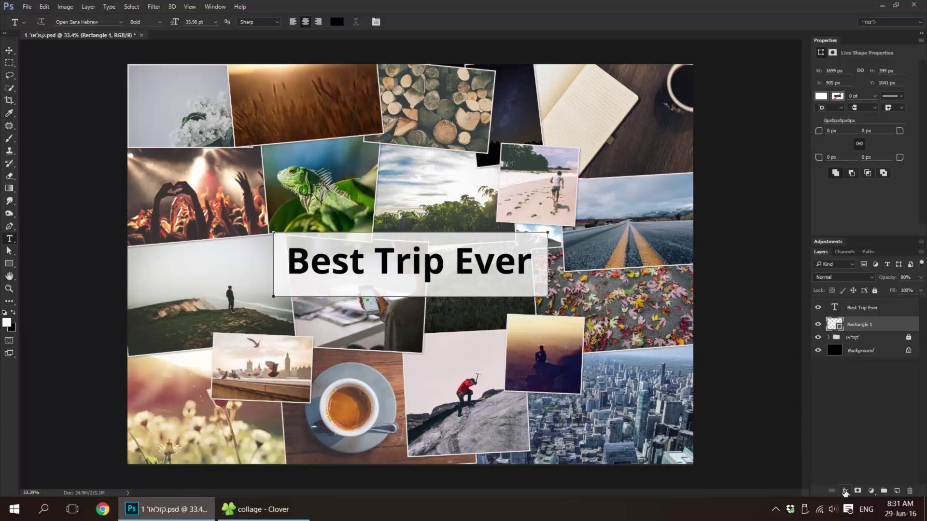
Give Rectangle 1 a drop shadow with size 20, spread 20 and 50% opacity.
click(853, 491)
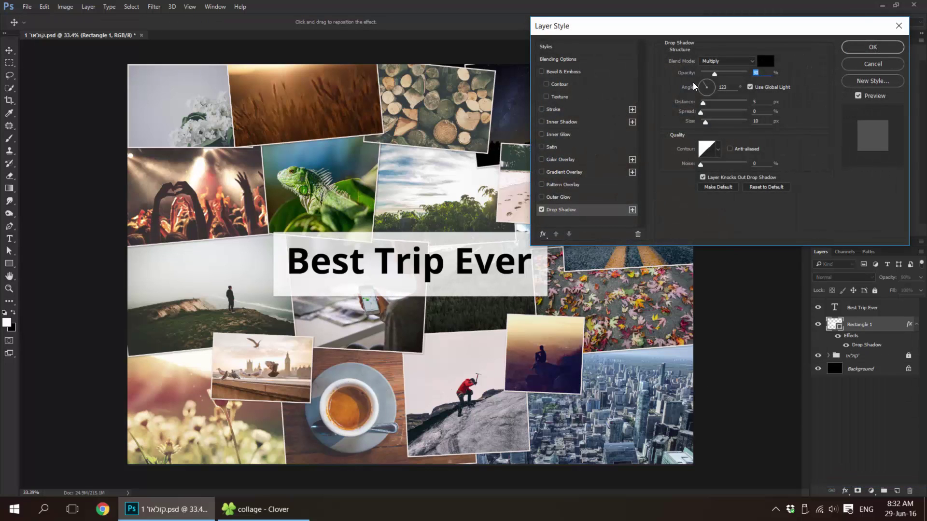
click(755, 120)
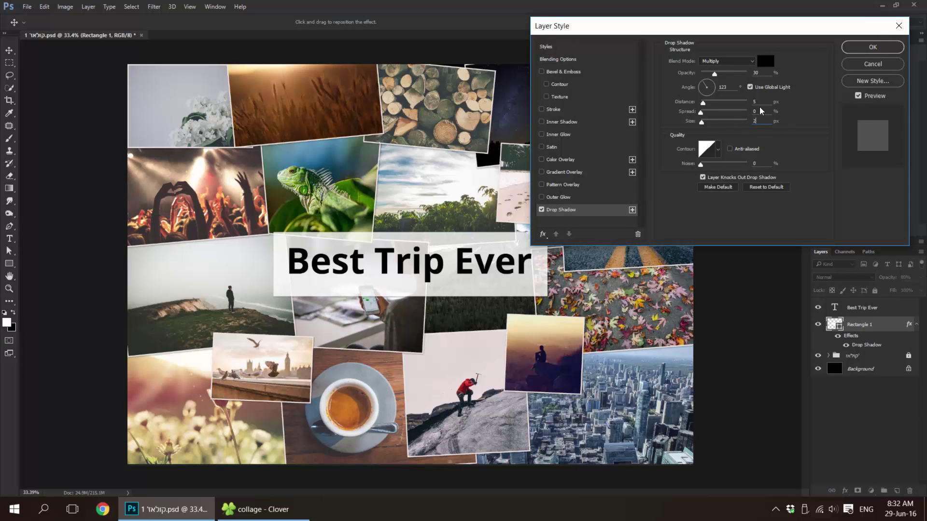
text(20)
click(756, 111)
text(20)
text(50)
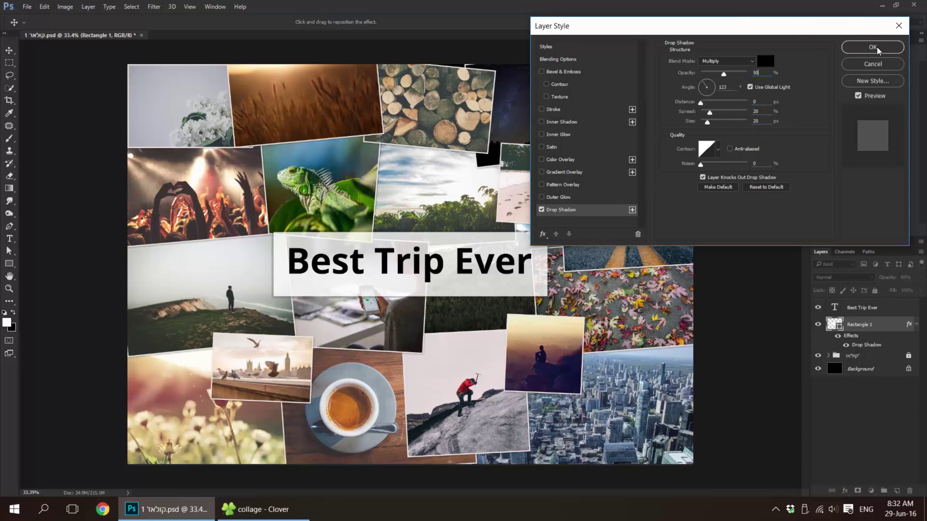
click(878, 49)
click(396, 274)
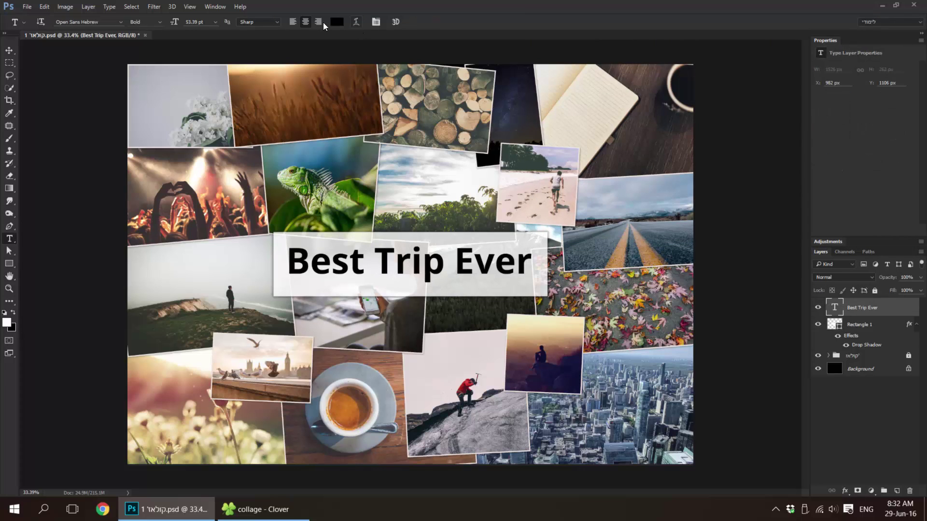
Change the title colour to steel blue #447fa2 sampled from the collage photos.
click(337, 22)
click(305, 159)
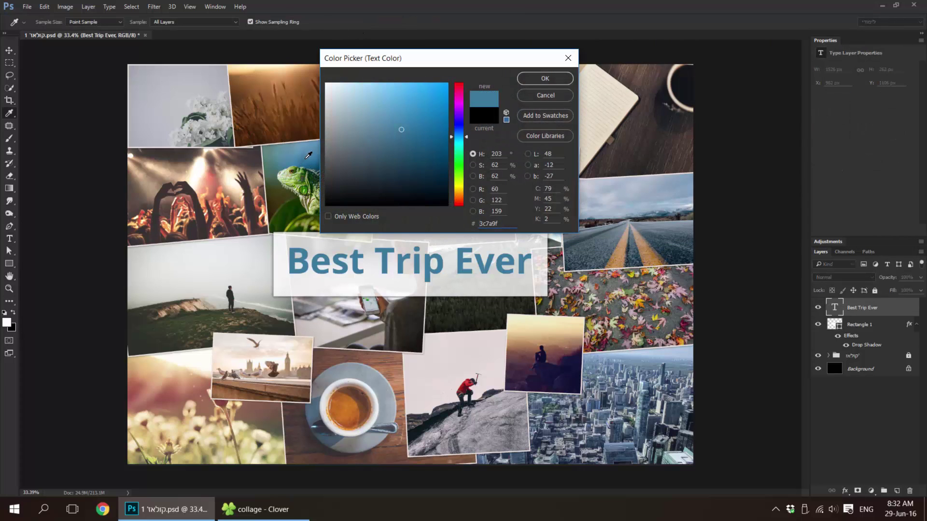
drag(303, 169, 311, 161)
click(544, 78)
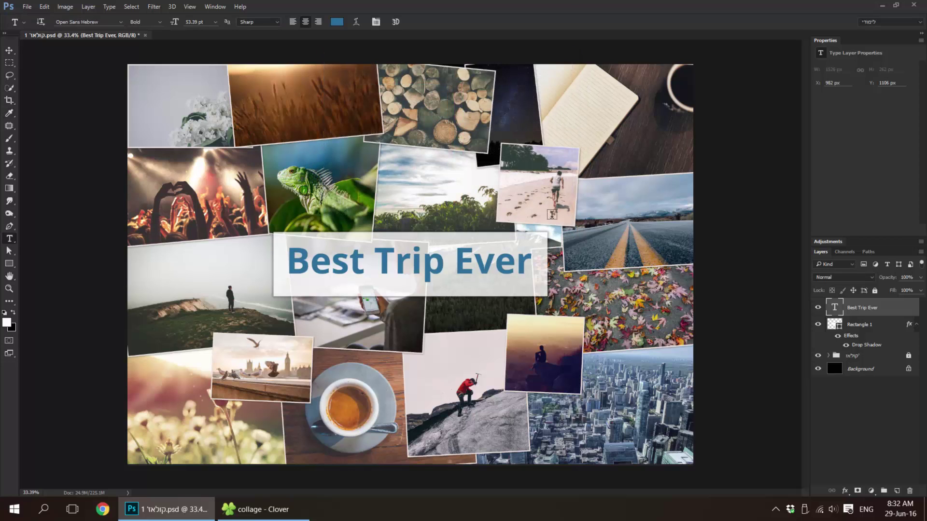
key(v)
scroll(427, 255, down, 1)
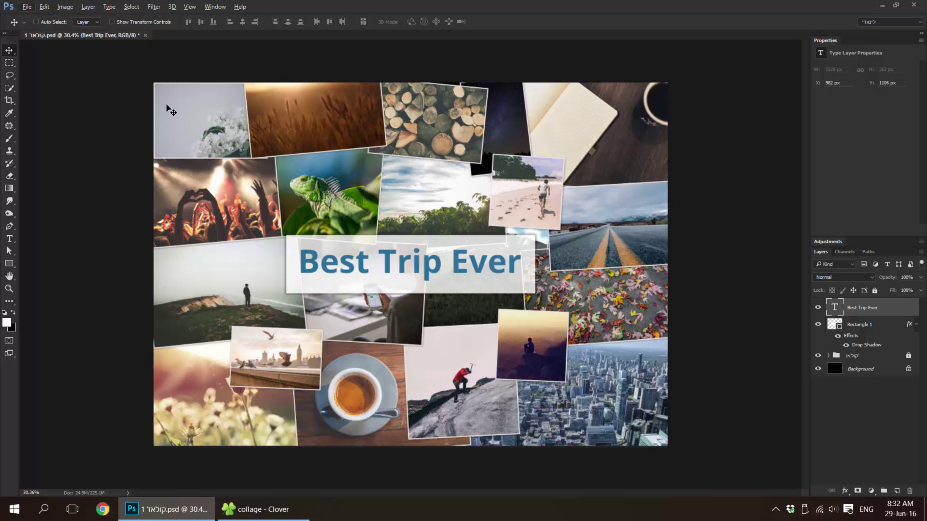
Save a copy as Photoshop PDF "קולאז' 1" on the Desktop without layers.
click(27, 7)
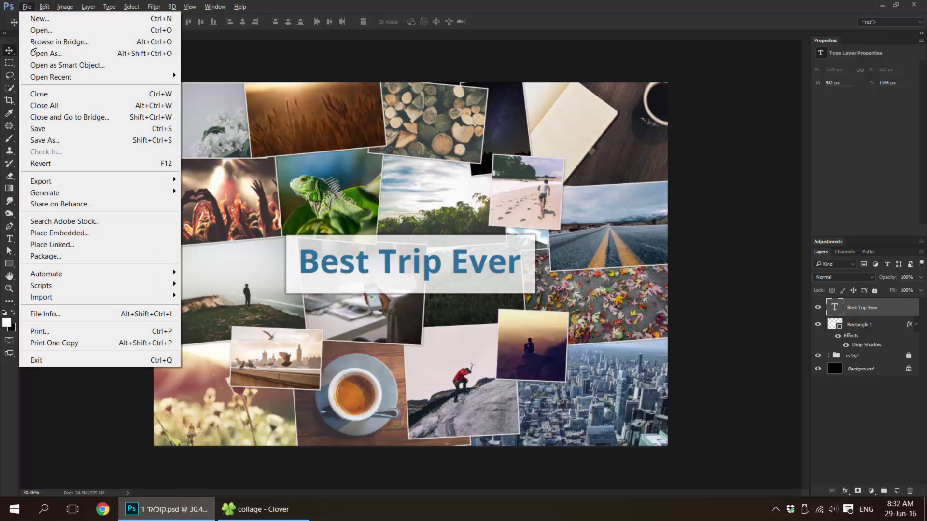
click(53, 140)
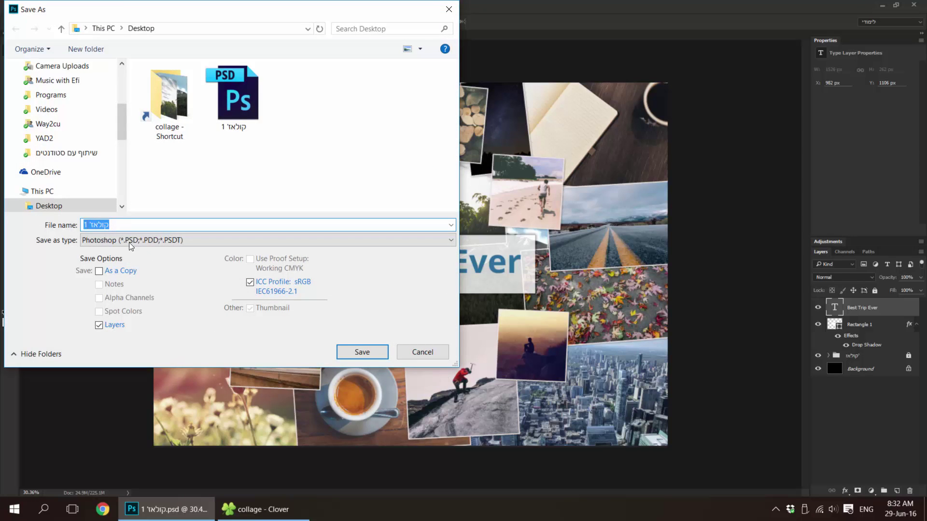
click(130, 241)
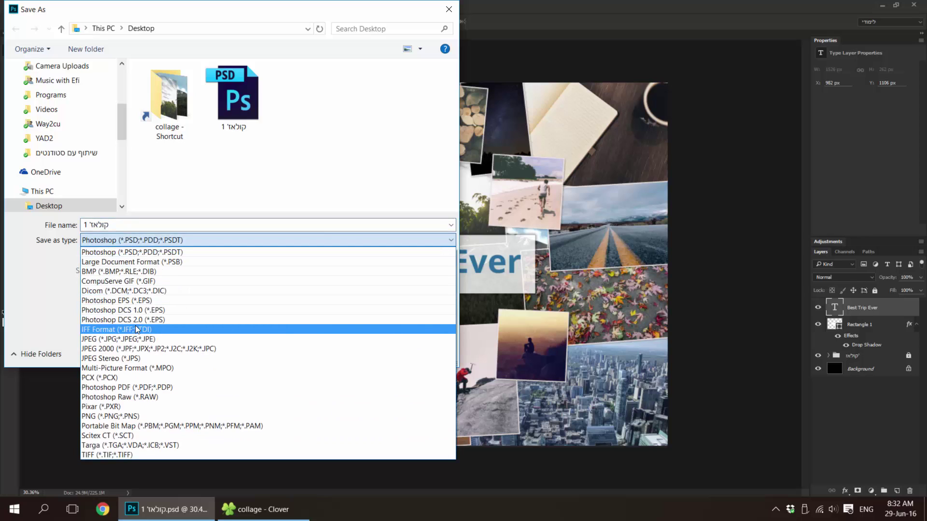
click(137, 387)
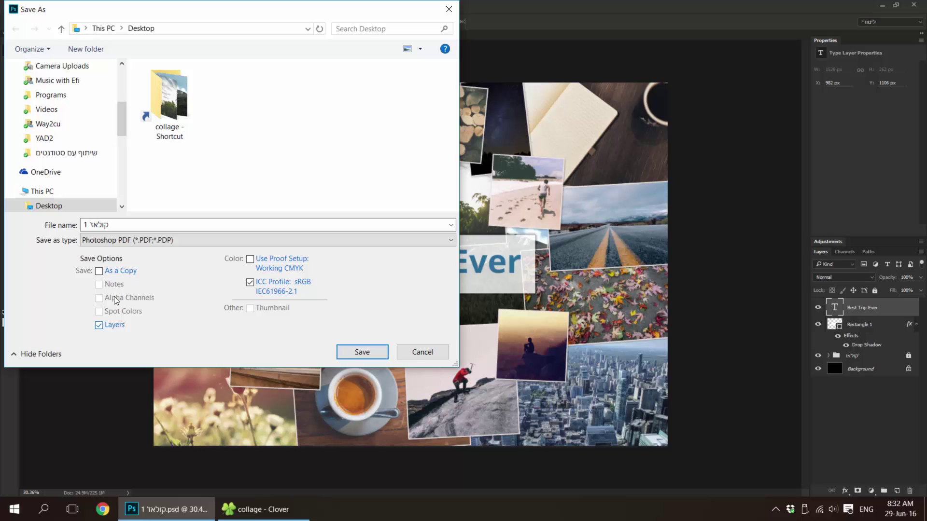
click(114, 325)
click(366, 353)
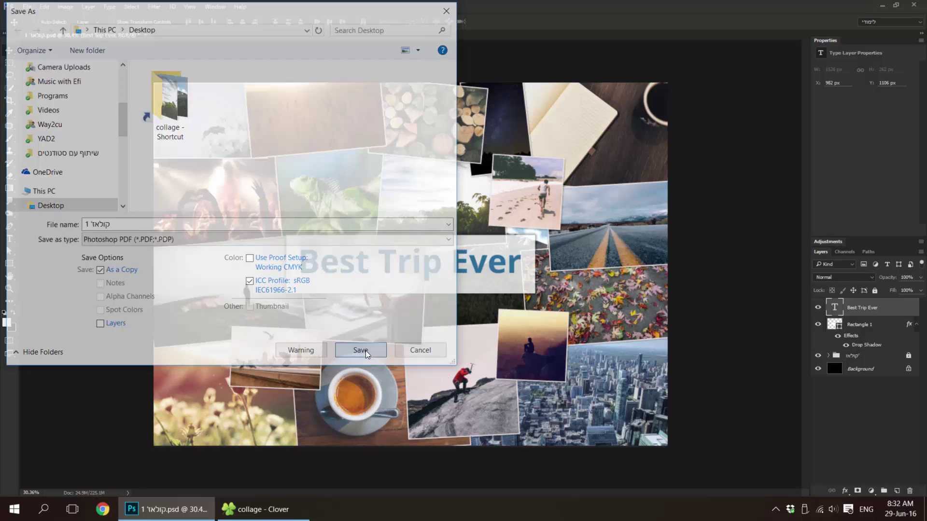
Export the PDF with the Press Quality preset, without preserving Photoshop editing capabilities.
click(369, 158)
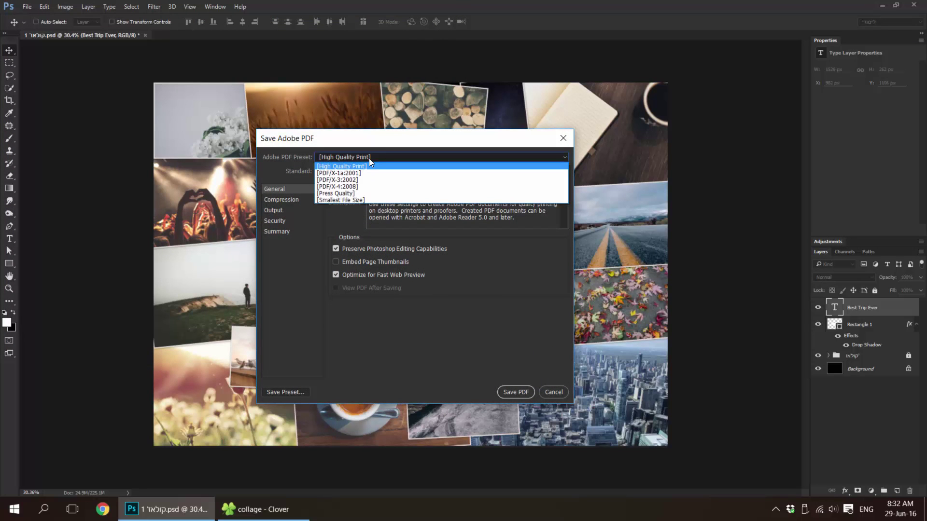
click(338, 194)
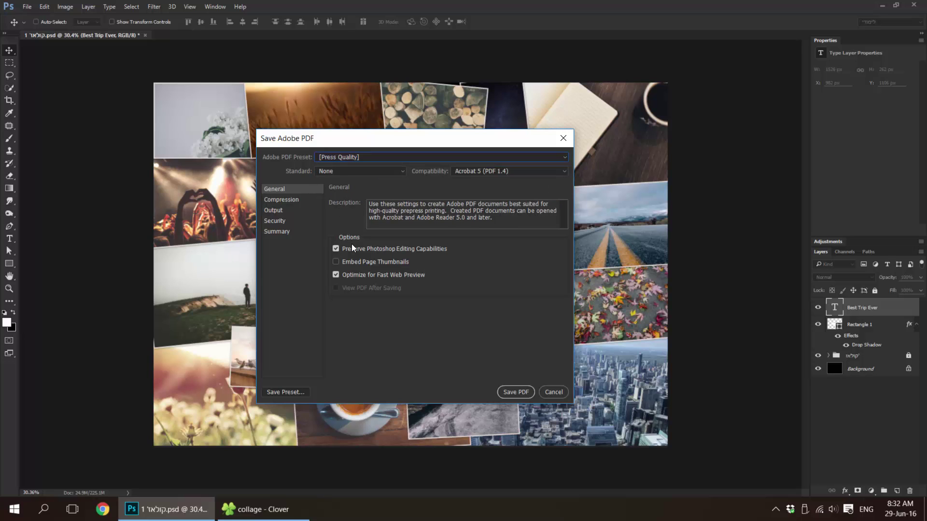
click(336, 248)
click(517, 393)
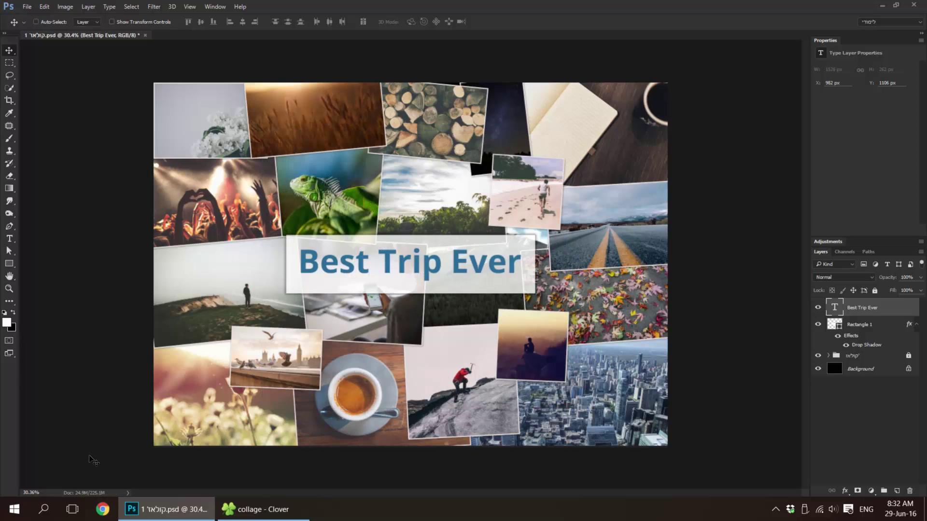
Open the exported collage PDF from the desktop in Adobe Acrobat Pro DC.
key(super+d)
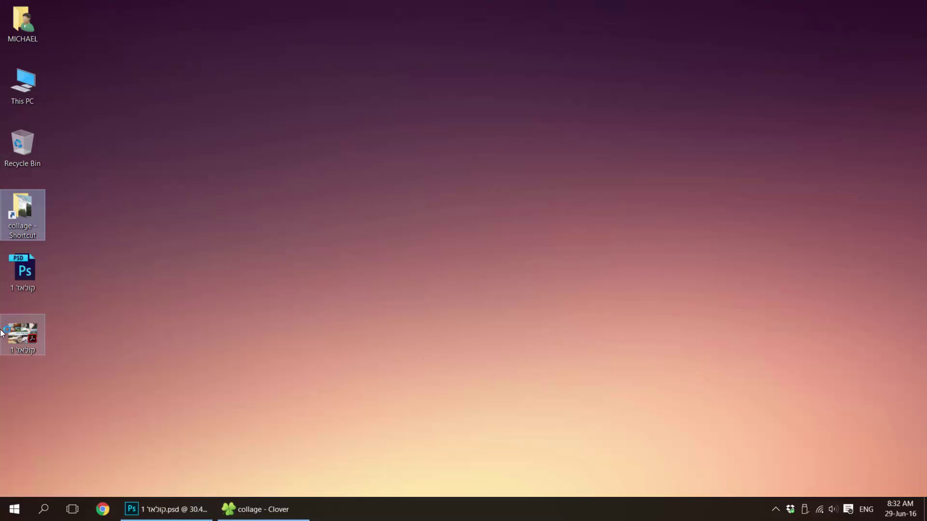
click(17, 330)
double_click(27, 332)
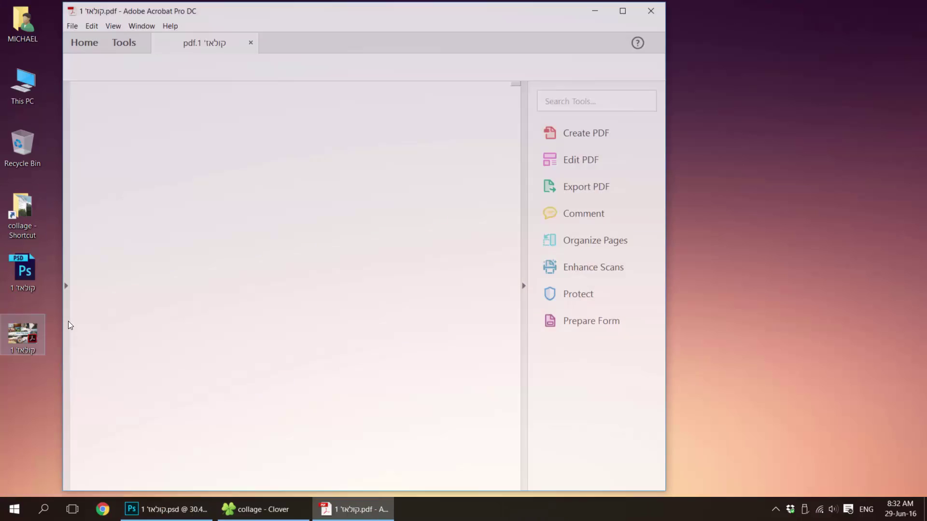
click(526, 287)
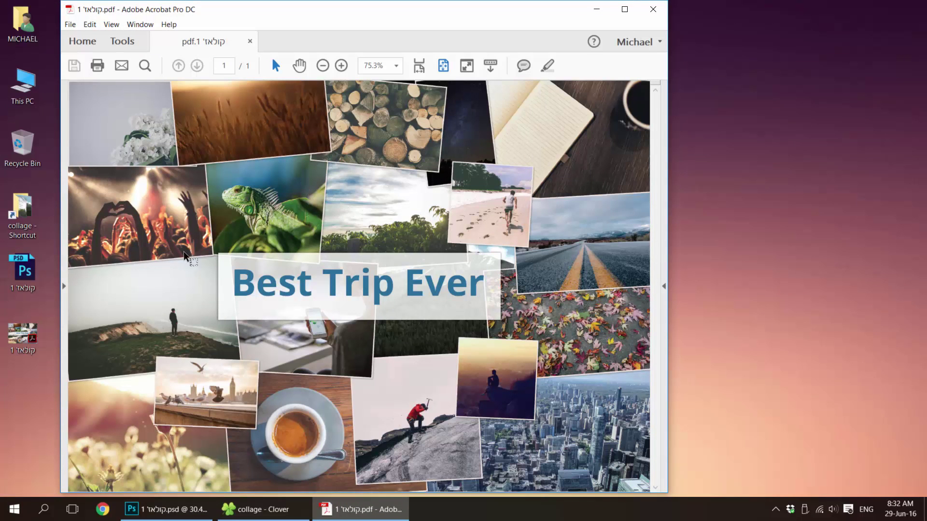
Check the PDF's file properties, confirming its 15.7 MB size.
right_click(34, 333)
click(43, 317)
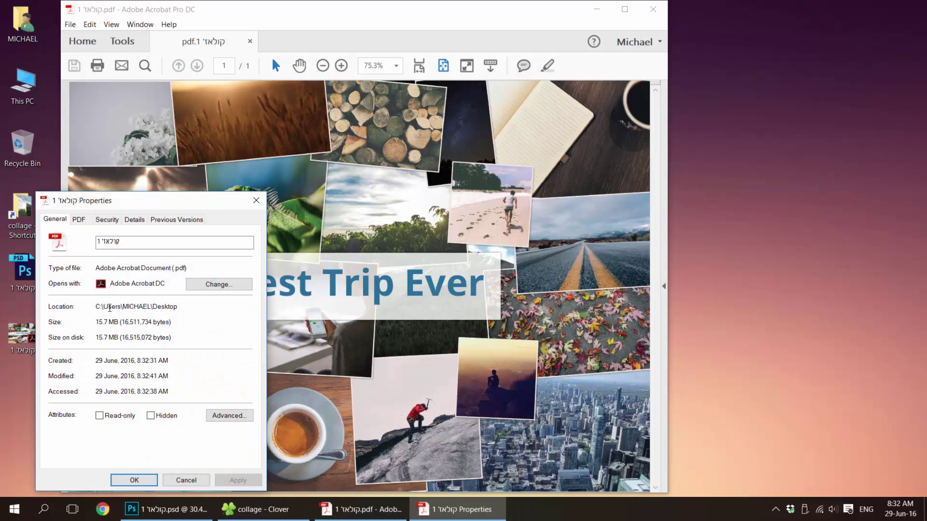
double_click(110, 322)
drag(124, 201, 149, 145)
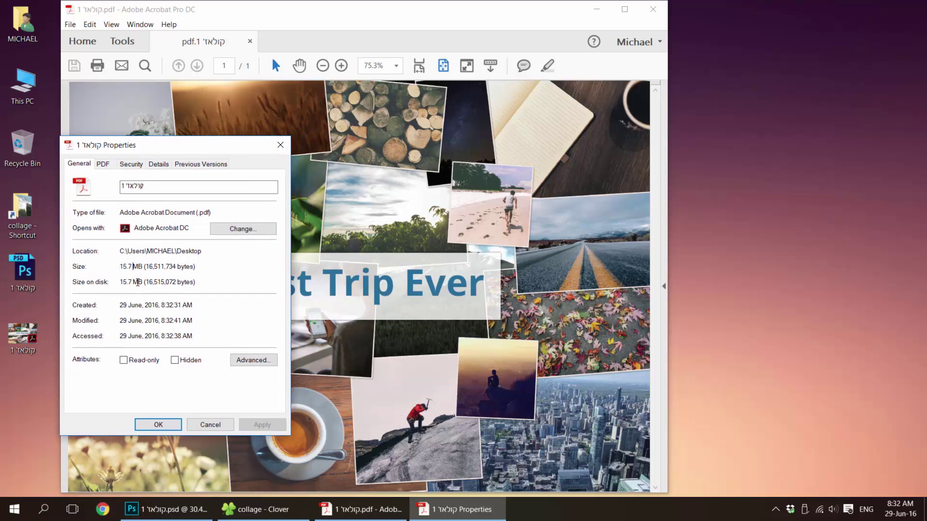
drag(139, 282, 126, 283)
Close the Properties window and Acrobat, bringing Photoshop back to the front.
click(172, 423)
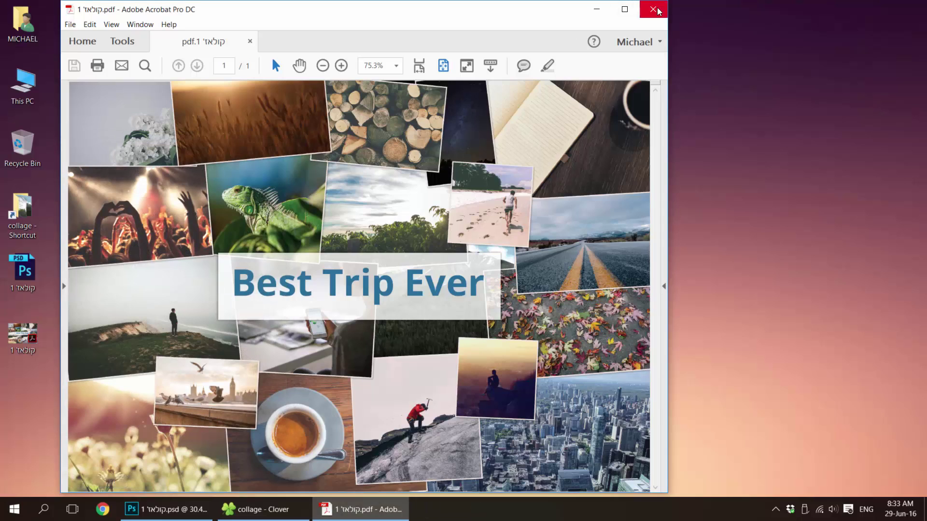
click(653, 9)
click(184, 509)
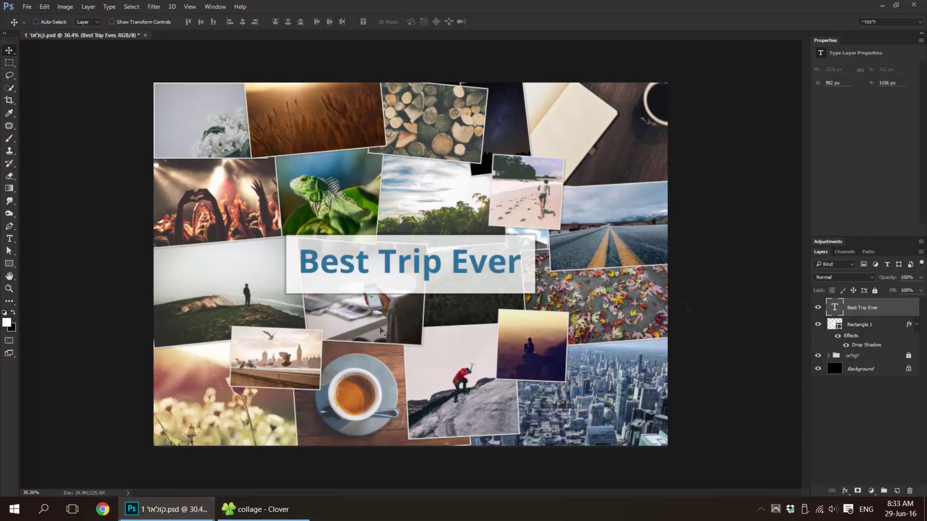
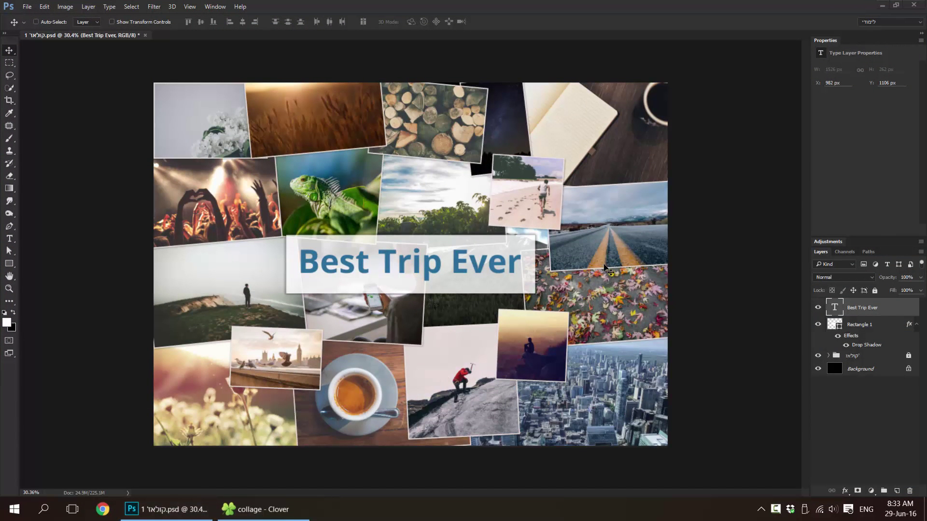
Delete the Best Trip Ever title text and its Rectangle 1 banner.
double_click(827, 41)
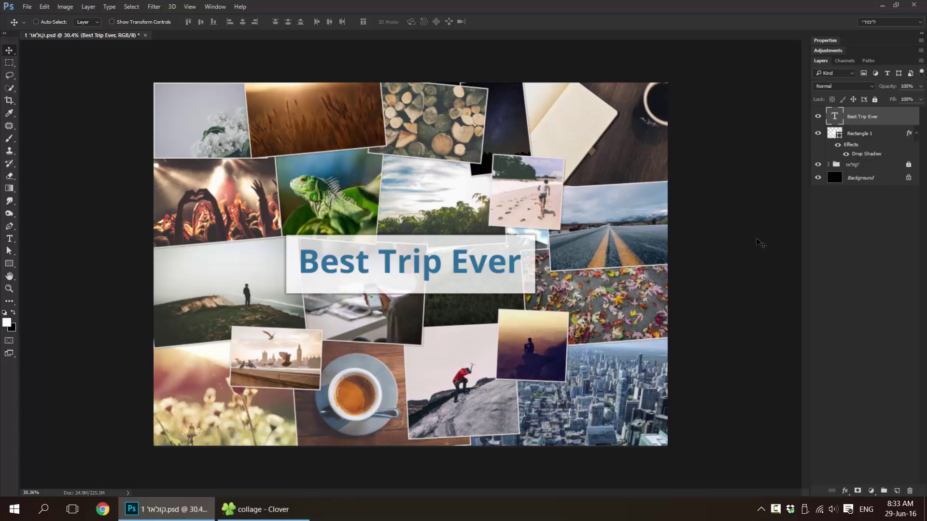
click(864, 135)
key(Delete)
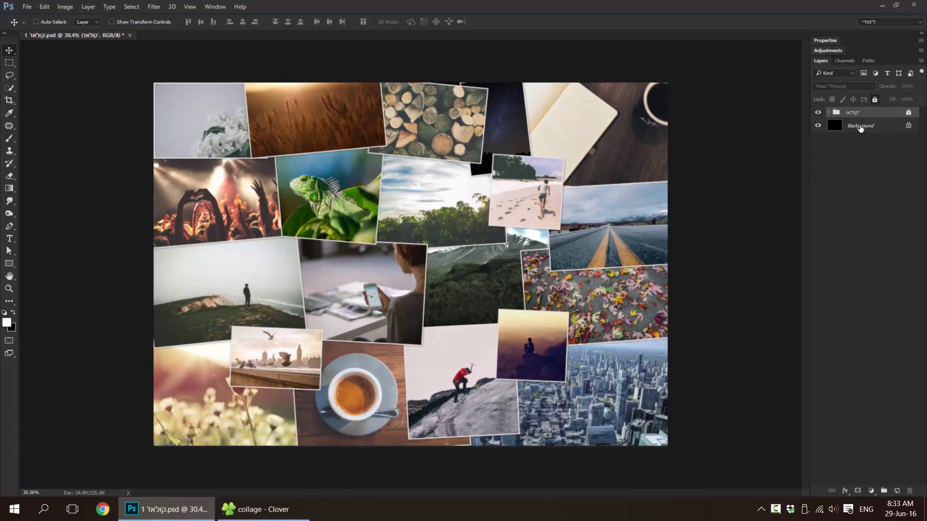
Unlock and ungroup the photo folder, then clear the photos' drop-shadow layer styles.
click(875, 99)
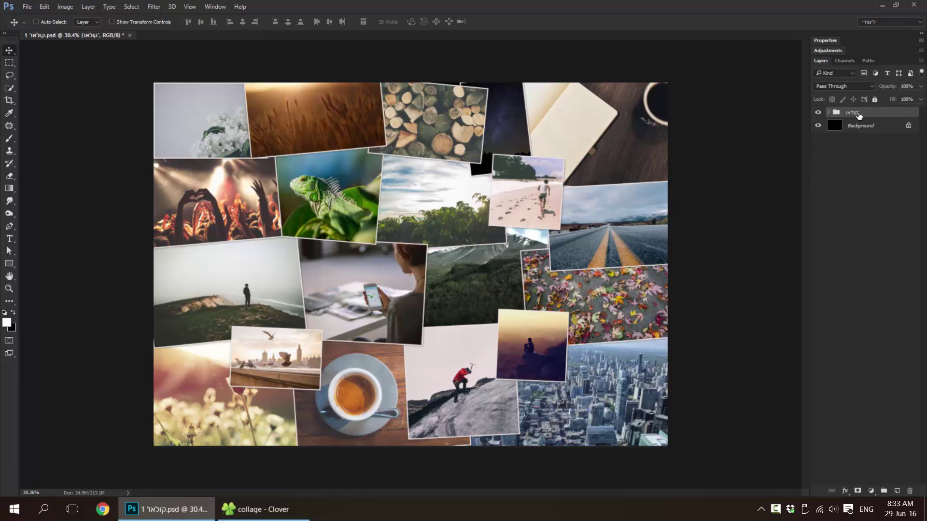
key(ctrl)
key(ctrl+shift+g)
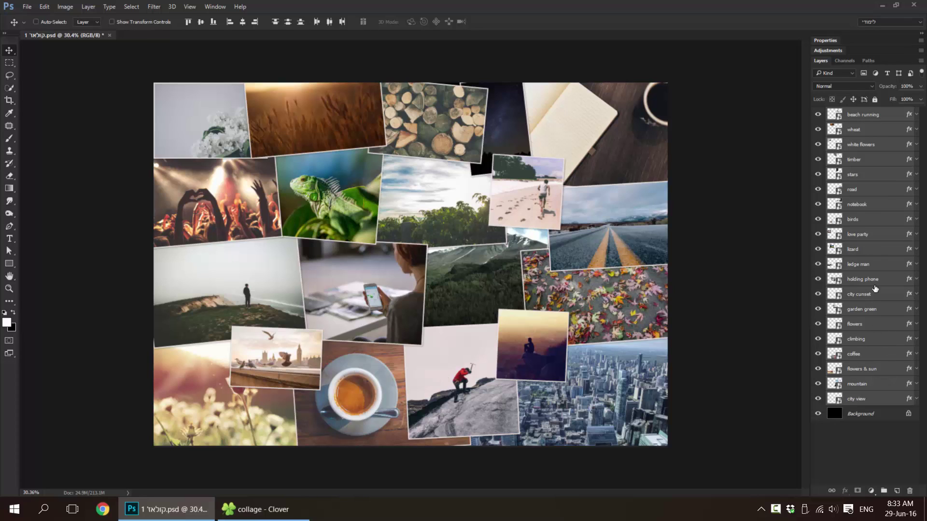
right_click(868, 268)
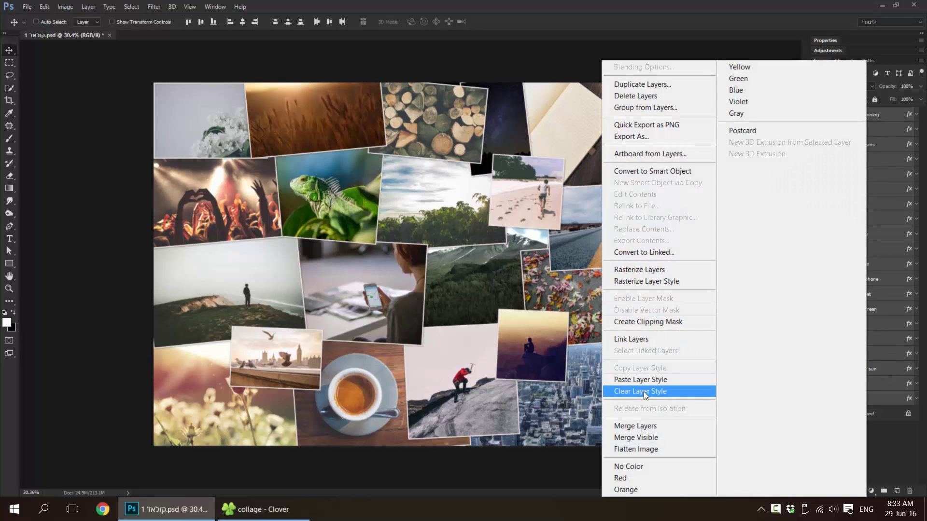
click(658, 392)
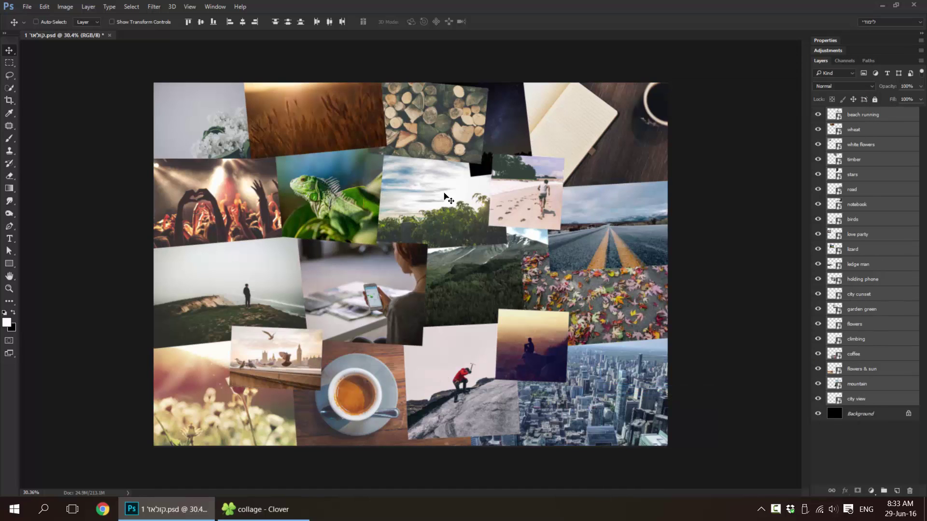
Save a new copy of the borderless collage under the file name קולאז' 2.psd.
key(ctrl+shift+s)
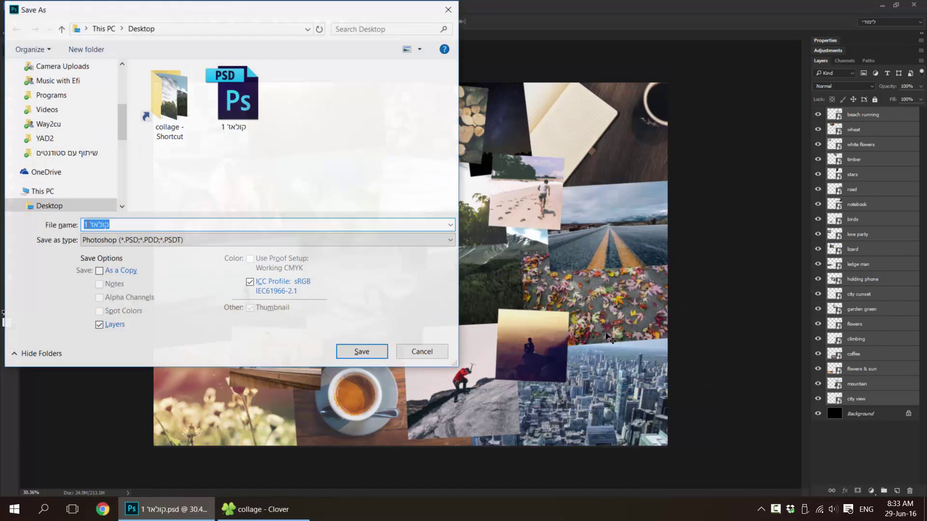
key(ctrl+shift)
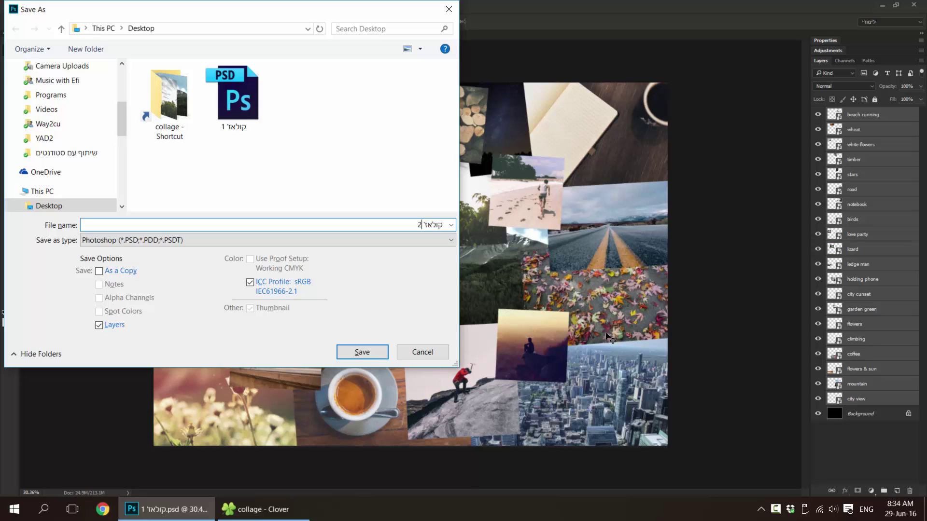
key(Return)
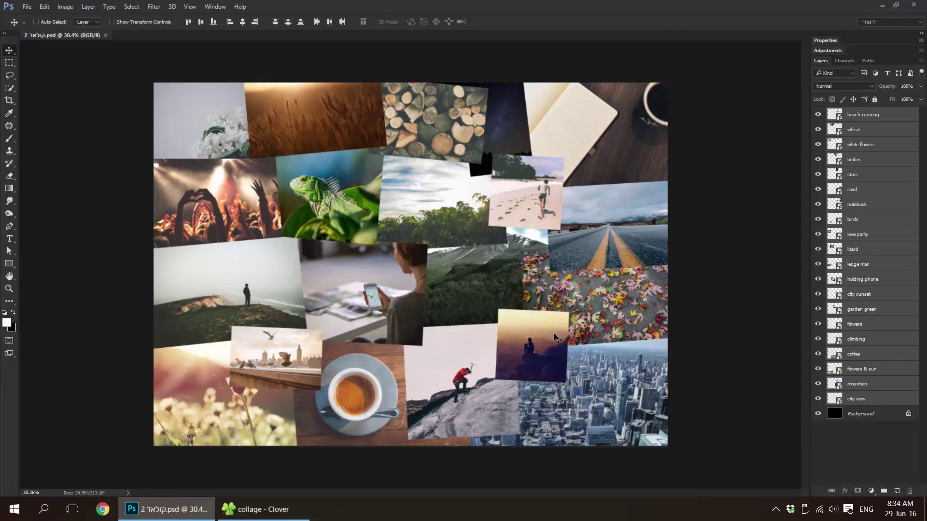
Hide all photos except city view, then show mountain, flowers & sun and coffee again.
click(872, 118)
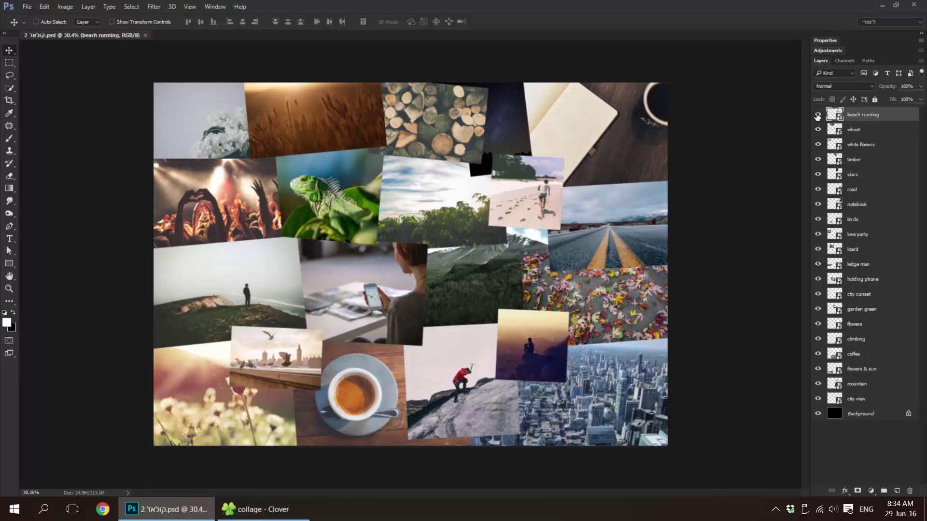
click(817, 385)
click(864, 400)
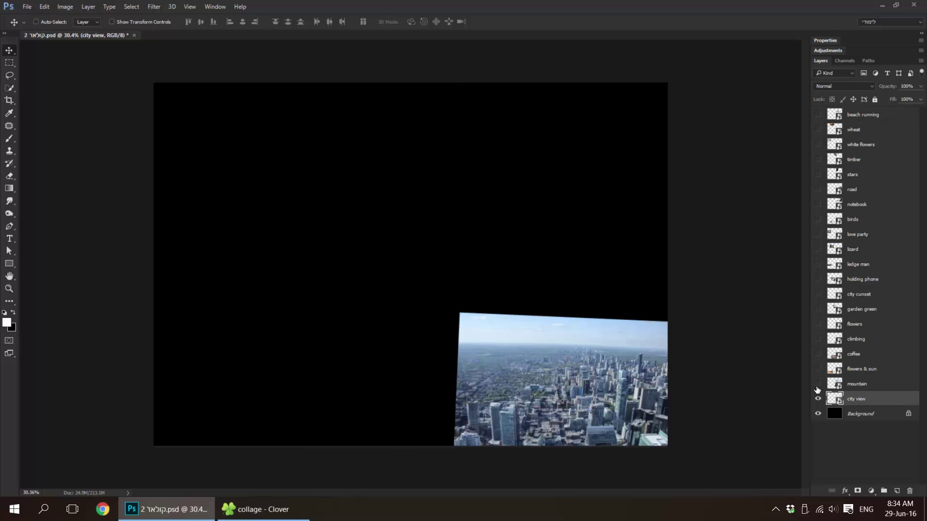
click(817, 383)
click(860, 383)
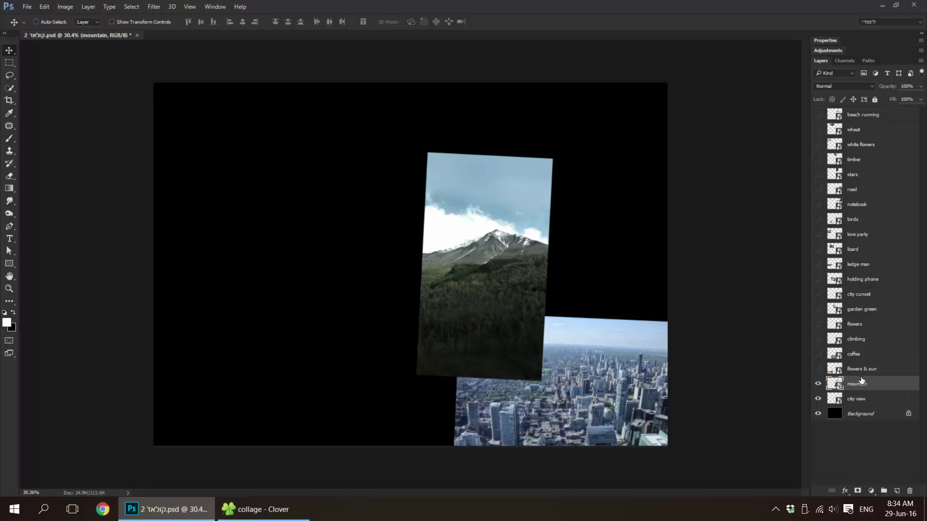
click(817, 369)
click(818, 369)
Restack the coffee layer directly above flowers & sun, keeping both visible.
drag(869, 357, 886, 374)
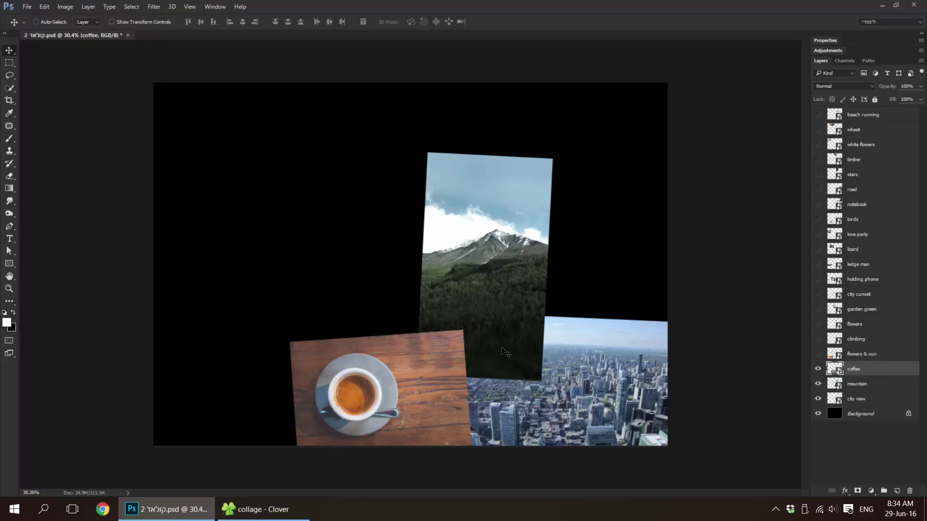
click(818, 355)
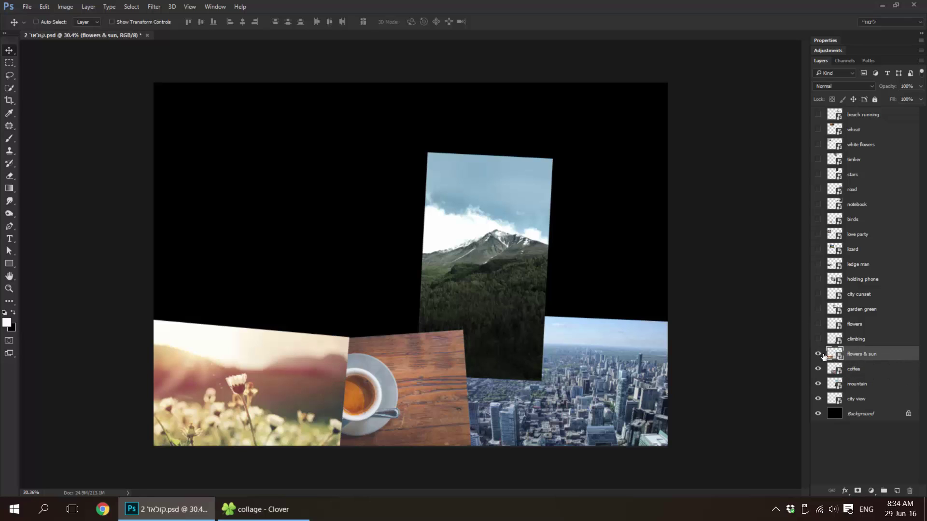
drag(845, 370, 860, 351)
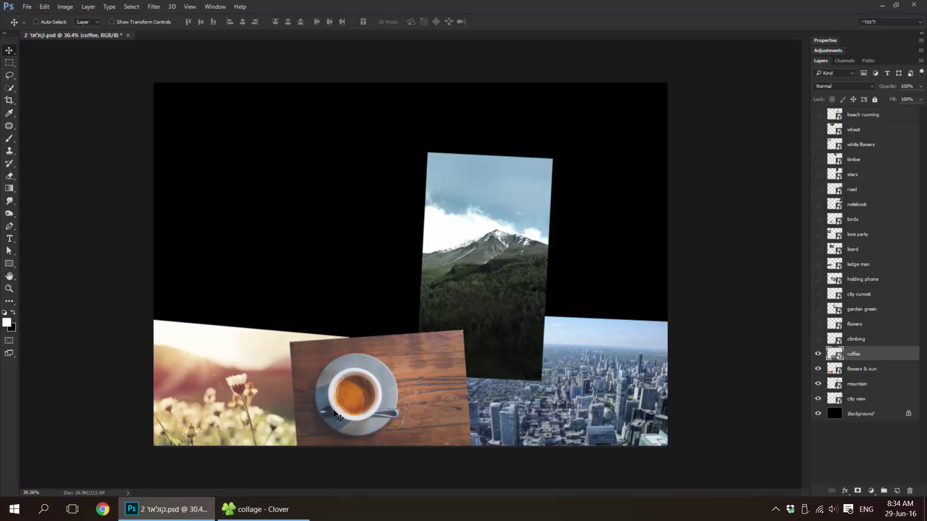
scroll(326, 405, up, 2)
scroll(311, 398, up, 2)
Mask the coffee photo and fade its left side into flowers & sun with a black-to-white gradient.
scroll(387, 381, up, 3)
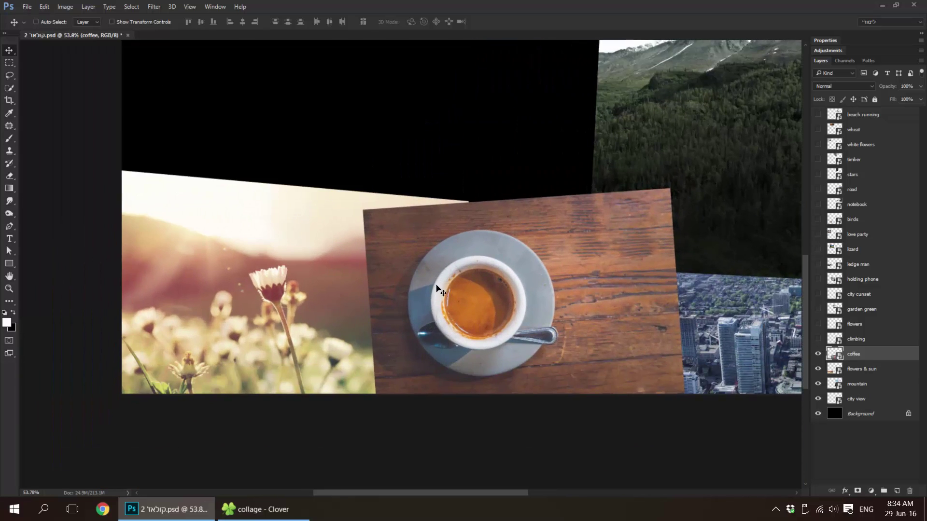
scroll(441, 362, up, 3)
click(858, 490)
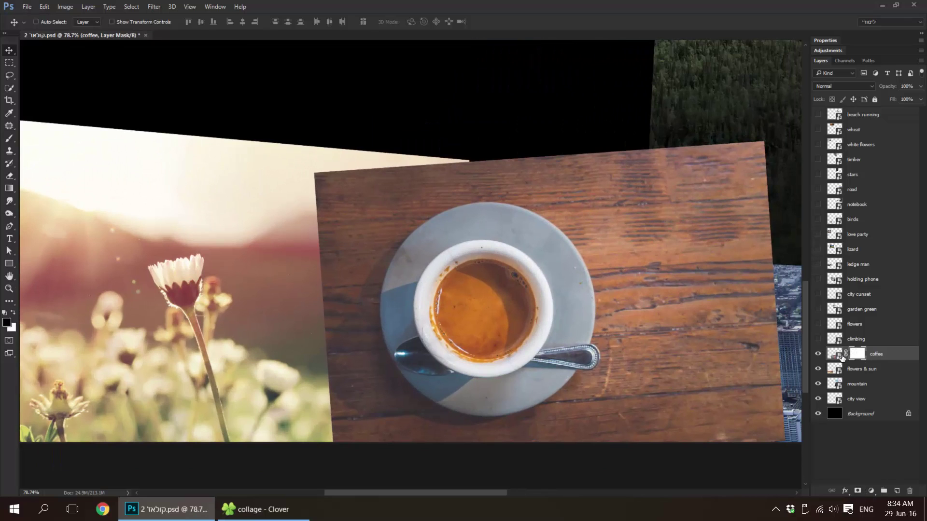
drag(364, 241, 378, 242)
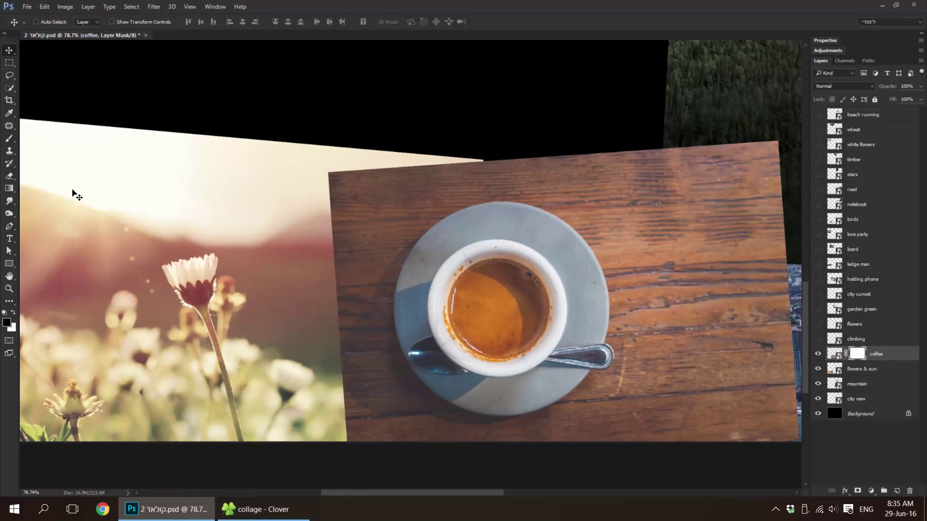
click(10, 189)
click(42, 189)
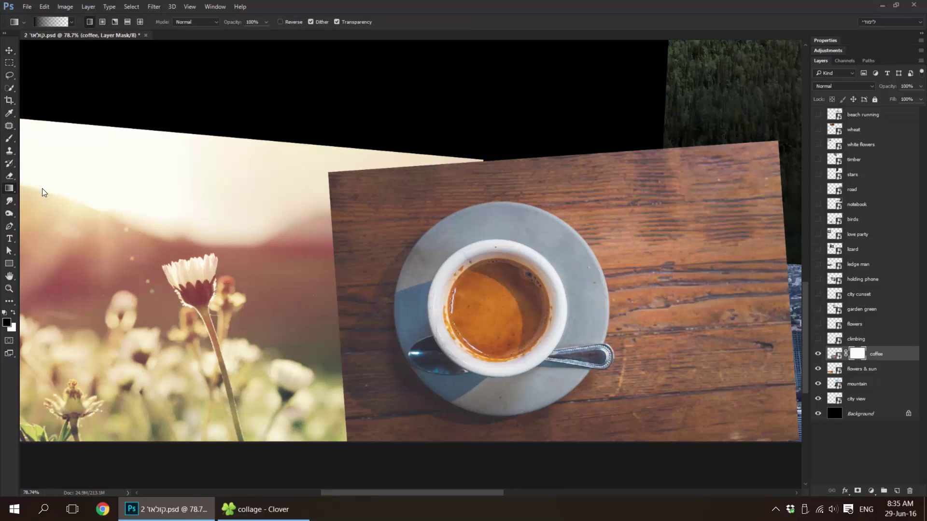
right_click(298, 285)
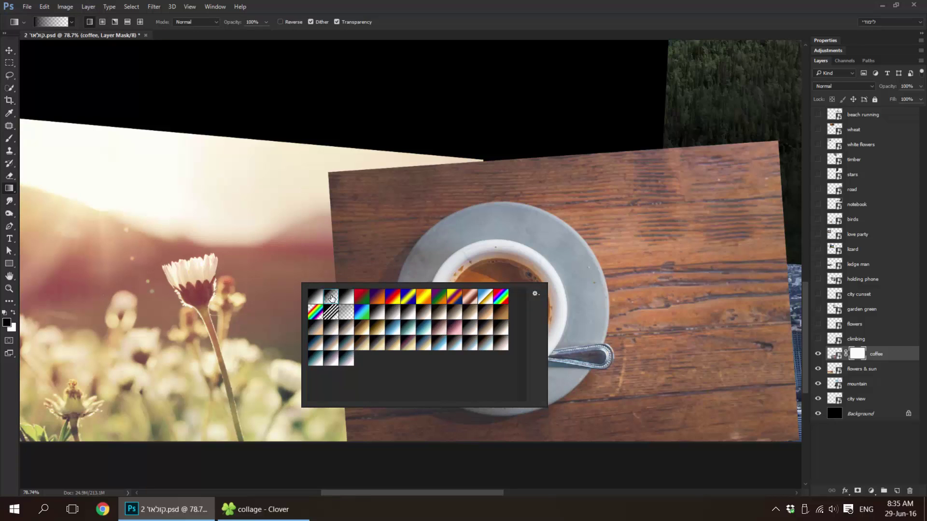
double_click(335, 295)
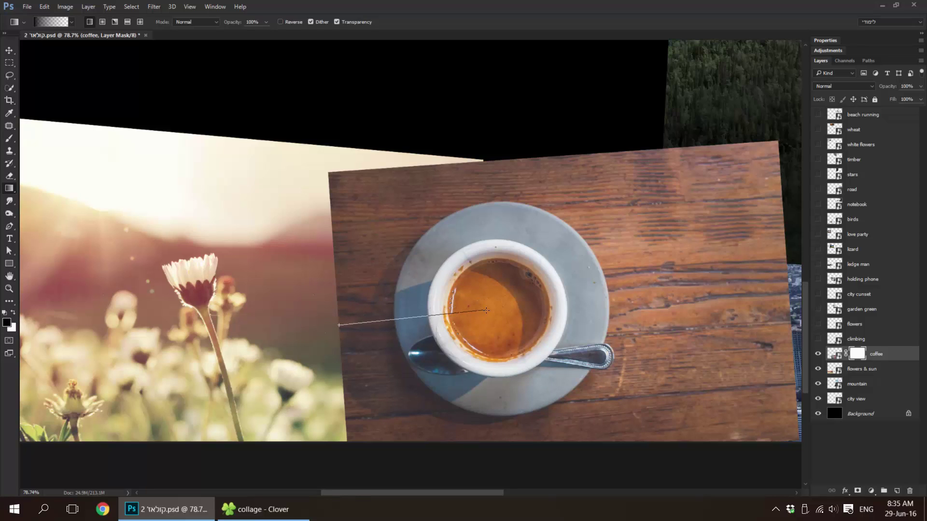
drag(485, 314, 461, 310)
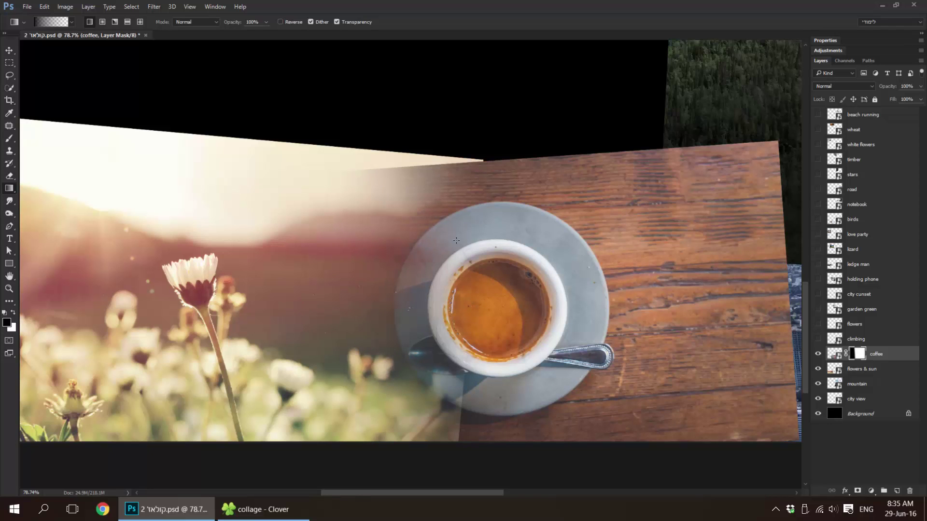
Shift the coffee photo to the left with the Move Tool.
key(v)
scroll(511, 294, down, 2)
mouse_move(538, 304)
mouse_down()
mouse_move(525, 303)
mouse_move(568, 306)
mouse_up()
drag(513, 338, 482, 335)
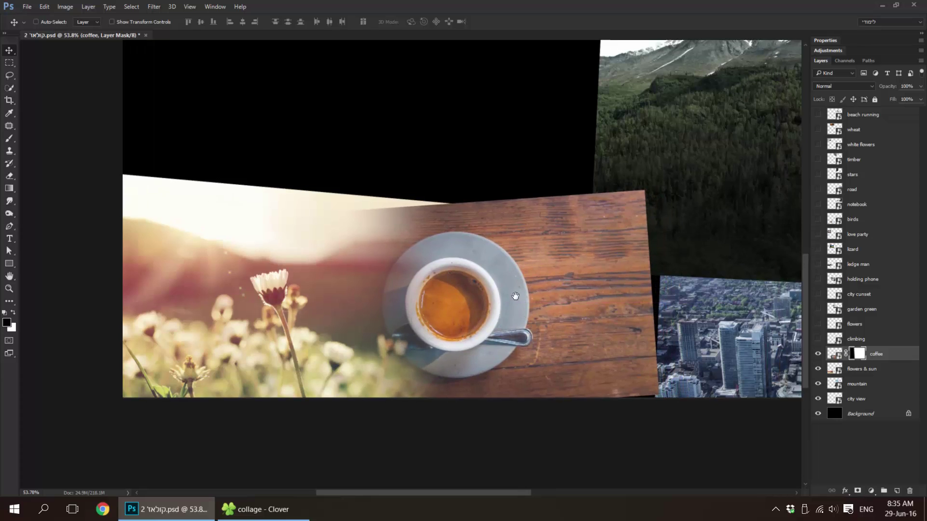
scroll(531, 309, down, 2)
scroll(509, 291, down, 1)
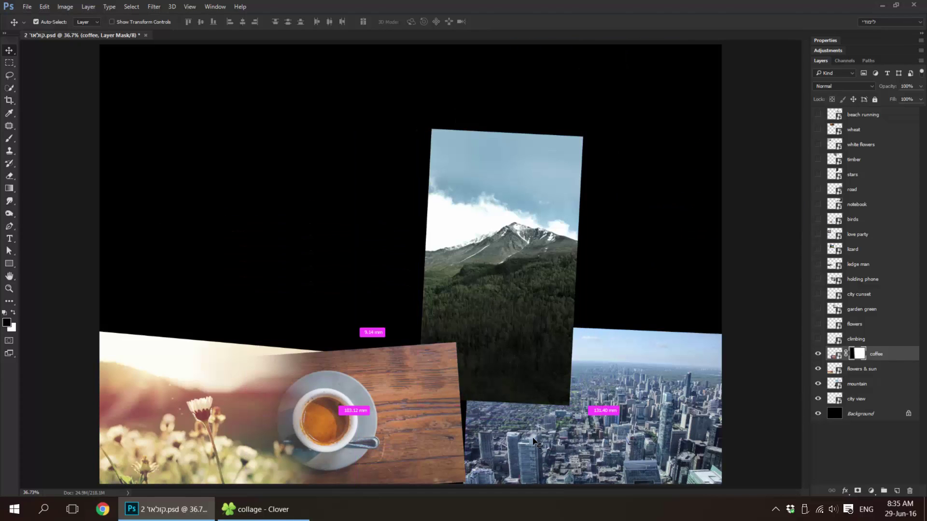
Resize and reposition the city view photo using free transform.
click(628, 410)
key(ctrl+t)
drag(461, 321, 453, 311)
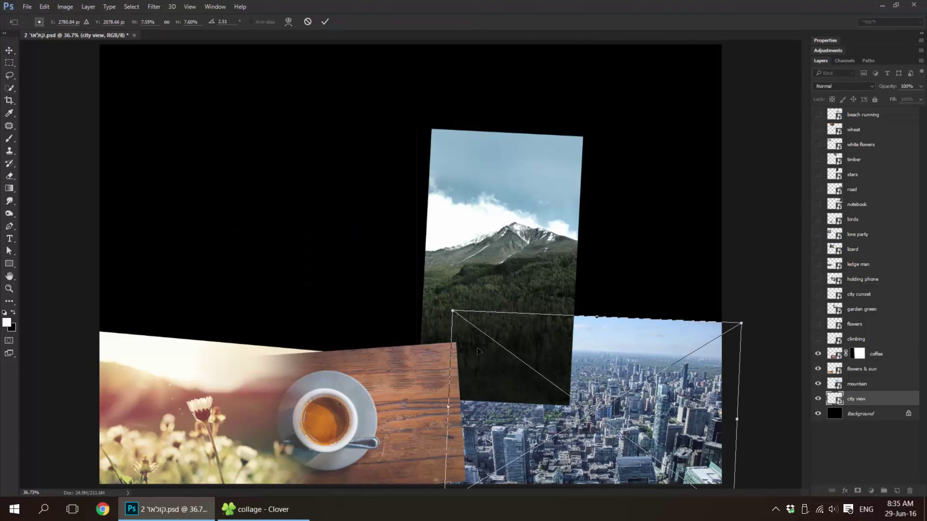
key(Return)
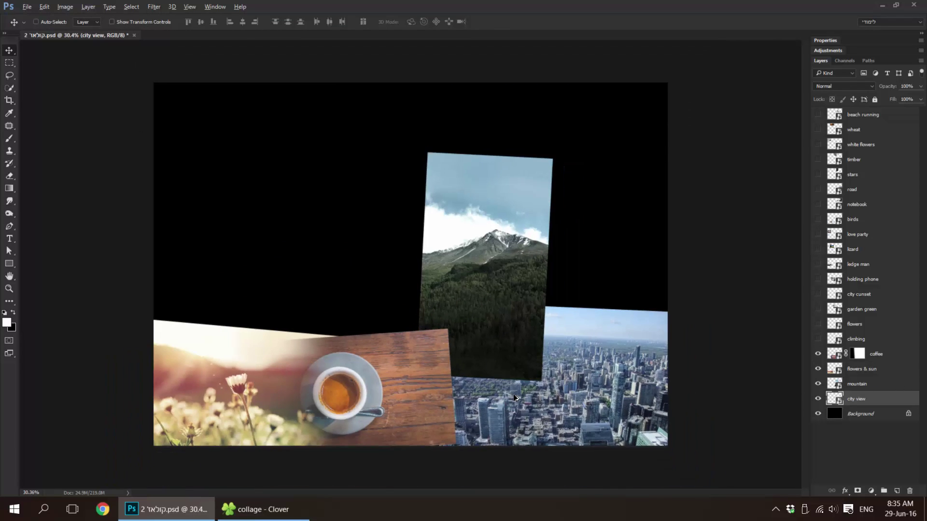
scroll(516, 397, up, 2)
key(ctrl+t)
drag(599, 348, 598, 348)
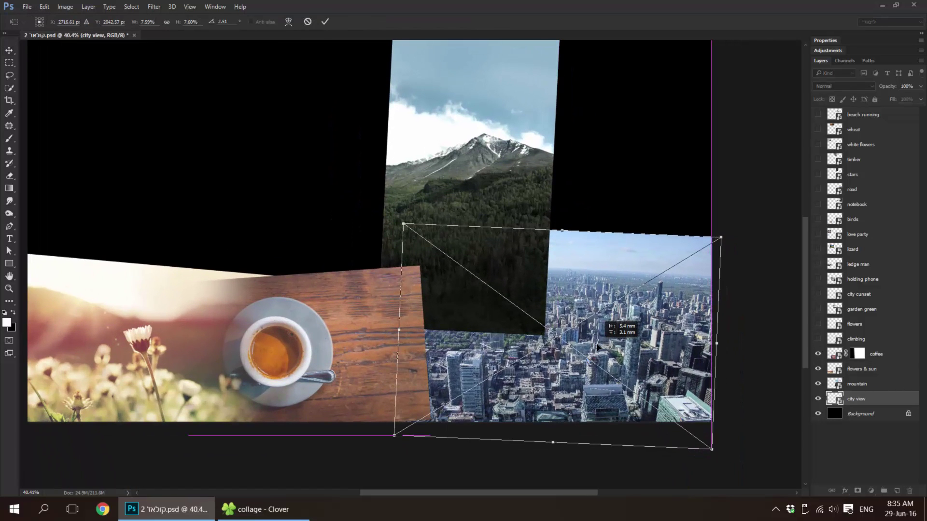
key(Return)
scroll(517, 347, left, 1)
scroll(517, 347, left, 1)
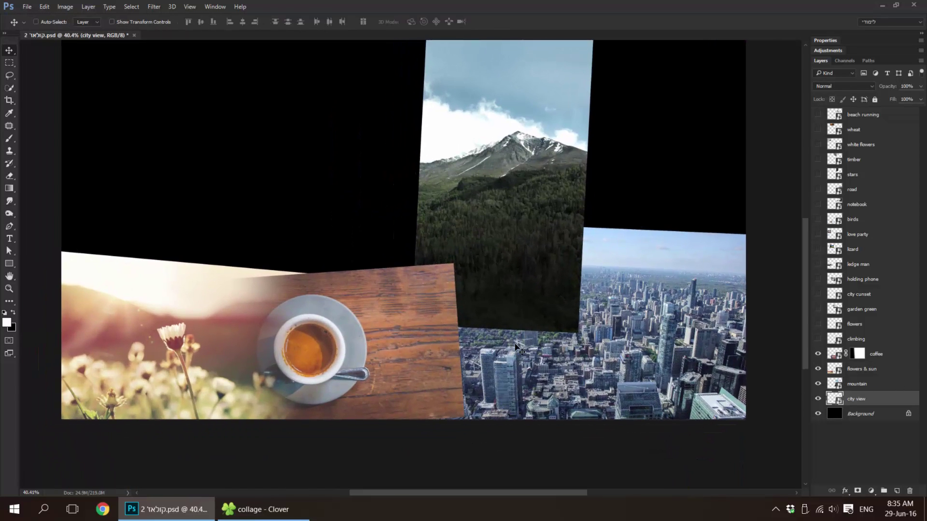
Mask the coffee photo and gradient-fade its right edge into the city.
ctrl+click(451, 341)
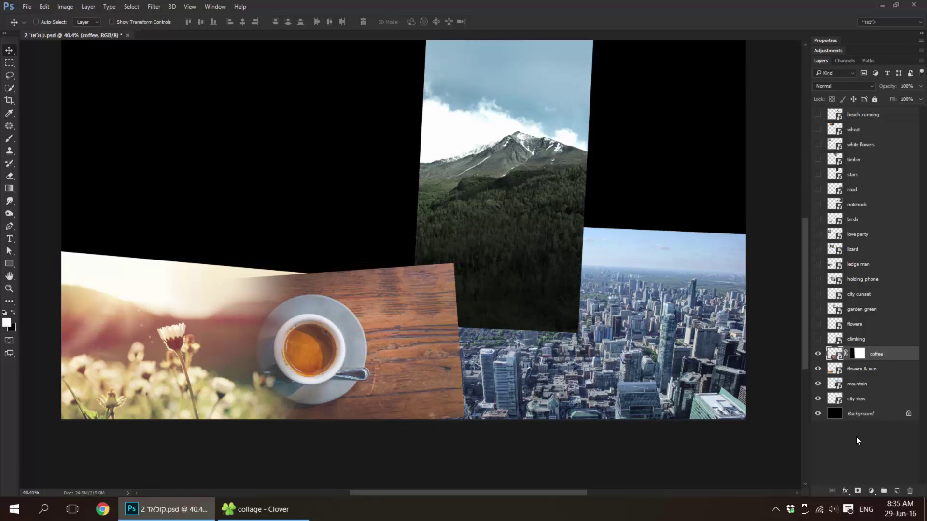
click(856, 354)
scroll(372, 332, up, 3)
key(g)
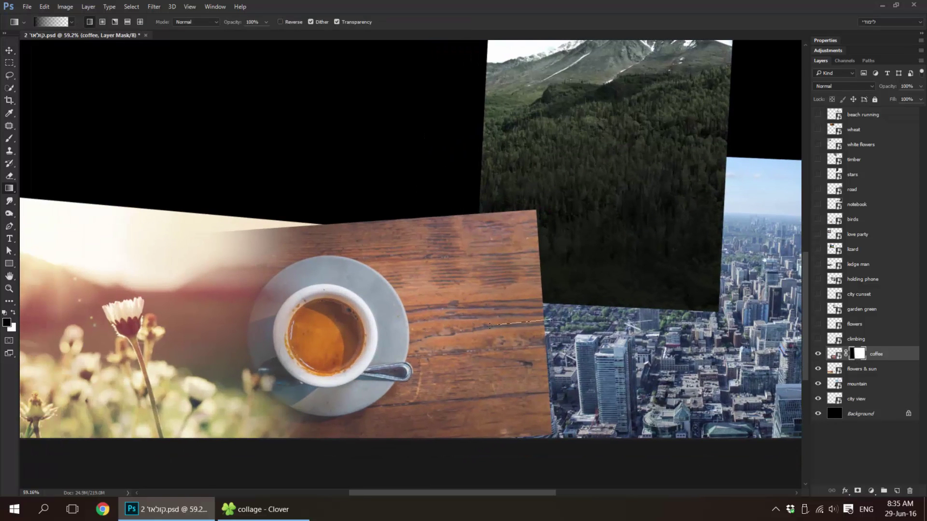
mouse_move(550, 319)
mouse_down()
mouse_move(489, 326)
mouse_move(498, 328)
mouse_up()
Scale the coffee photo up slightly and apply the transform.
key(ctrl+t)
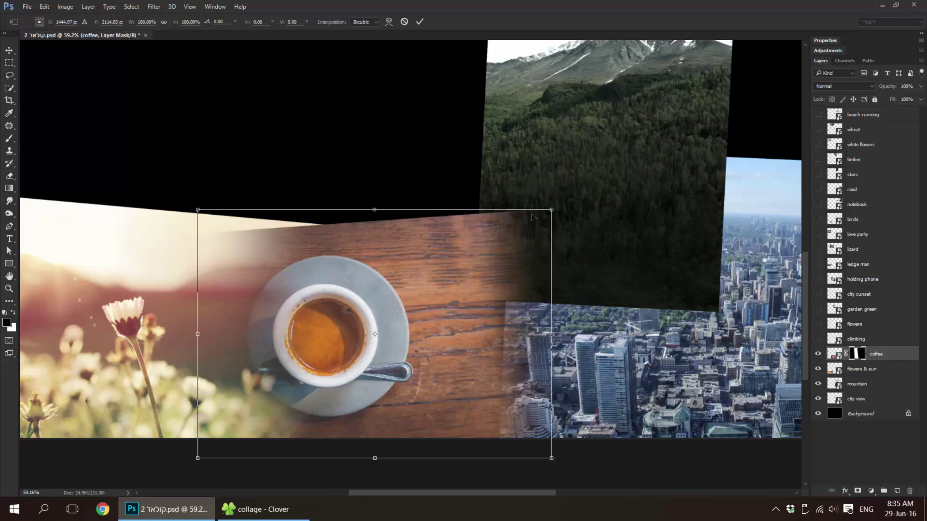
drag(552, 209, 579, 186)
key(Return)
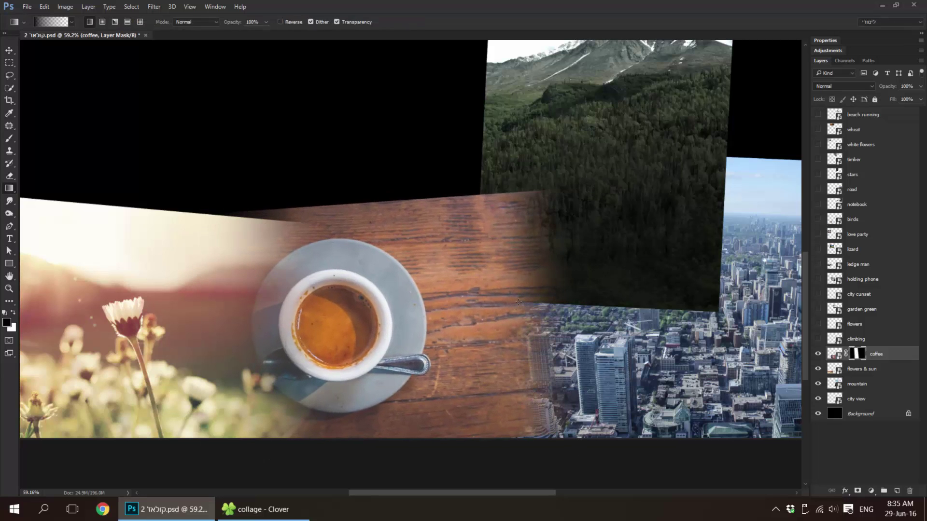
scroll(575, 275, down, 2)
drag(574, 275, 508, 308)
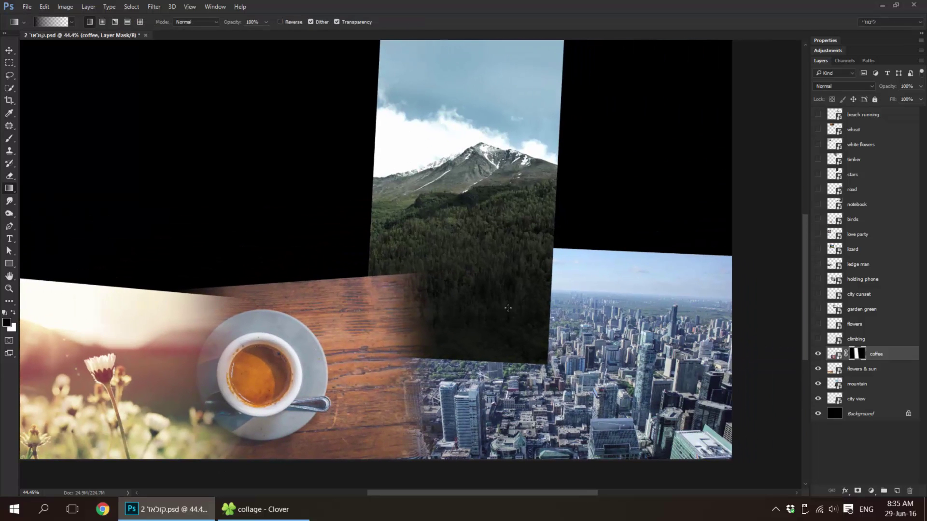
key(v)
click(857, 384)
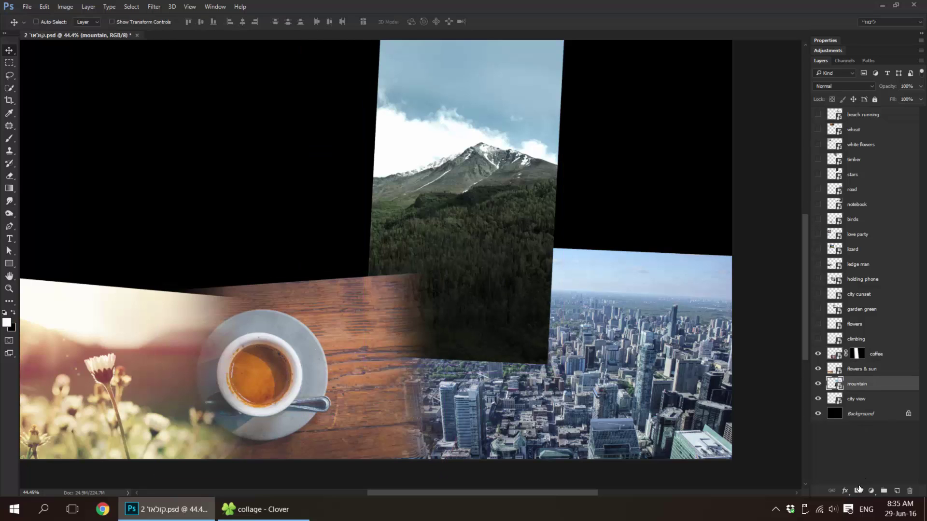
Set up a large soft brush for painting the mountain photo's mask.
drag(520, 293, 501, 303)
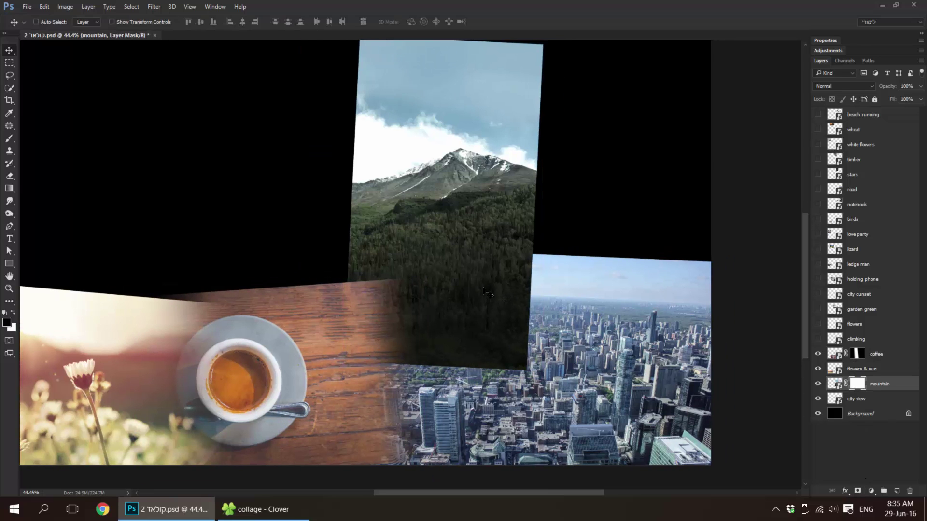
click(10, 140)
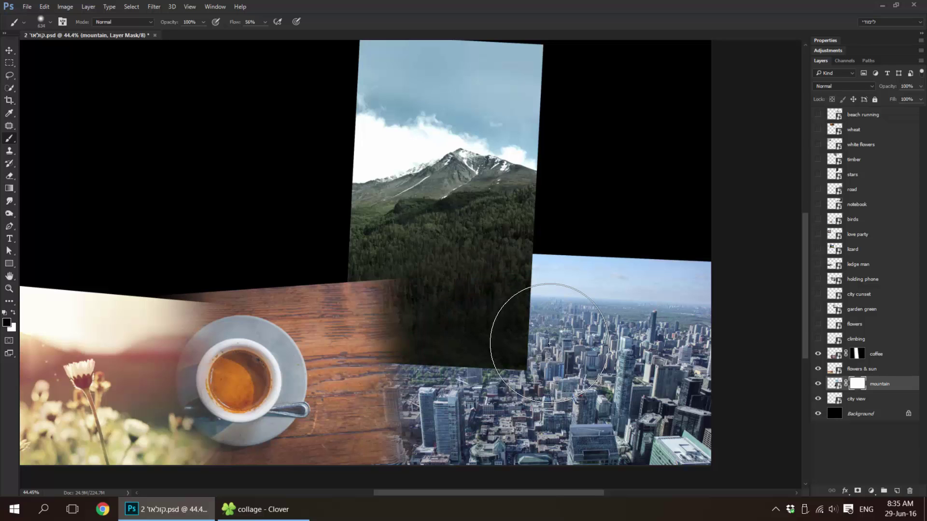
right_click(555, 307)
double_click(586, 373)
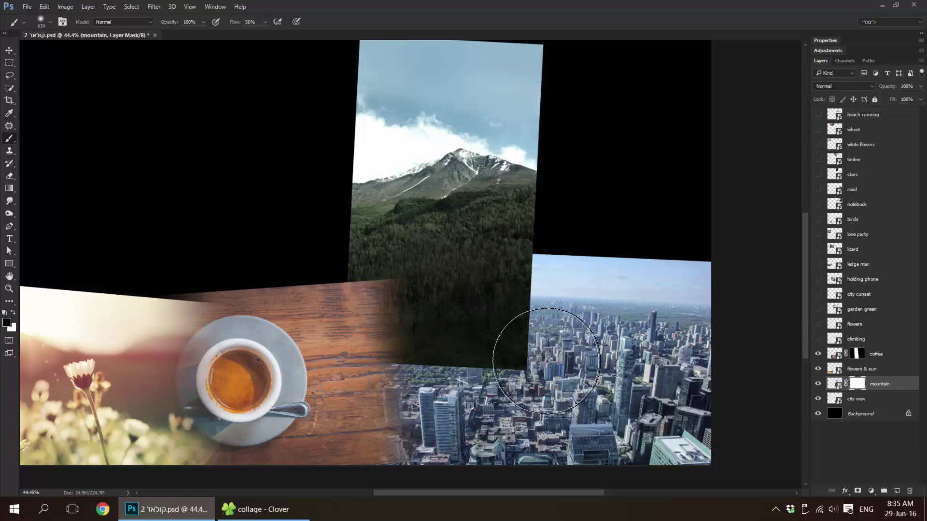
key(bracketright)
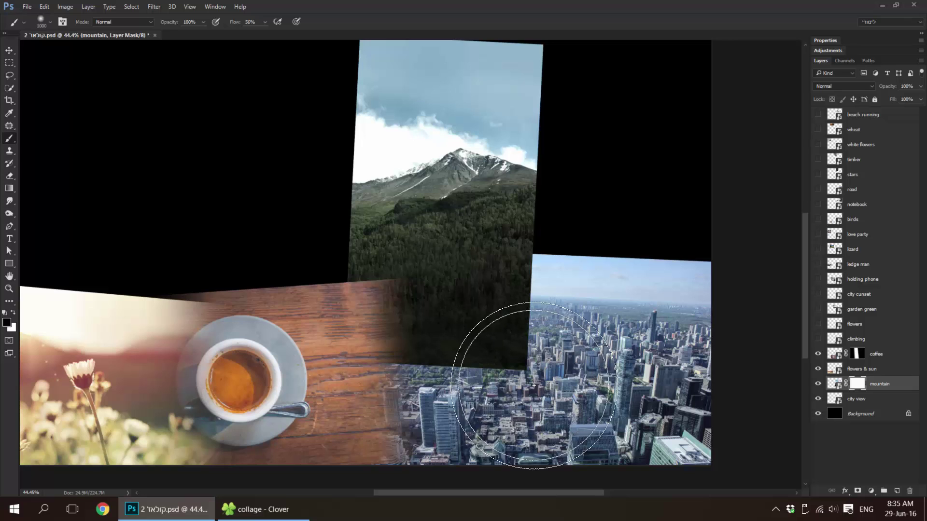
key(bracketright)
key(bracketright)
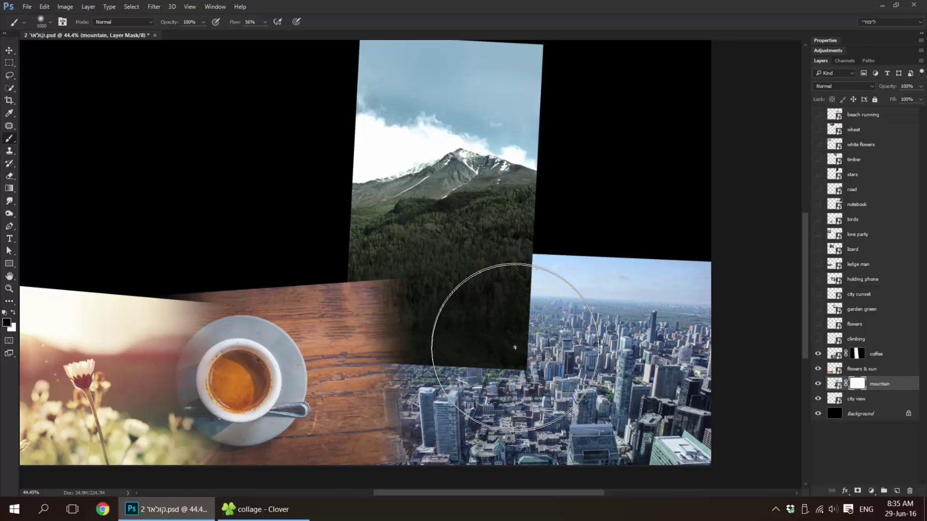
key(bracketleft)
Paint black along the mountain's bottom to blend into the city, then restore some forest in white.
mouse_move(540, 403)
mouse_down()
mouse_move(476, 424)
mouse_move(459, 414)
mouse_move(434, 424)
mouse_move(434, 414)
mouse_move(494, 399)
mouse_move(476, 372)
mouse_move(447, 367)
mouse_up()
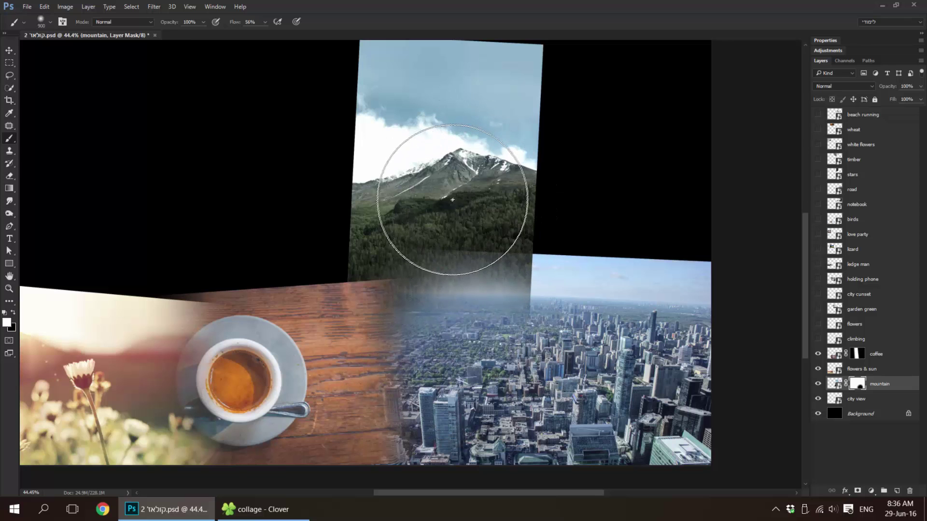
key(x)
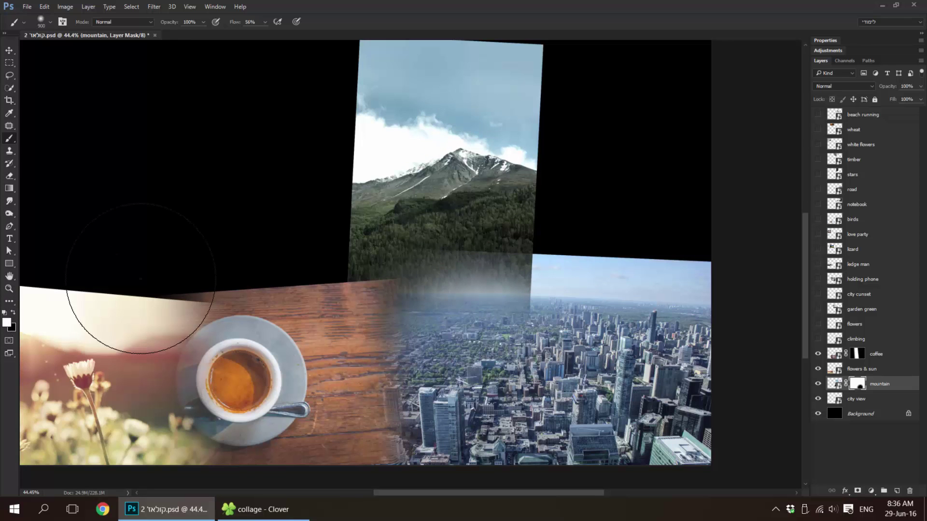
drag(425, 156, 376, 186)
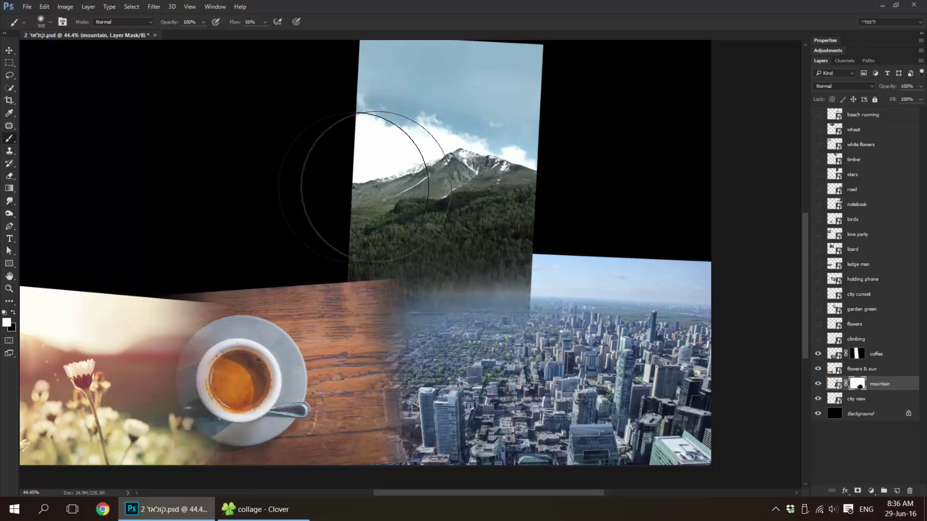
scroll(405, 208, down, 2)
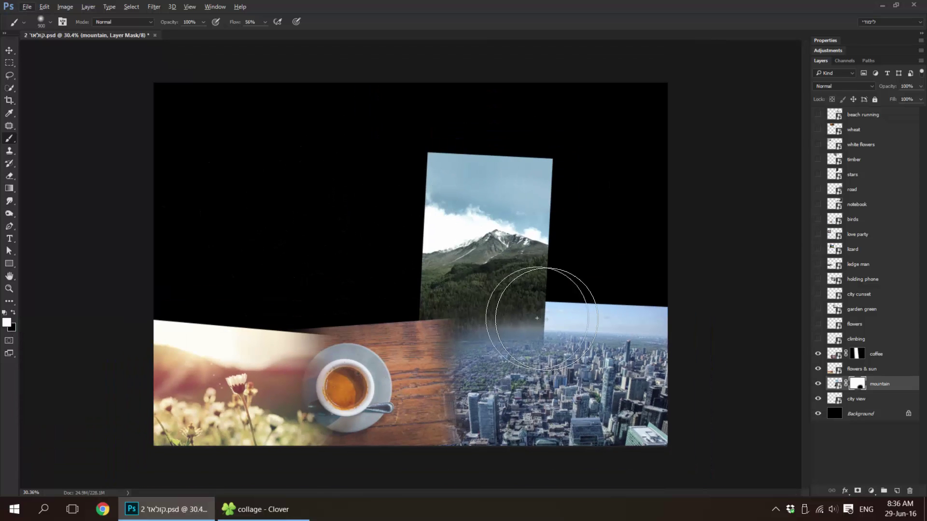
Mask the climbing photo and brush-fade its edges into the surrounding forest.
key(v)
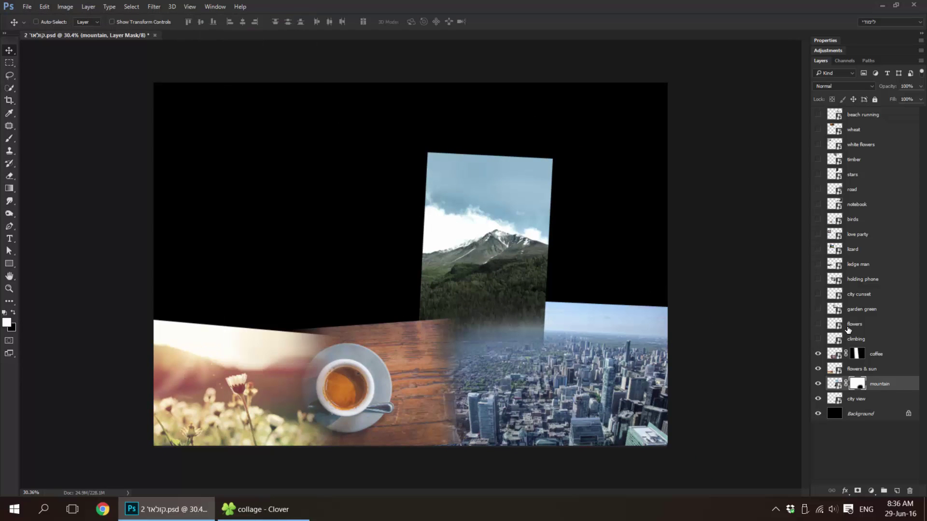
click(862, 342)
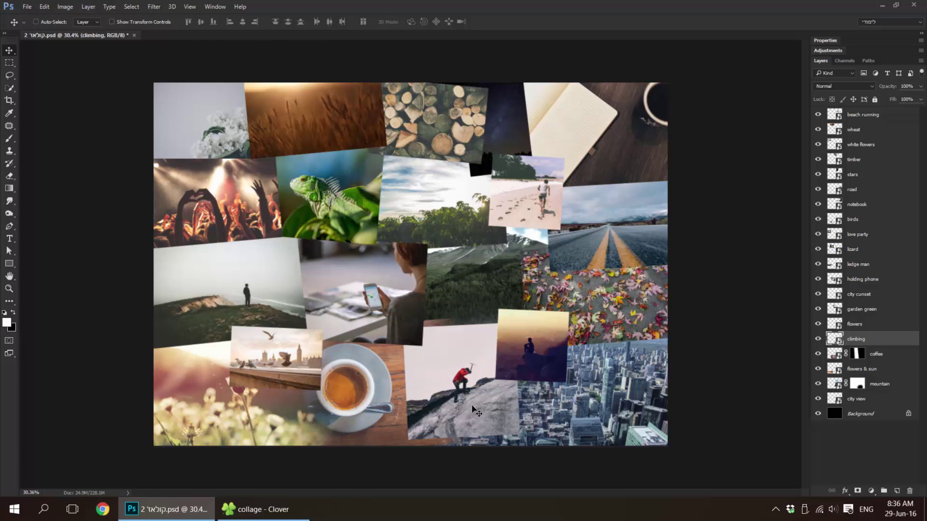
click(858, 491)
scroll(466, 337, up, 4)
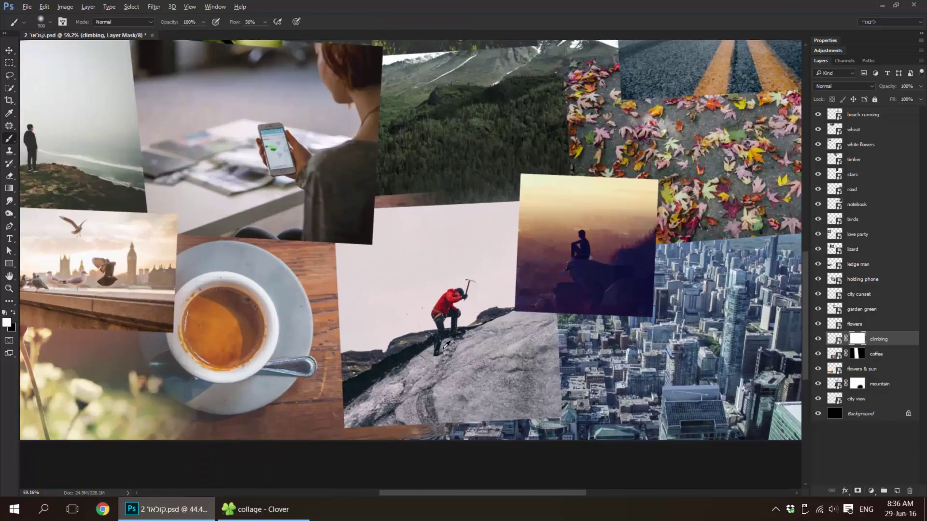
key(b)
drag(305, 207, 626, 216)
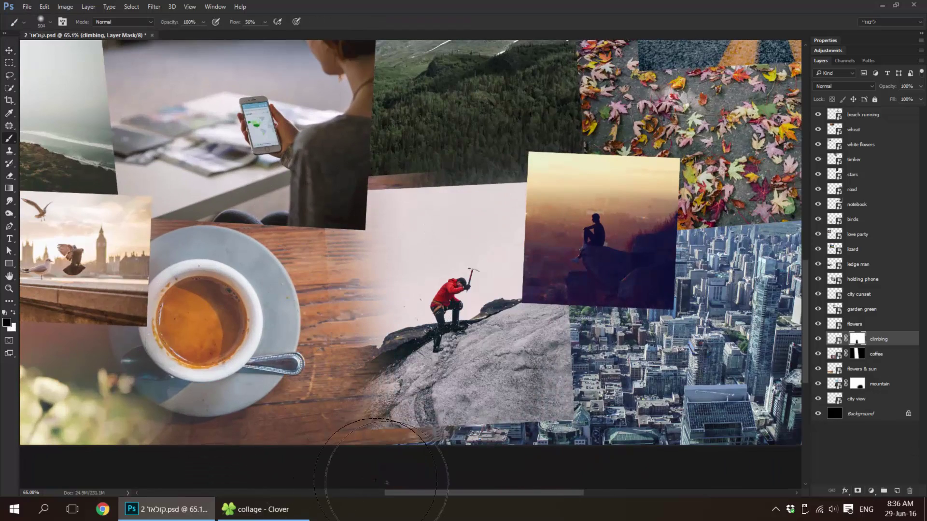
drag(512, 203, 367, 189)
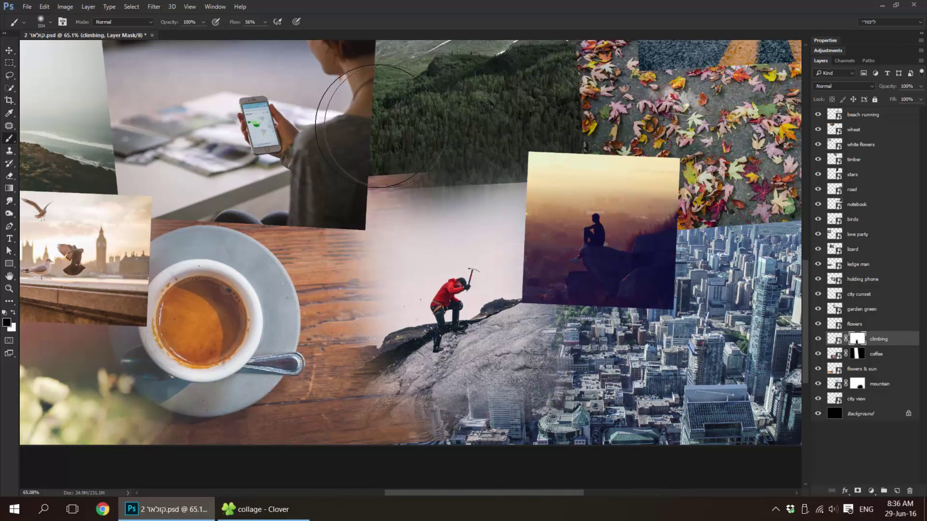
mouse_move(594, 181)
mouse_down()
mouse_move(497, 239)
mouse_move(484, 235)
mouse_up()
Mask the city cunset photo and gradient-fade its left, right, bottom and top edges.
key(v)
ctrl+click(538, 280)
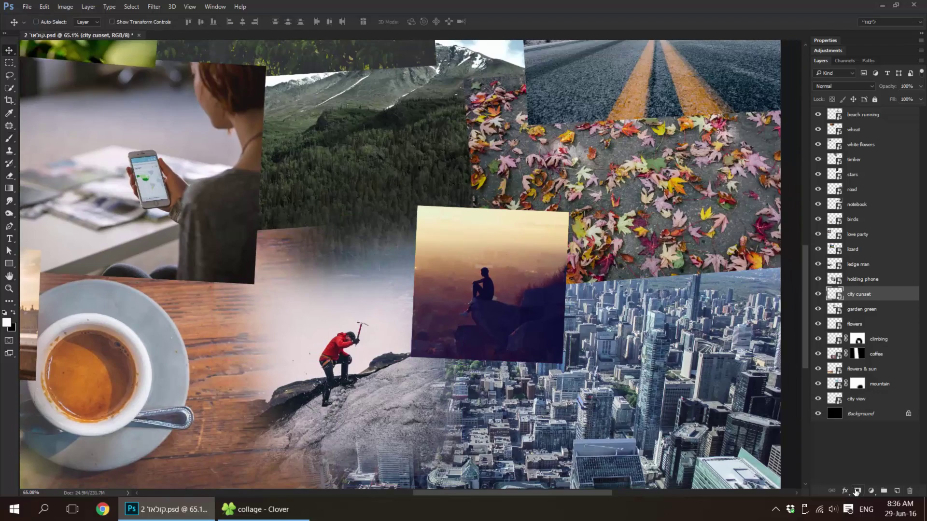
click(856, 491)
scroll(560, 290, up, 3)
key(g)
drag(290, 290, 376, 290)
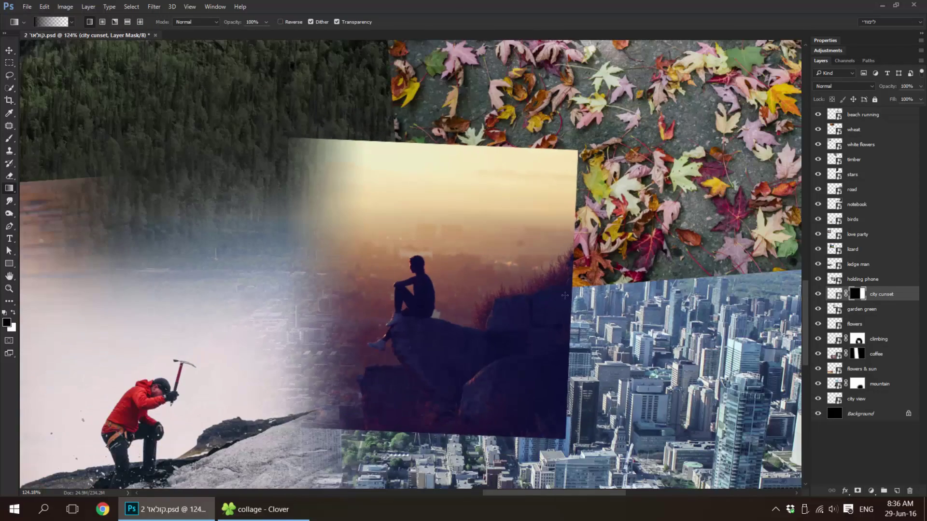
drag(564, 294, 510, 292)
drag(456, 437, 455, 337)
mouse_move(427, 140)
mouse_down()
mouse_move(428, 212)
mouse_move(451, 195)
mouse_up()
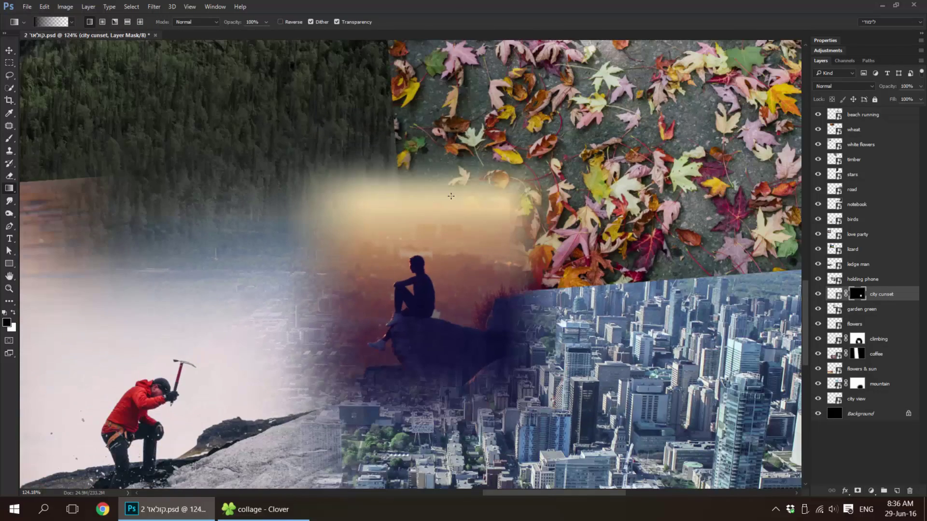
key(ctrl+0)
Mask the flowers photo and gradient-fade its edges into neighbouring images.
key(v)
click(854, 324)
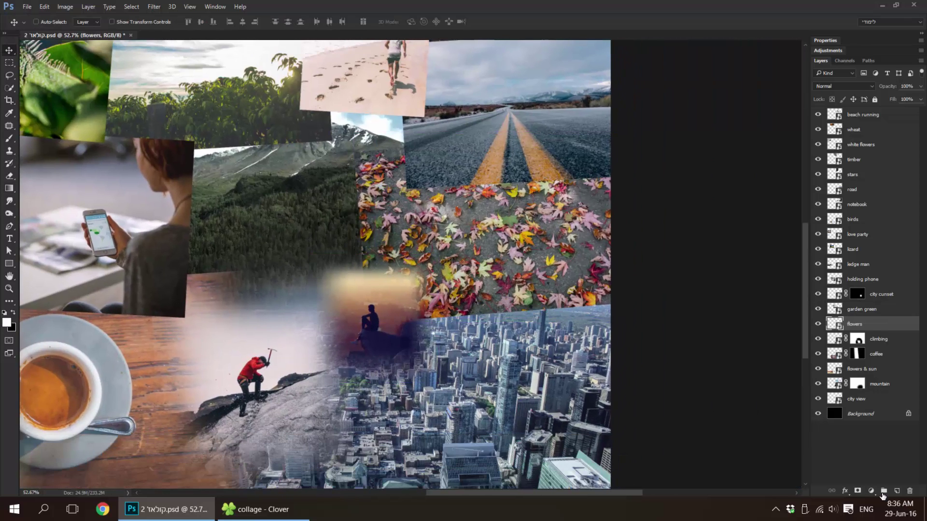
click(857, 491)
key(g)
mouse_move(425, 290)
mouse_down()
mouse_move(483, 300)
mouse_move(483, 292)
mouse_up()
scroll(482, 300, up, 1)
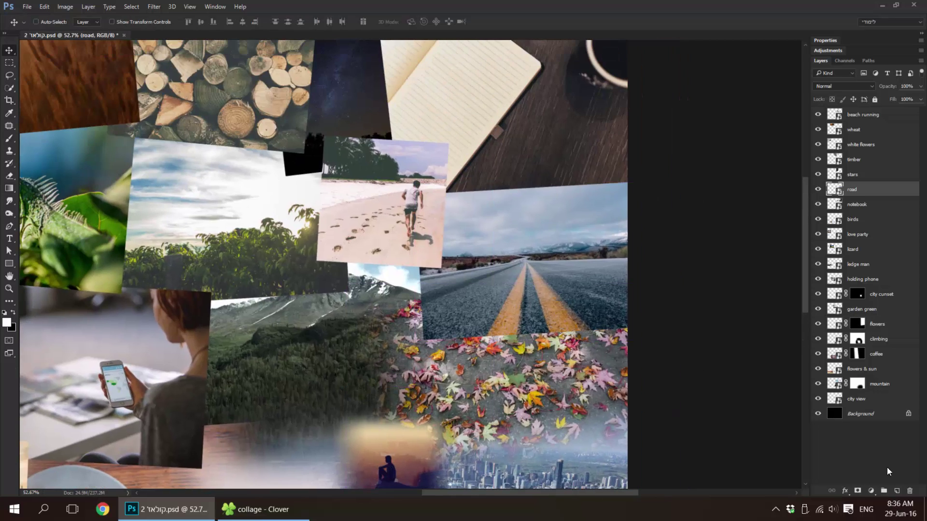
Mask the road photo, fade its bottom into the leaves, and shift it down-left.
click(857, 491)
key(g)
drag(505, 347, 505, 291)
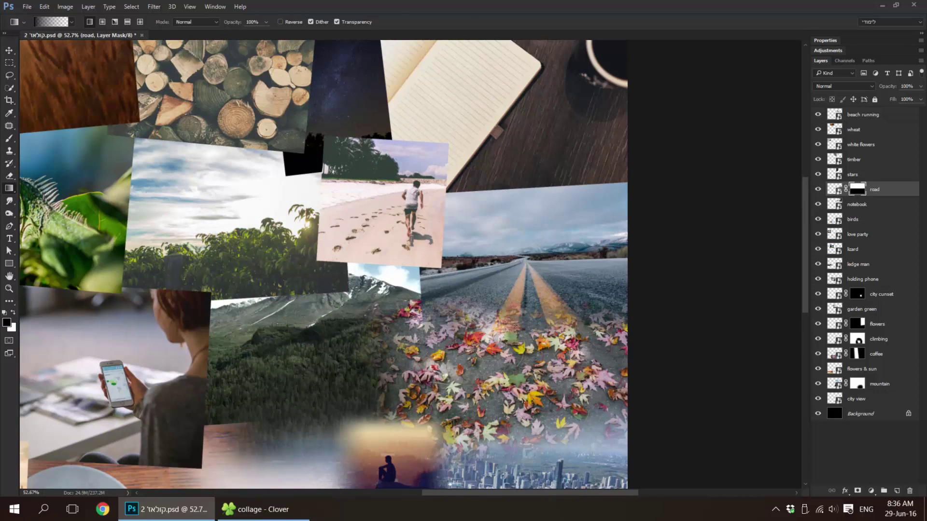
key(v)
key(ctrl+t)
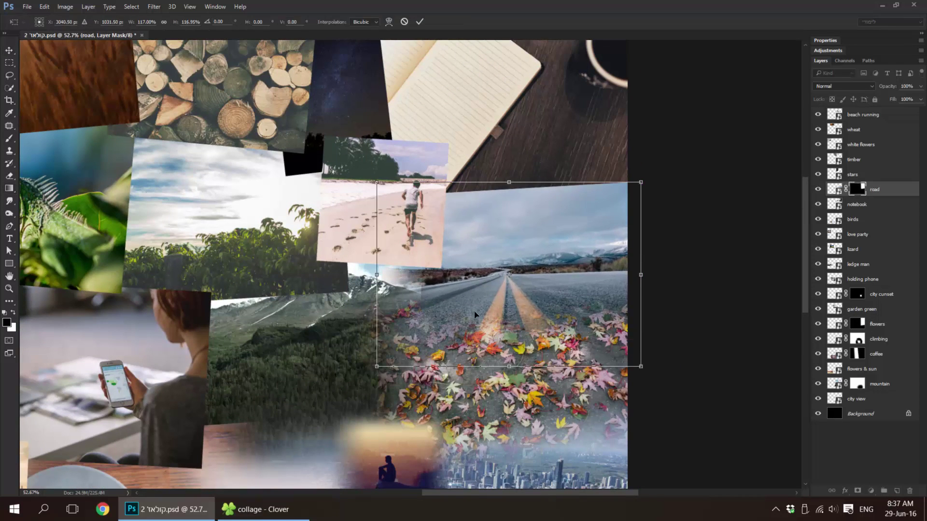
drag(528, 277, 552, 262)
key(Return)
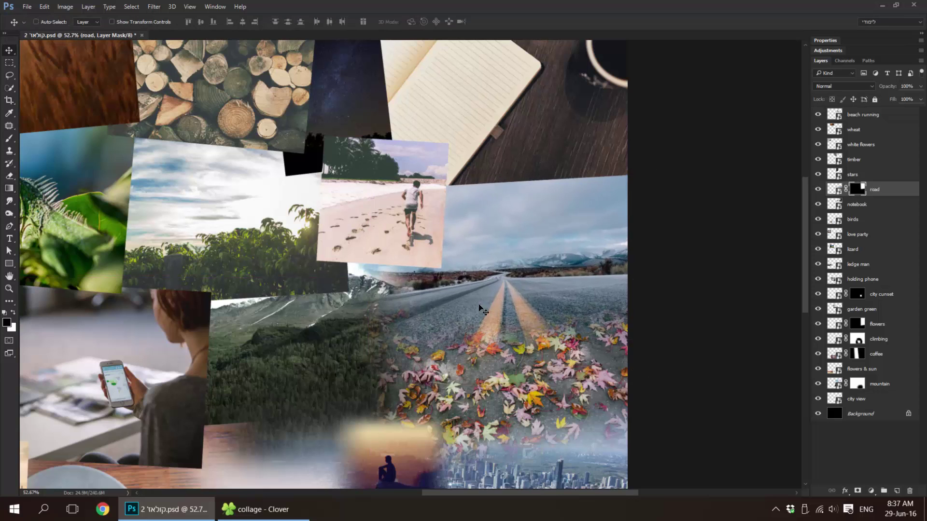
mouse_move(254, 433)
mouse_down()
mouse_move(529, 313)
mouse_move(761, 309)
mouse_up()
Fade the birds photo's bottom and left edges with gradients and brush-soften its top and right.
ctrl+click(454, 270)
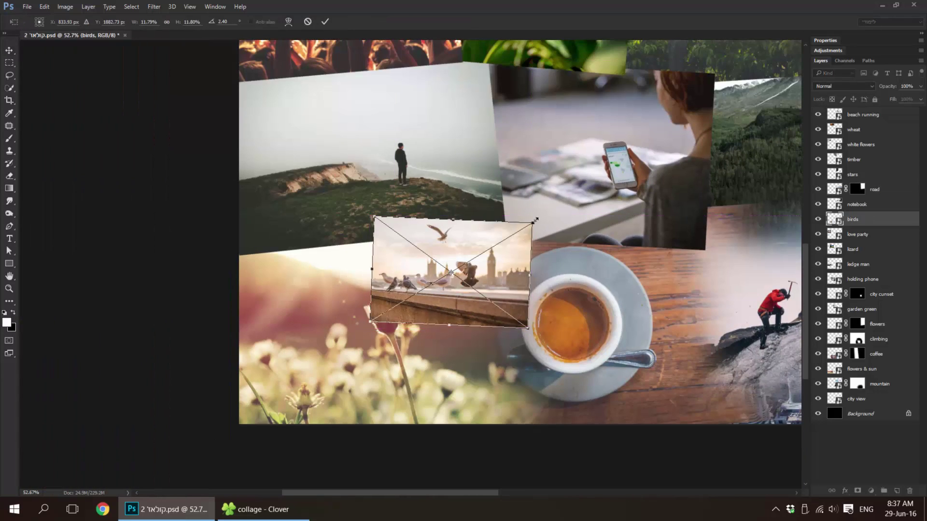
scroll(484, 311, up, 2)
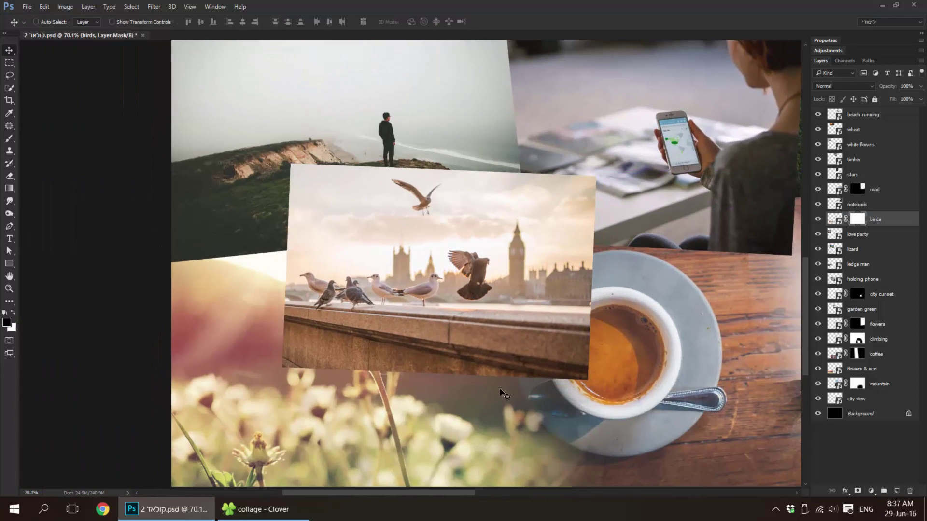
key(g)
drag(434, 381, 434, 334)
drag(290, 239, 332, 238)
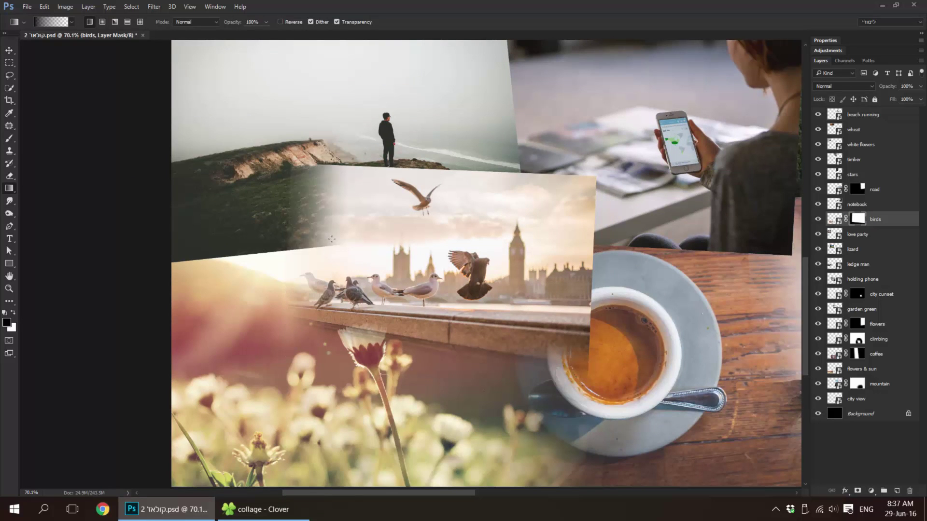
key(b)
drag(383, 165, 423, 124)
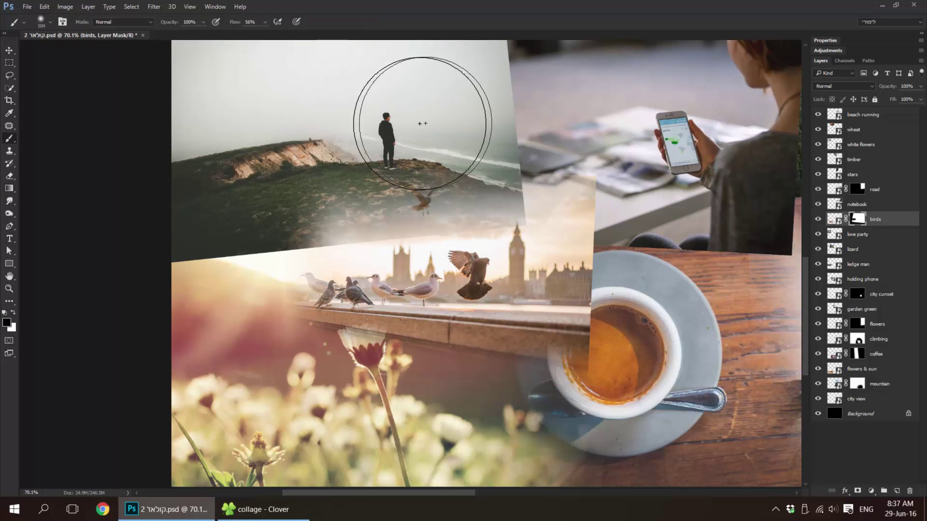
key(bracketleft)
mouse_move(620, 165)
mouse_down()
mouse_move(620, 352)
mouse_move(614, 258)
mouse_up()
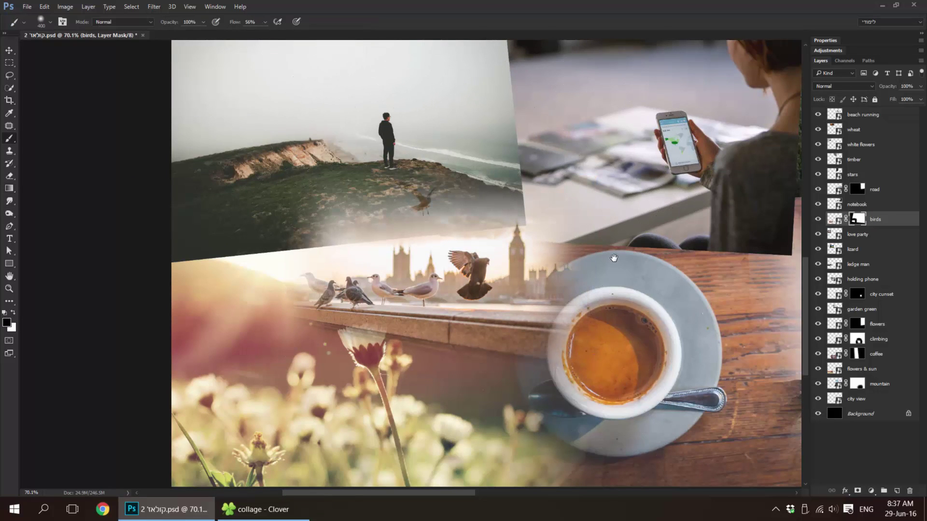
scroll(613, 258, down, 3)
Soften the ledge man photo's lower edge over the birds and enlarge it to about 123%.
ctrl+click(487, 265)
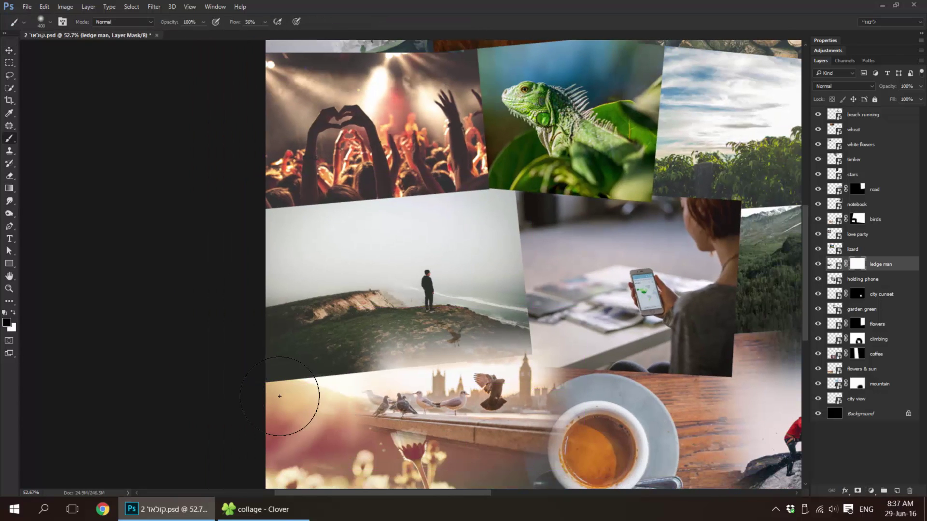
drag(279, 396, 563, 376)
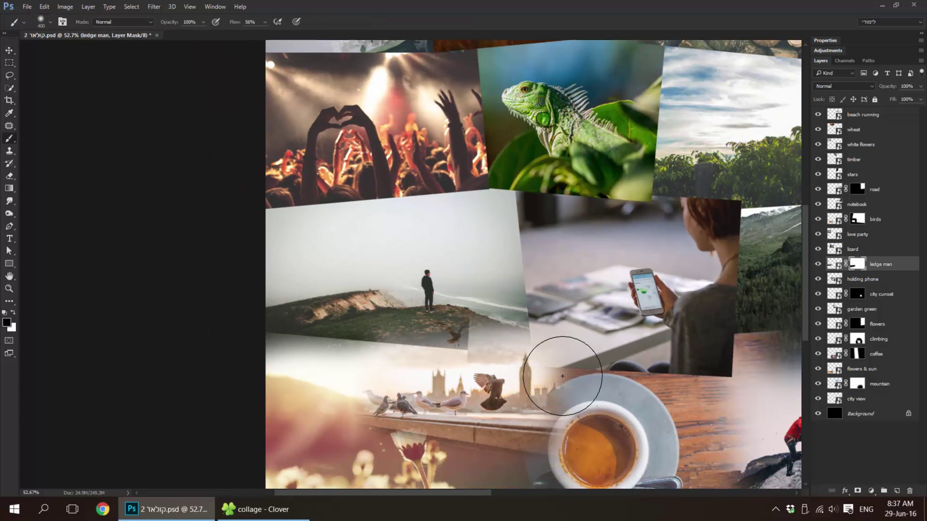
key(ctrl+t)
drag(534, 213, 595, 170)
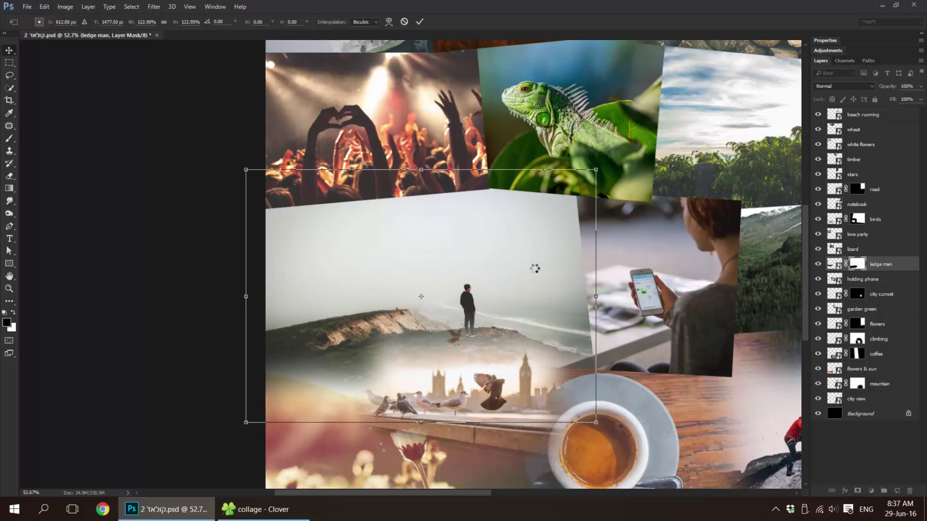
key(Return)
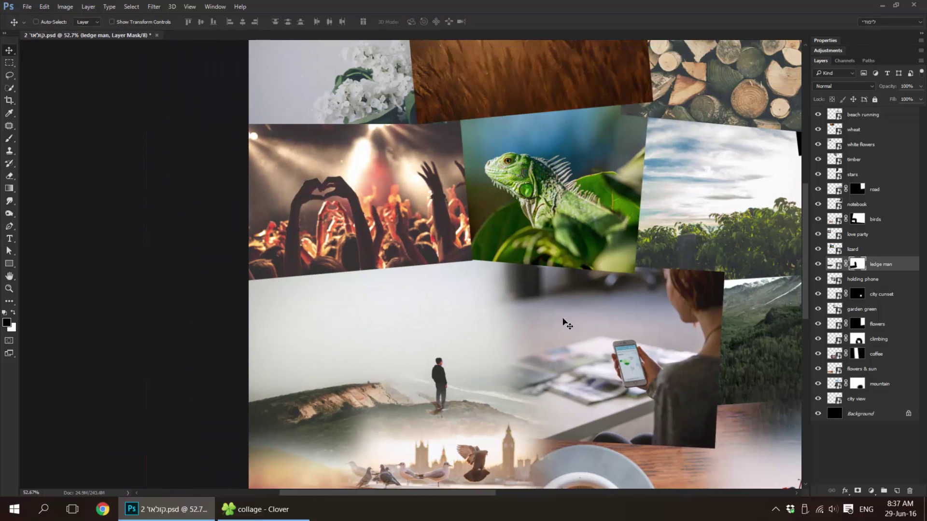
Mask the love party photo, fade its lower part into the fog, and enlarge it.
ctrl+click(467, 274)
key(ctrl+t)
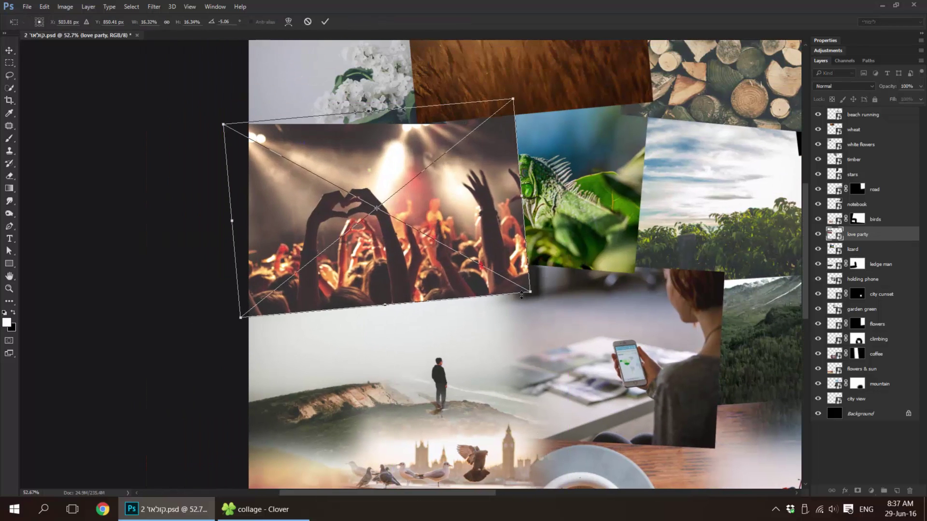
key(Return)
click(857, 490)
key(x)
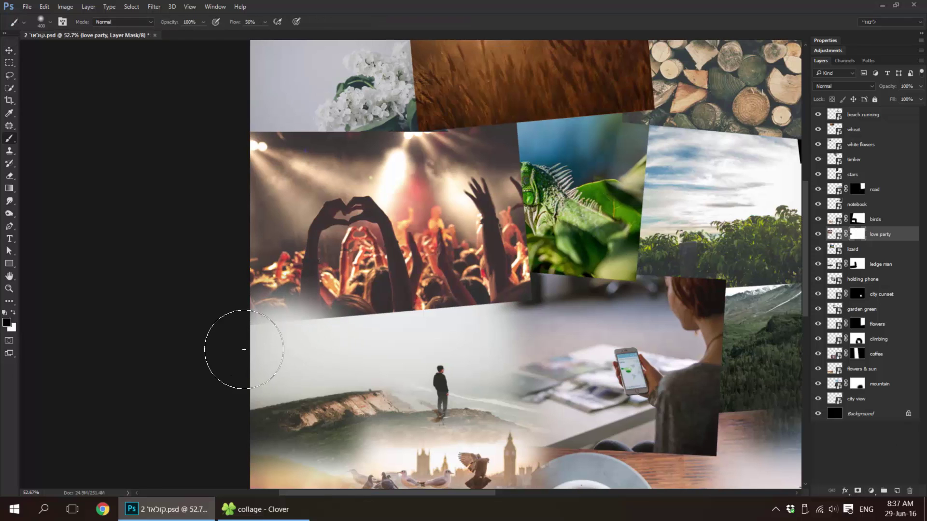
mouse_move(244, 349)
mouse_down()
mouse_move(430, 339)
mouse_move(387, 352)
mouse_move(358, 342)
mouse_up()
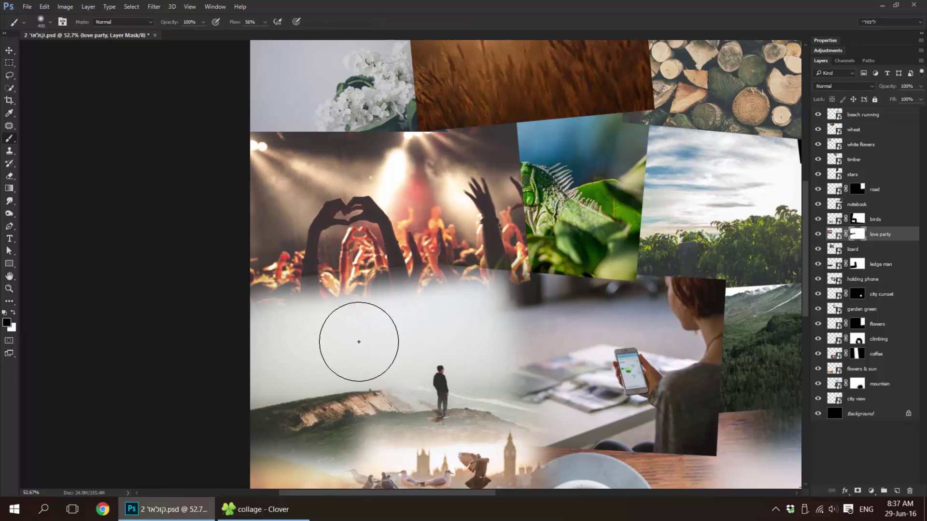
key(ctrl+t)
drag(533, 325, 559, 346)
key(Return)
Move the lizard above love party, gradient-fade its left side into the concert photo, and enlarge it.
key(v)
ctrl+click(492, 249)
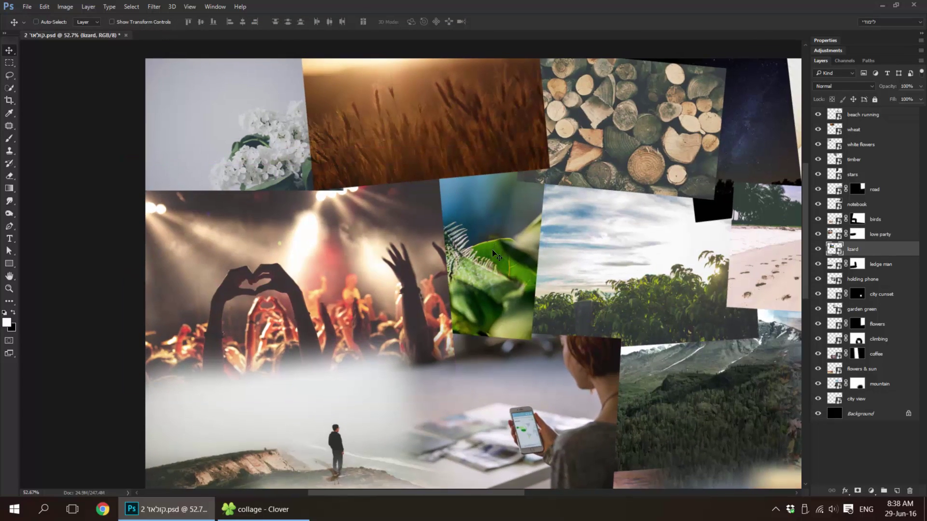
key(ctrl+bracketright)
click(858, 491)
key(g)
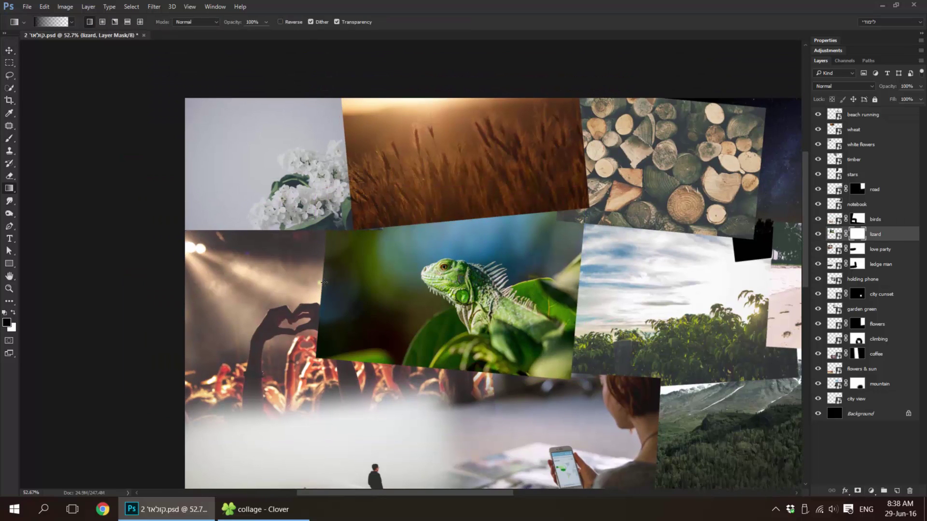
drag(324, 282, 424, 294)
key(v)
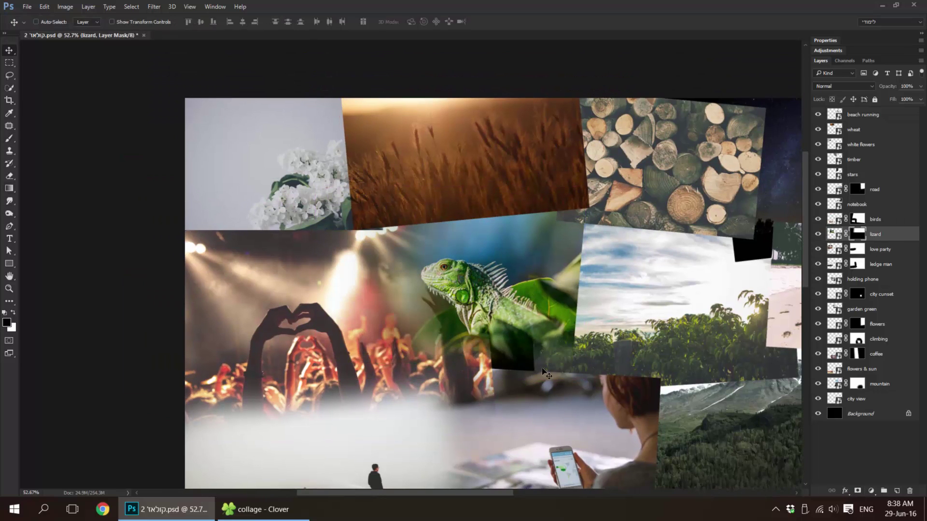
key(ctrl+t)
drag(581, 217, 621, 198)
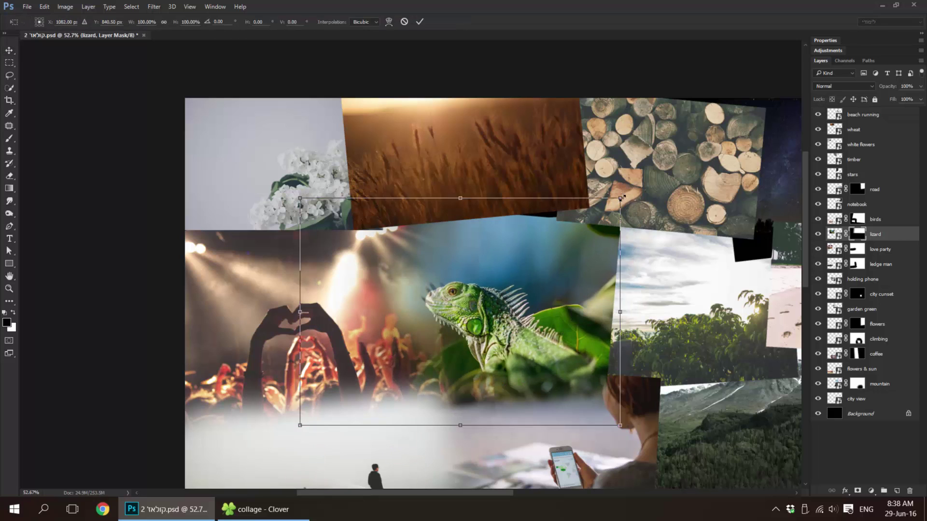
key(Return)
Restack the holding phone layer to sit just above the flowers layer.
key(ctrl+0)
click(420, 289)
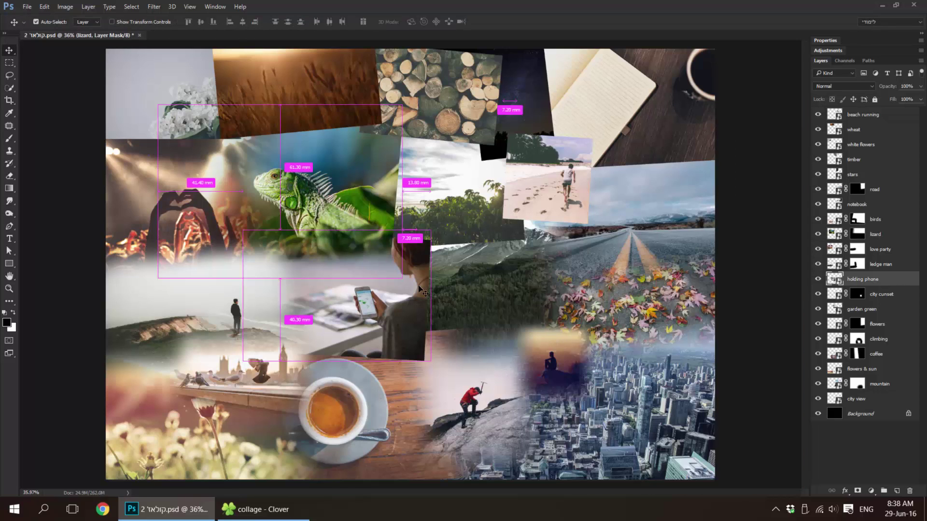
scroll(420, 290, up, 2)
ctrl+click(535, 281)
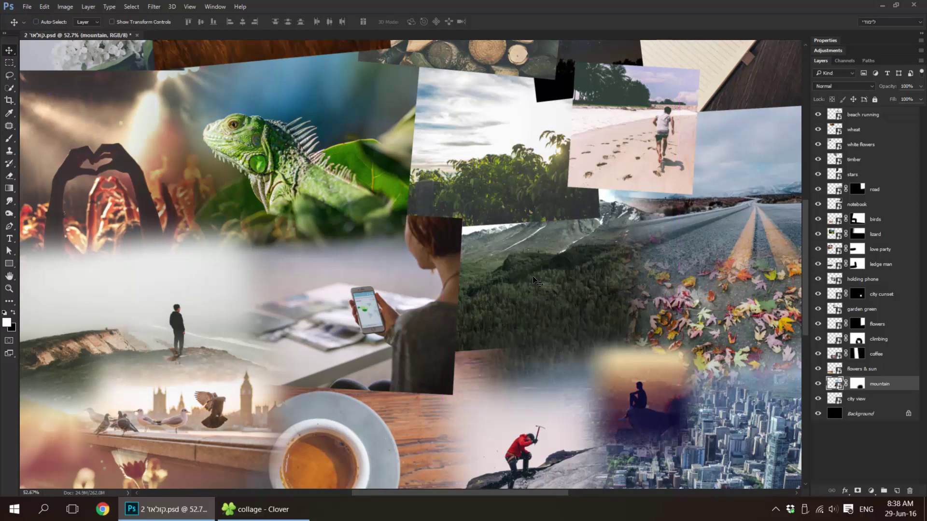
click(413, 288)
key(ctrl+bracketleft)
key(ctrl+bracketleft)
key(ctrl+bracketleft)
key(ctrl+bracketleft)
key(ctrl+bracketleft)
key(ctrl+bracketleft)
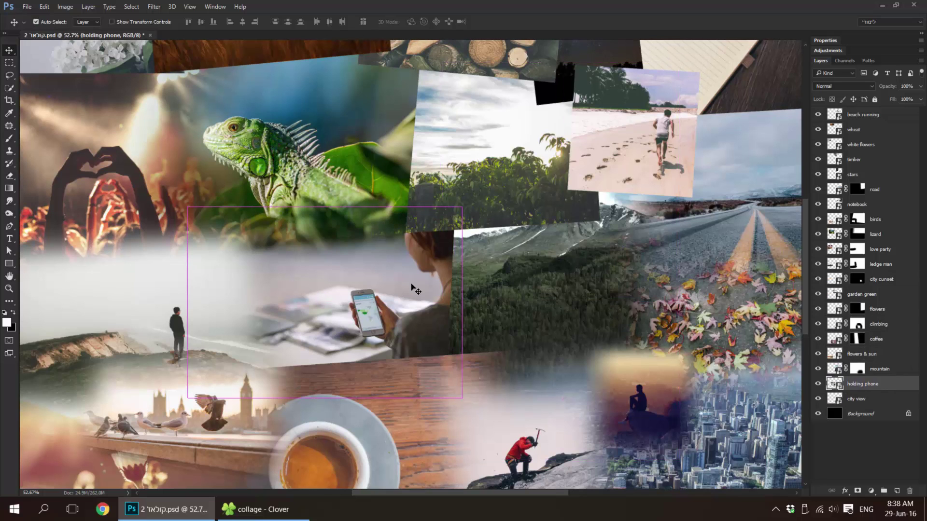
key(ctrl+bracketright)
key(ctrl+bracketright)
key(ctrl+bracketright)
key(ctrl+bracketright)
key(ctrl+bracketright)
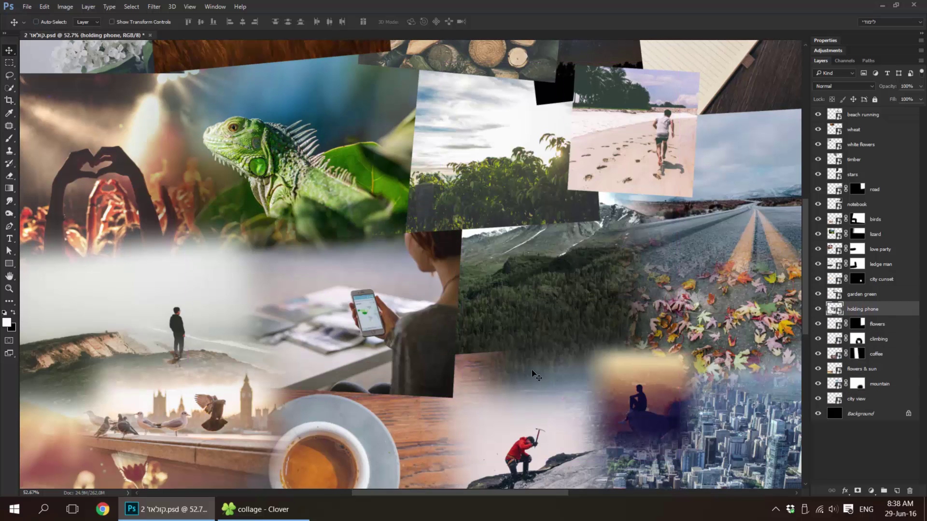
Mask the holding phone photo, fade its bottom into the table, and shift it up and right.
click(859, 491)
scroll(367, 340, up, 5)
key(g)
drag(502, 324, 495, 360)
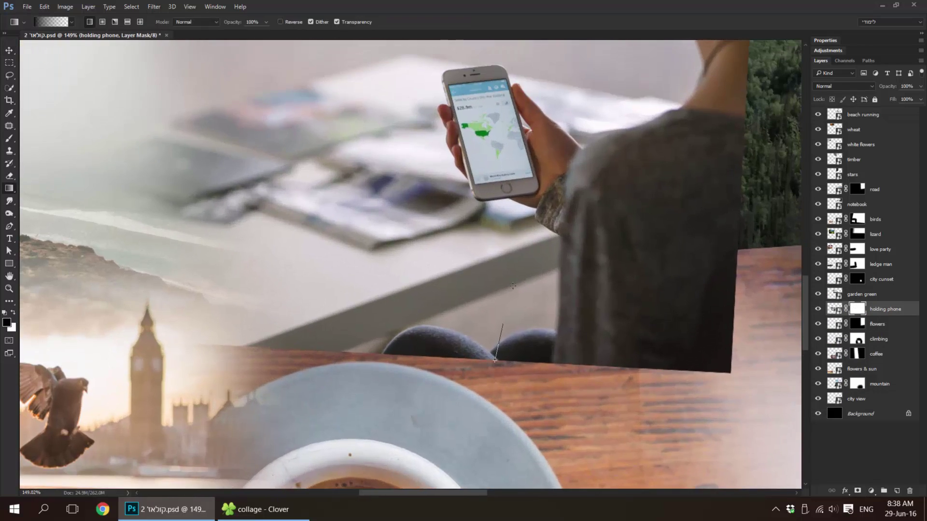
drag(501, 262, 501, 262)
key(b)
key(x)
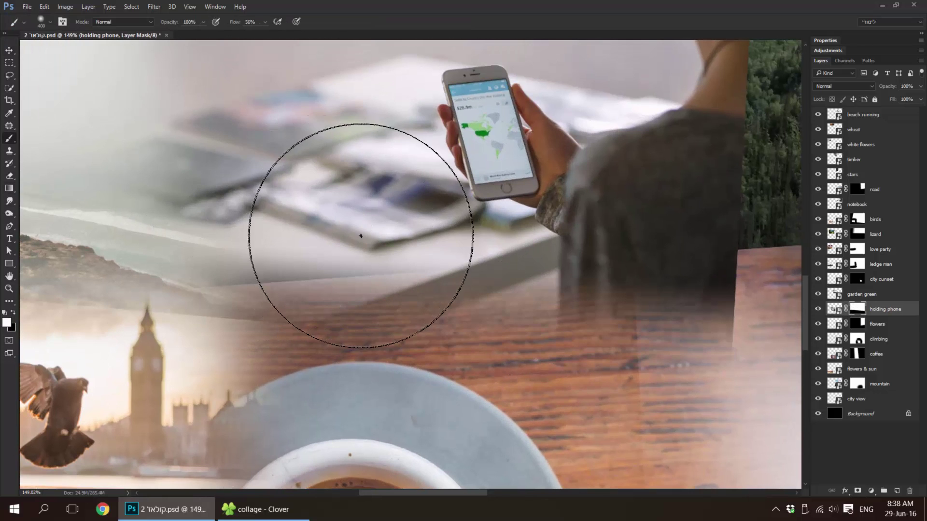
key(x)
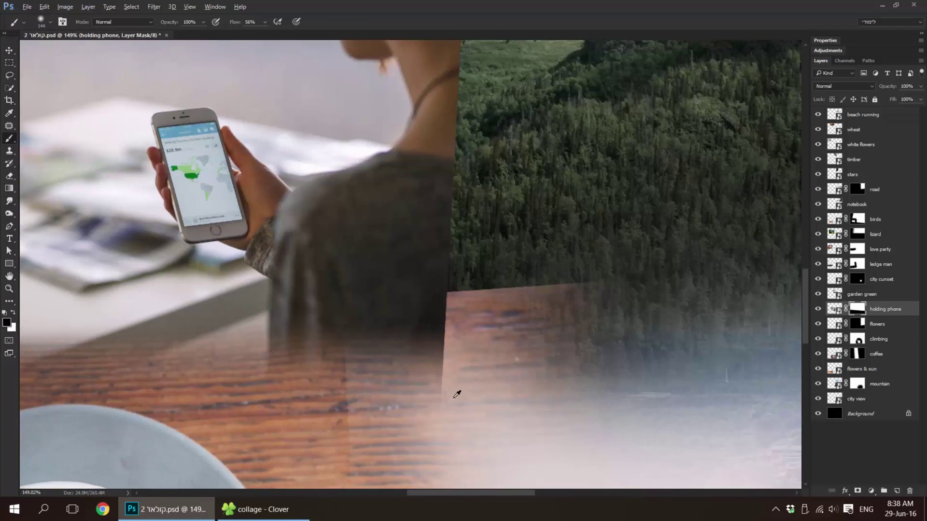
scroll(481, 223, down, 3)
scroll(482, 223, down, 2)
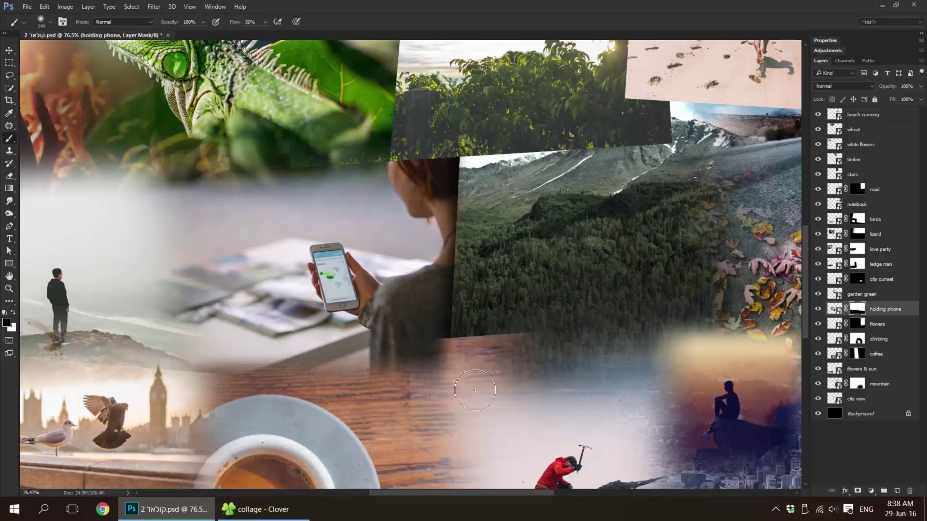
key(v)
drag(475, 390, 497, 366)
Soft-brush the climbing photo's top on its mask so it blends into the table.
drag(440, 359, 454, 175)
ctrl+click(419, 176)
key(b)
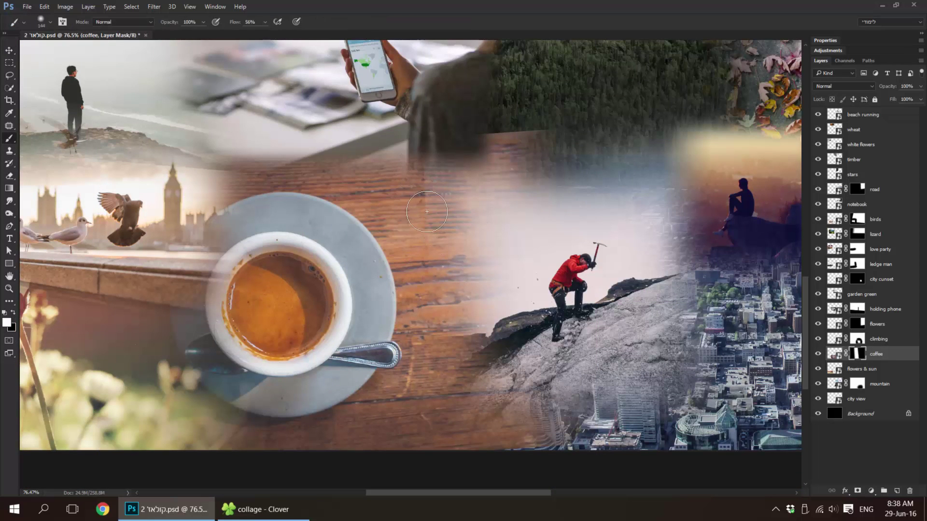
ctrl+click(584, 258)
key(x)
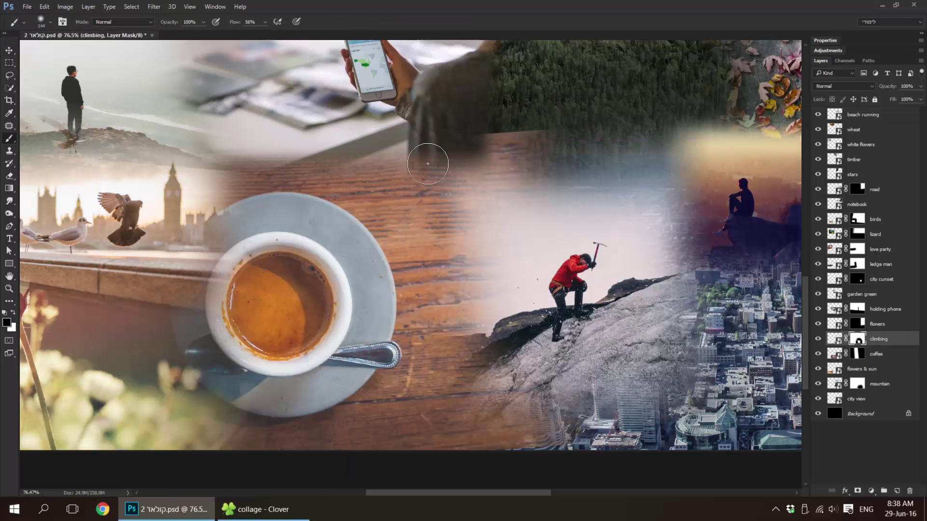
drag(407, 189, 449, 190)
drag(473, 193, 447, 338)
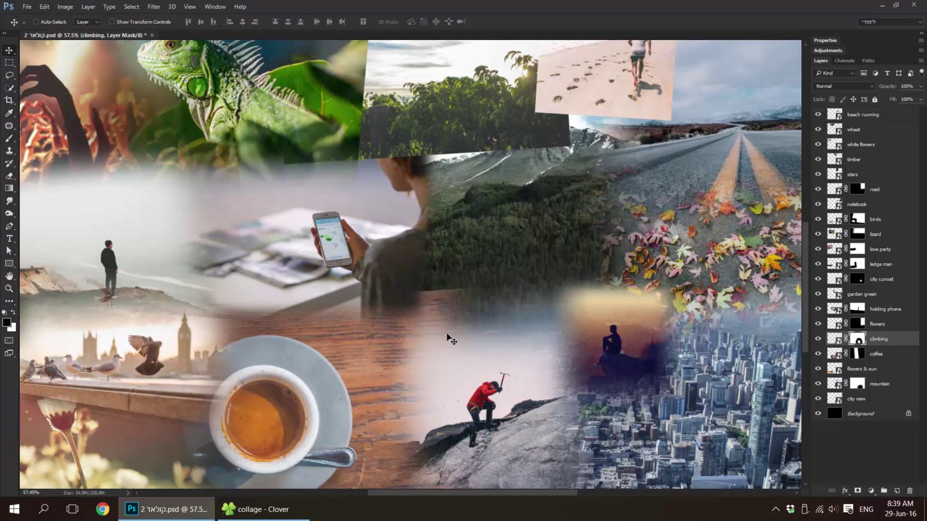
key(alt+bracketleft)
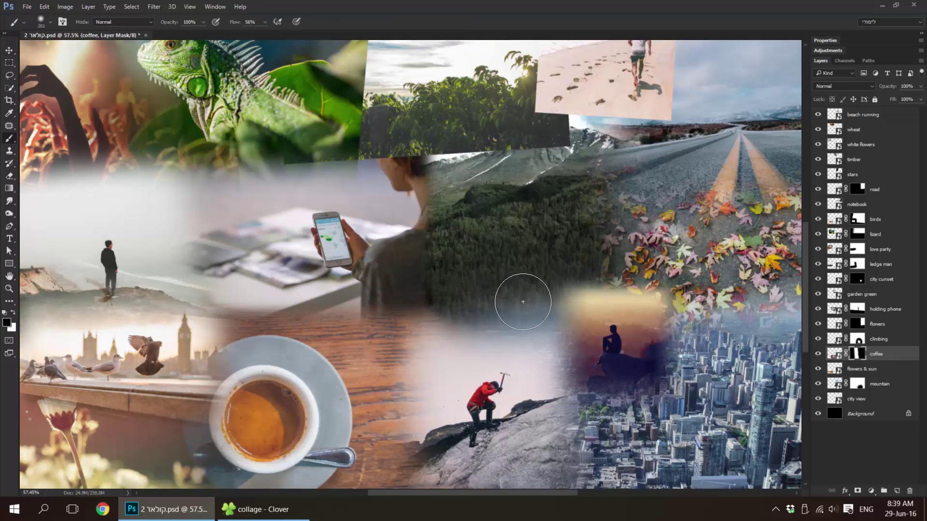
key(v)
key(ctrl+0)
Fade the top of the road photo with a gradient on its mask.
ctrl+click(562, 188)
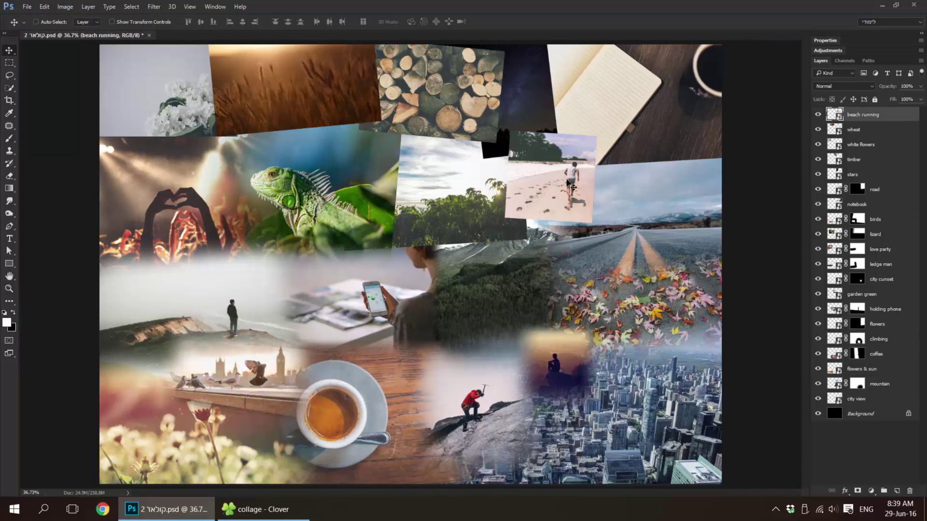
key(g)
scroll(563, 243, up, 5)
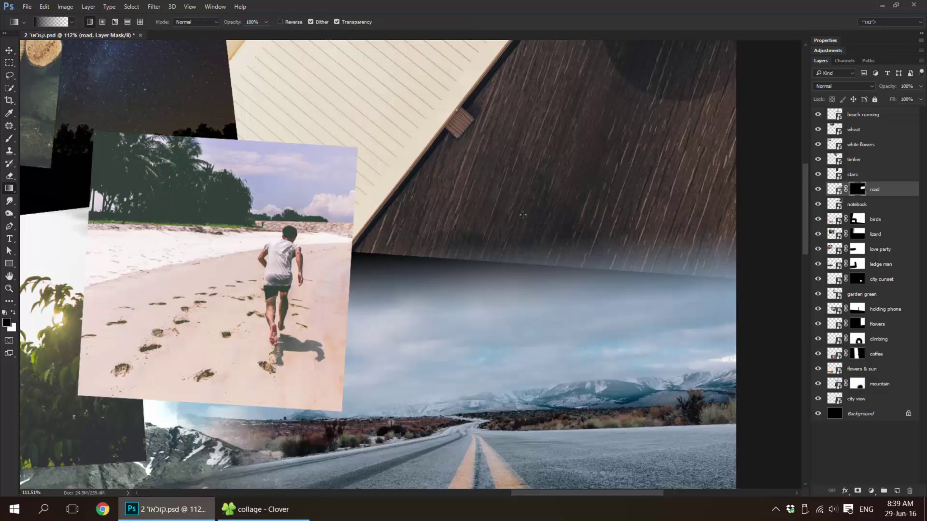
scroll(563, 243, down, 5)
key(x)
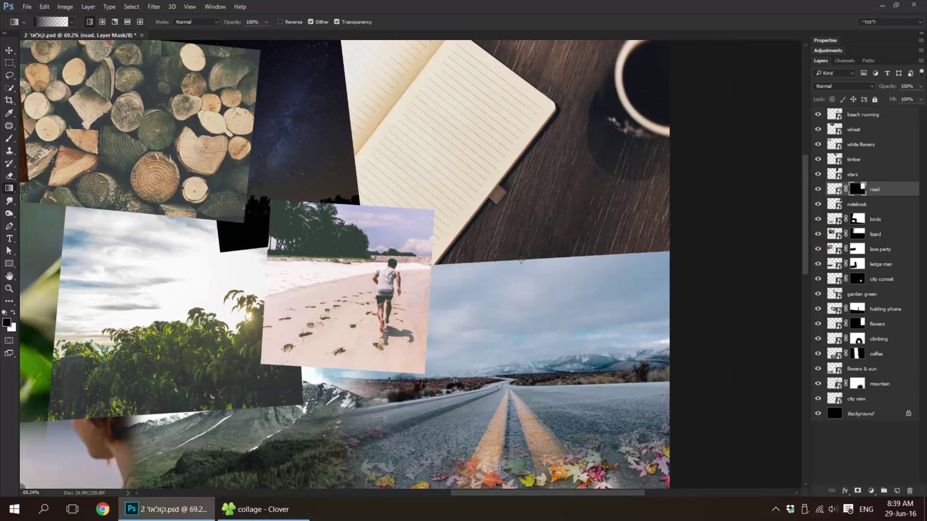
drag(521, 264, 528, 358)
key(v)
scroll(533, 265, down, 3)
Enlarge the notebook photo over the upper right and send it to the bottom of the stack.
click(547, 227)
key(ctrl+t)
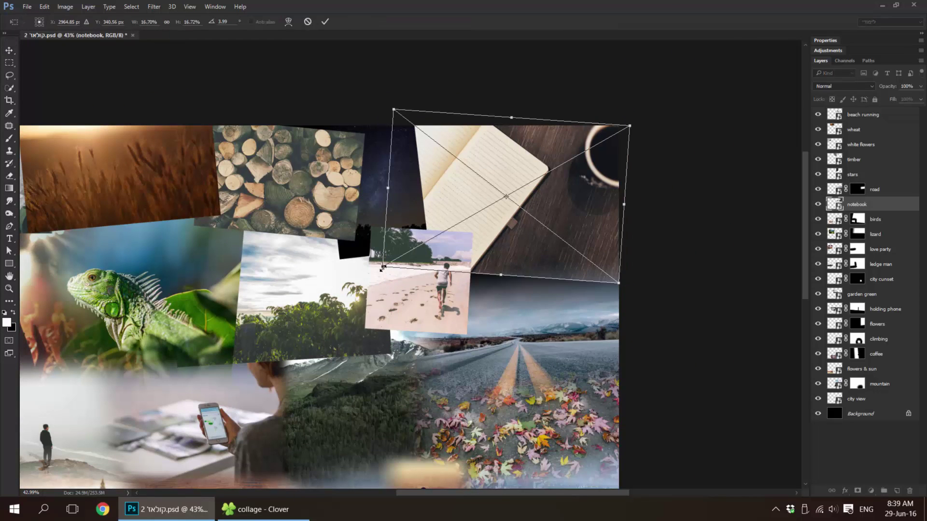
drag(403, 341, 313, 338)
key(Return)
key(ctrl+shift+bracketleft)
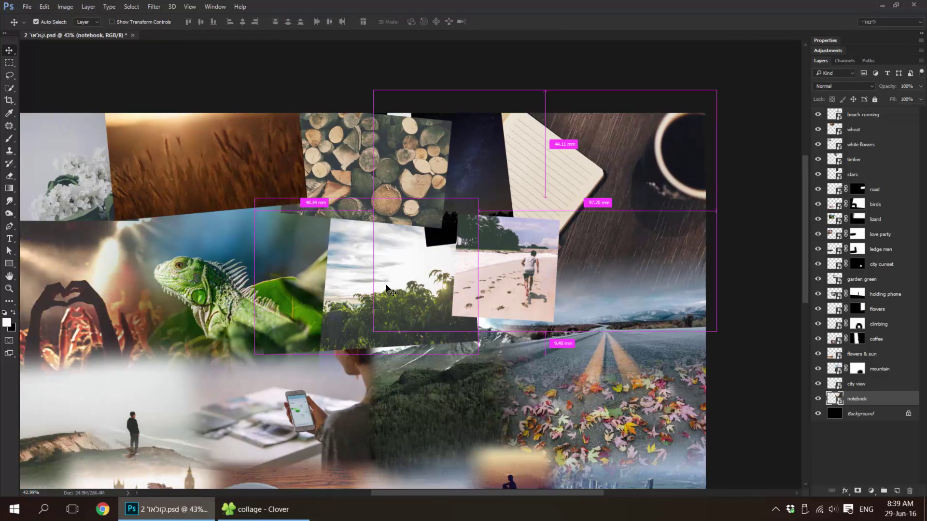
Mask the garden green photo, gradient-fade its bottom, and enlarge it toward the lower right.
ctrl+click(386, 270)
scroll(444, 276, up, 2)
scroll(698, 397, up, 2)
click(858, 491)
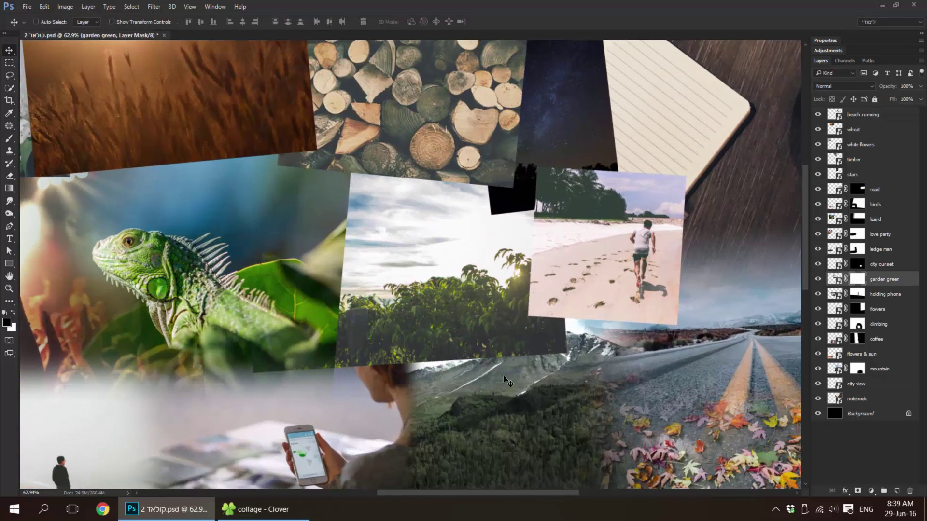
key(g)
scroll(409, 267, up, 10)
drag(408, 267, 409, 333)
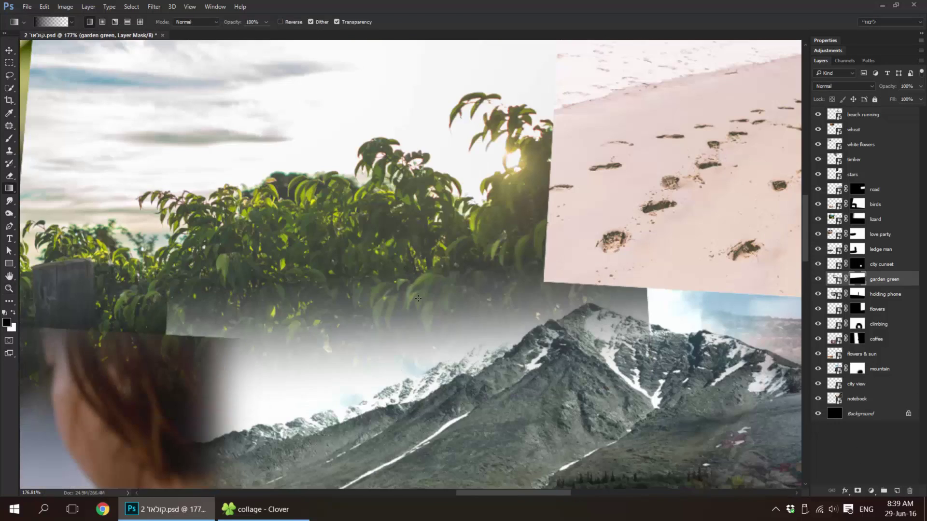
scroll(409, 289, down, 3)
key(ctrl+t)
drag(600, 367, 658, 392)
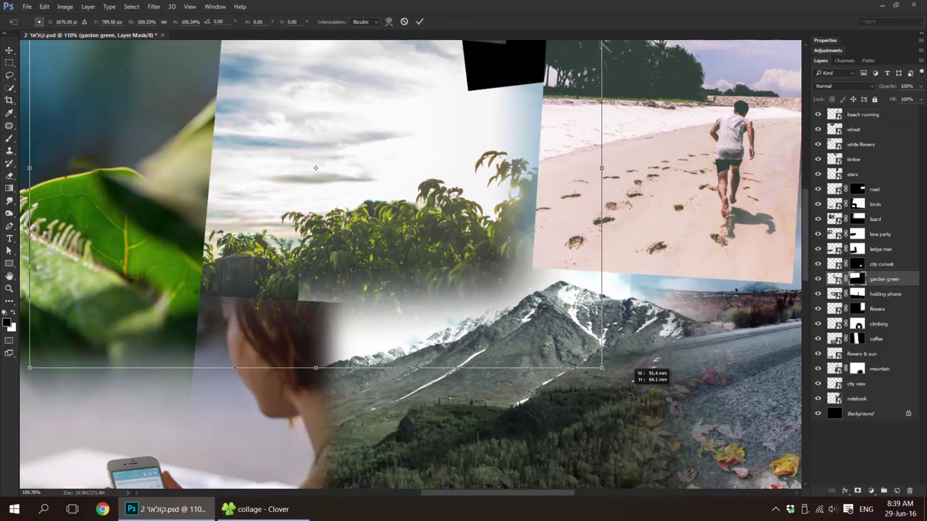
key(Return)
scroll(460, 300, down, 3)
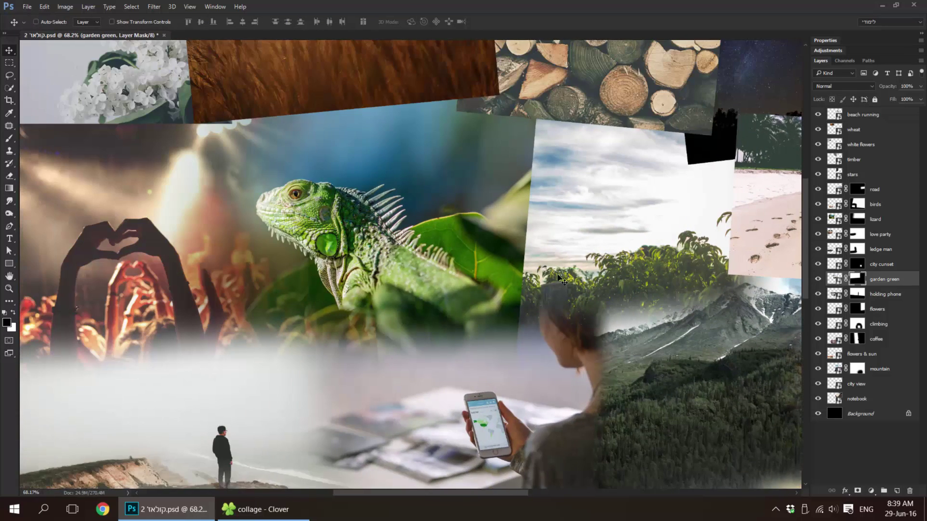
Enlarge the wheat photo from its corner.
ctrl+click(432, 193)
scroll(442, 217, up, 1)
key(g)
scroll(442, 217, down, 2)
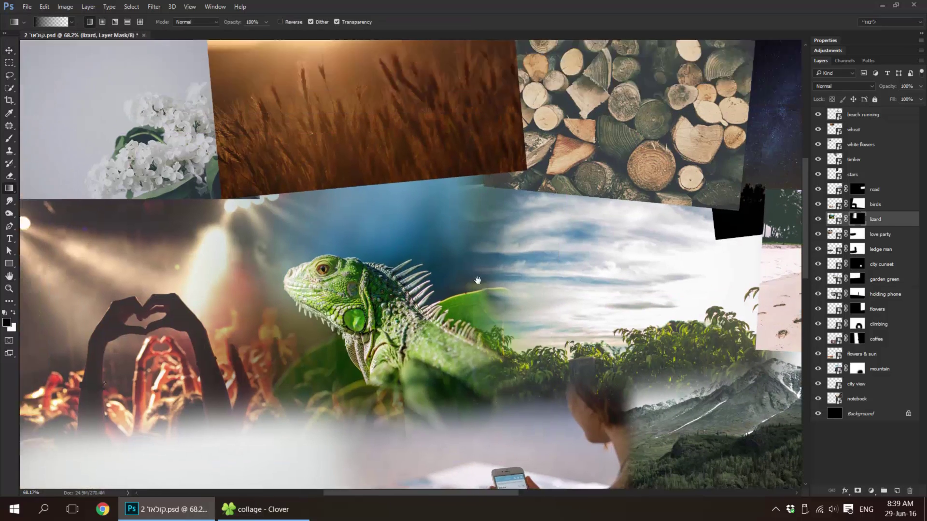
ctrl+click(435, 202)
key(ctrl+t)
mouse_move(560, 242)
mouse_down()
mouse_move(562, 261)
mouse_move(603, 260)
mouse_up()
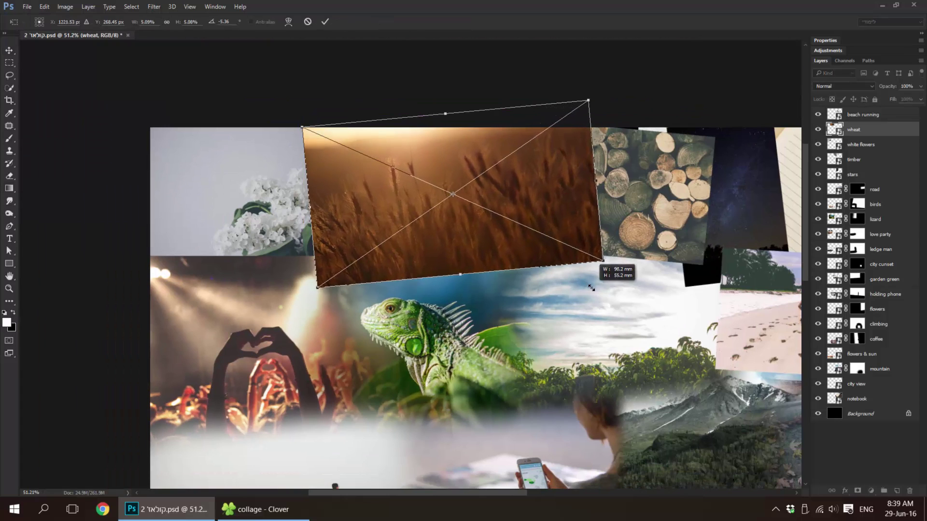
key(Return)
Gradient-fade the wheat photo's left, bottom and right edges, nudge it, and bring it to the top.
click(858, 491)
drag(308, 193, 340, 194)
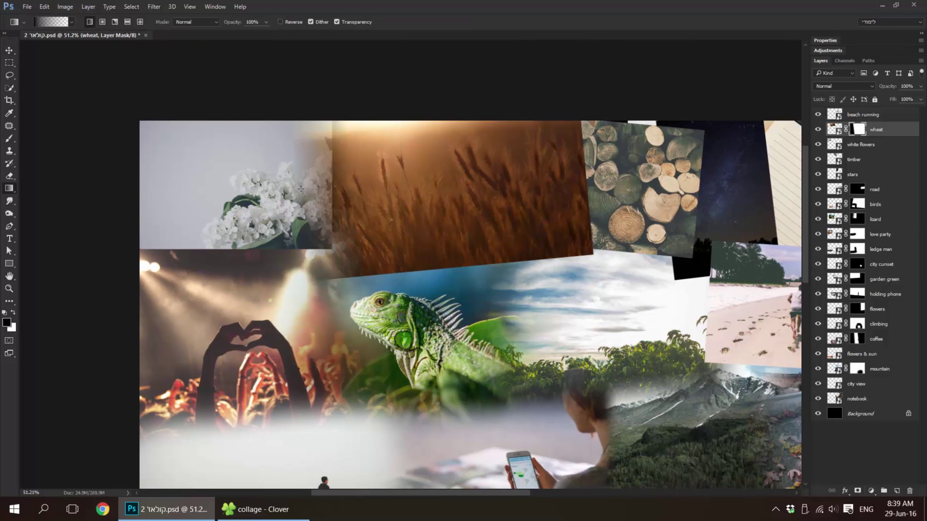
drag(314, 232, 347, 232)
drag(440, 280, 445, 243)
drag(589, 193, 538, 193)
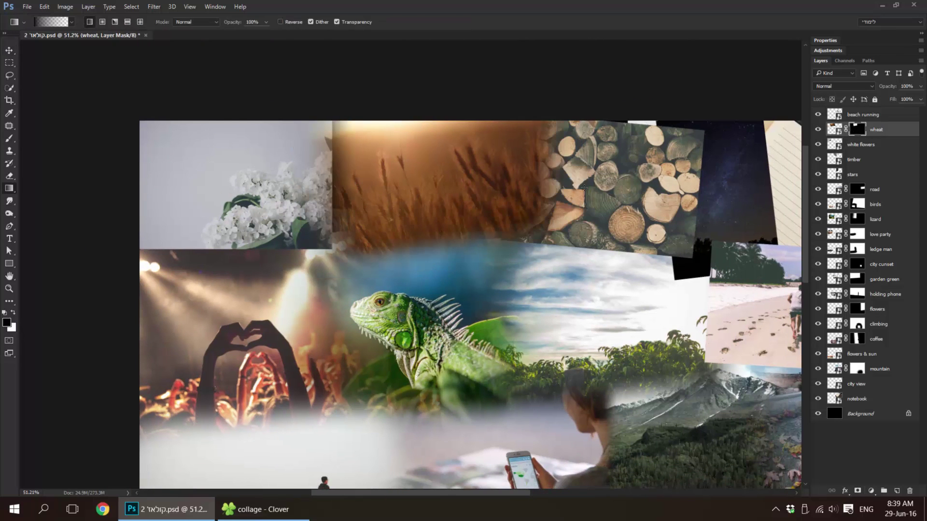
key(v)
key(ctrl+t)
drag(609, 289, 613, 284)
key(Return)
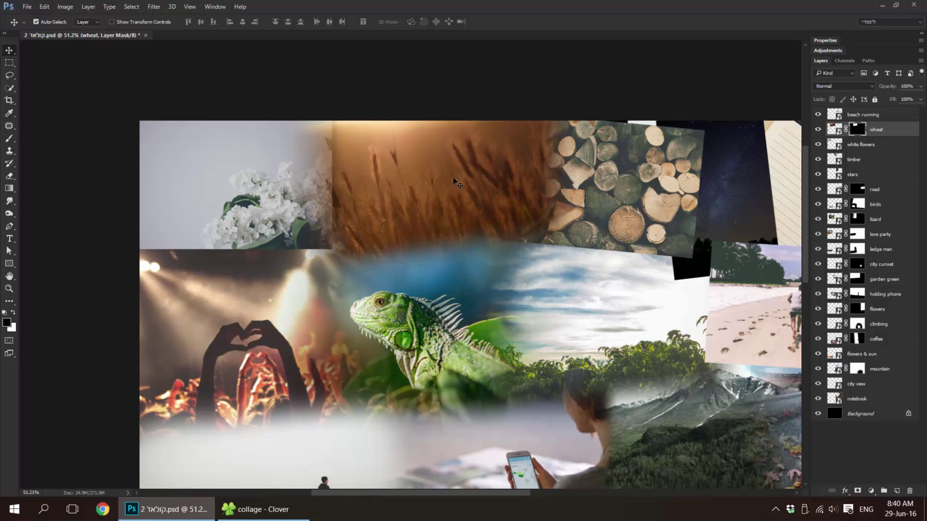
key(ctrl+shift+bracketright)
Enlarge the white flowers photo leftward and downward with free transform.
click(861, 144)
key(ctrl+t)
drag(332, 249, 365, 273)
key(Return)
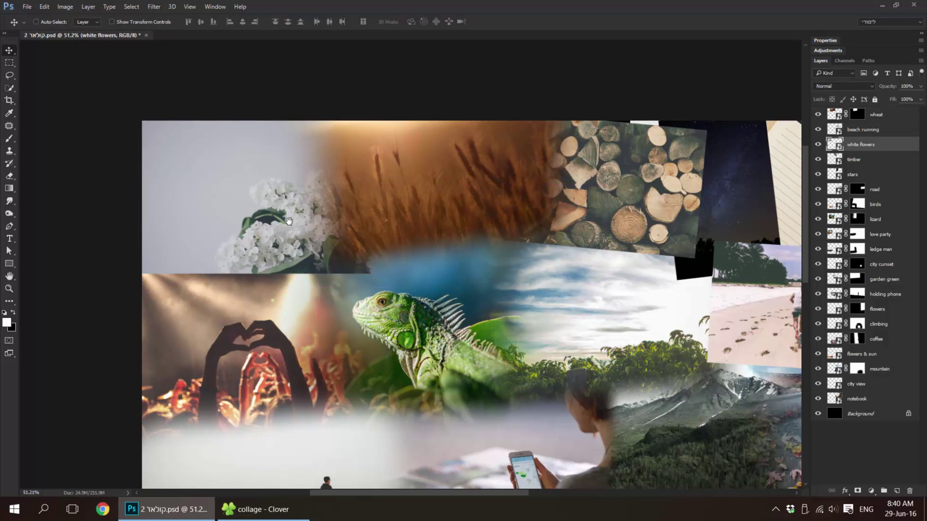
scroll(434, 290, left, 5)
key(ctrl+t)
mouse_move(240, 271)
mouse_down()
mouse_move(202, 286)
mouse_move(482, 271)
mouse_up()
key(Return)
Mask the white flowers layer and soften its bottom edge with a black soft brush.
click(867, 494)
key(b)
key(x)
drag(649, 264, 349, 251)
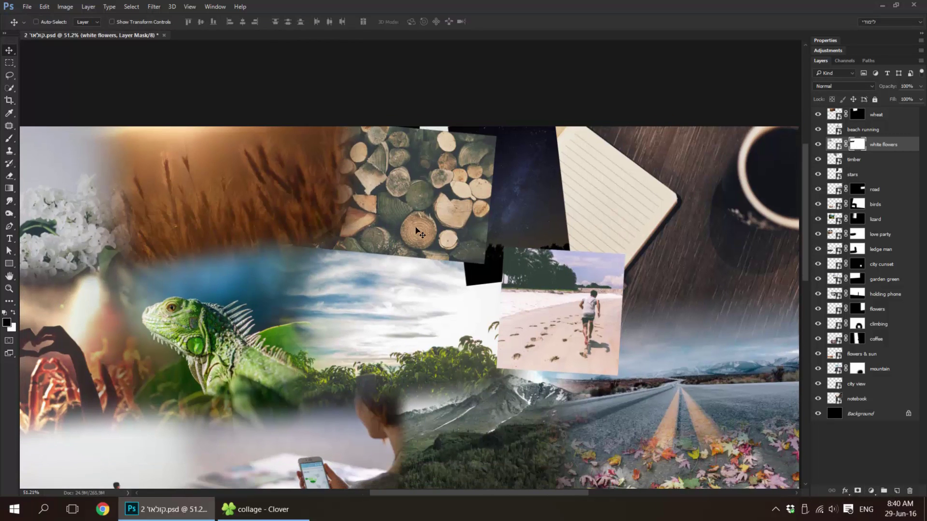
Rotate the timber photo slightly and move it into place.
click(853, 159)
key(ctrl+t)
drag(526, 271, 512, 284)
mouse_move(476, 239)
mouse_down()
mouse_move(454, 235)
mouse_move(482, 237)
mouse_up()
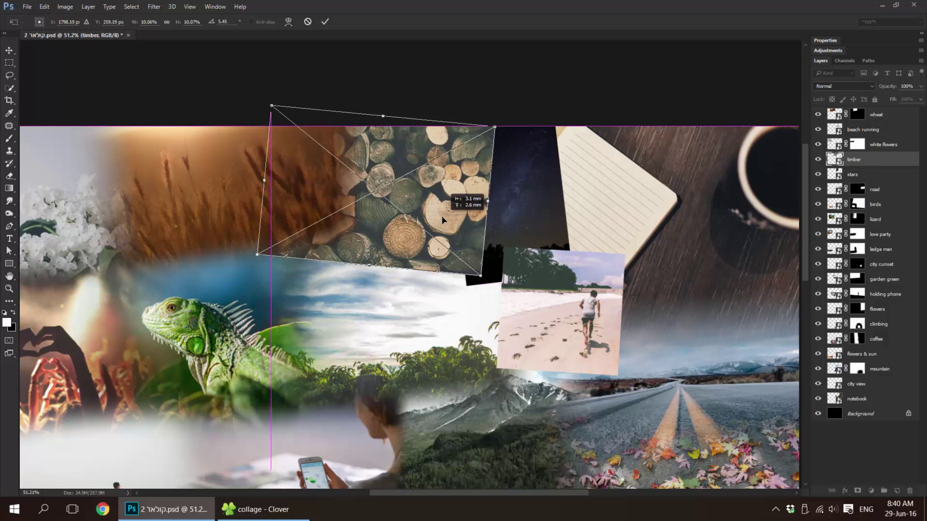
key(Return)
Mask the timber layer, brush its bottom and right edges away, then nudge it.
click(857, 490)
key(b)
key(x)
mouse_move(270, 263)
mouse_down()
mouse_move(382, 280)
mouse_move(483, 275)
mouse_up()
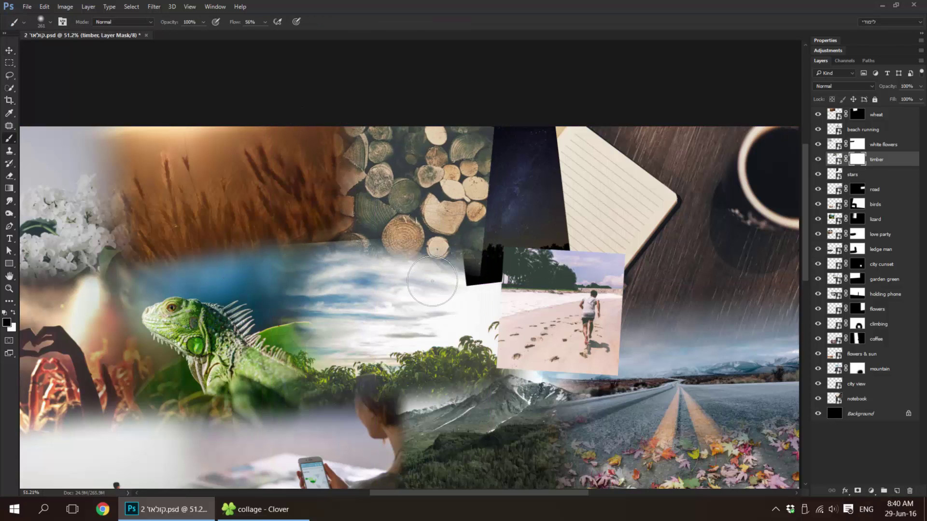
drag(497, 110, 482, 309)
drag(471, 140, 469, 225)
key(v)
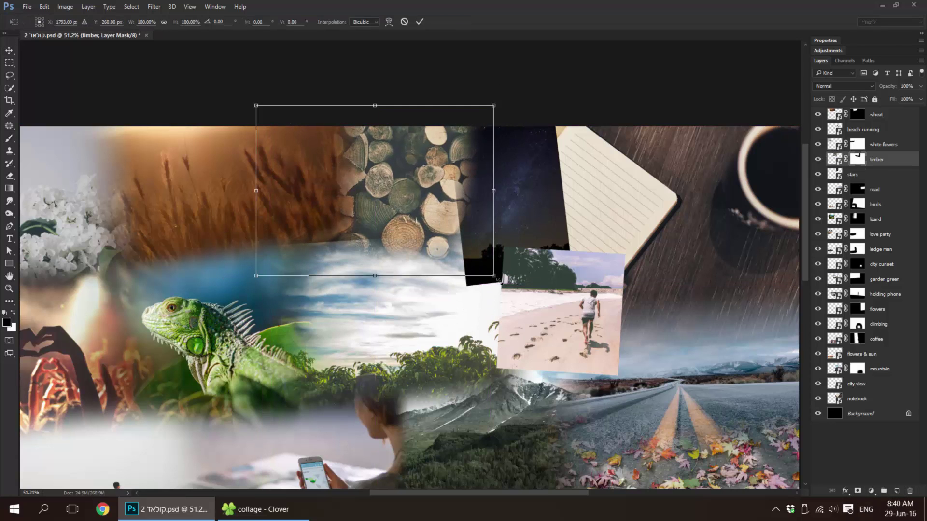
drag(411, 203, 427, 219)
Move the beach photo lower and rotate the stars photo slightly.
scroll(531, 304, right, 2)
scroll(548, 306, right, 2)
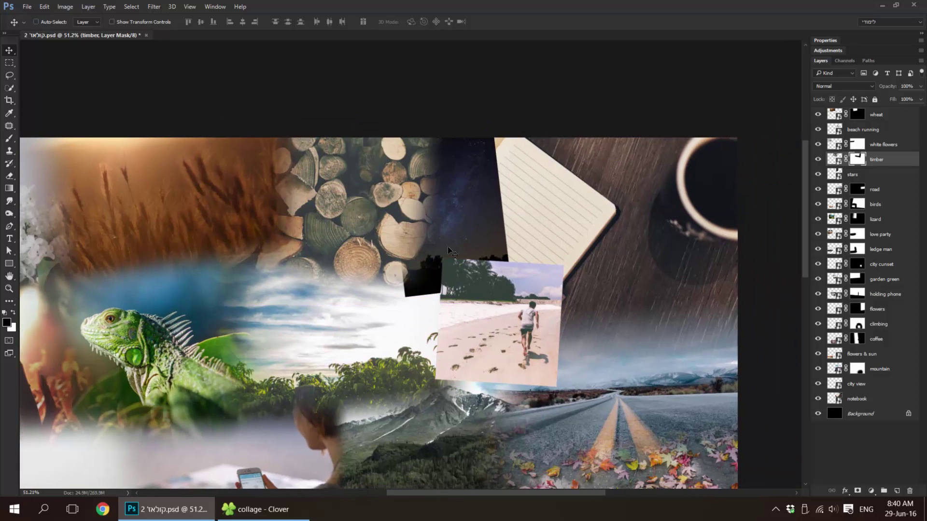
ctrl+click(498, 200)
key(ctrl+t)
key(Return)
drag(539, 318, 545, 374)
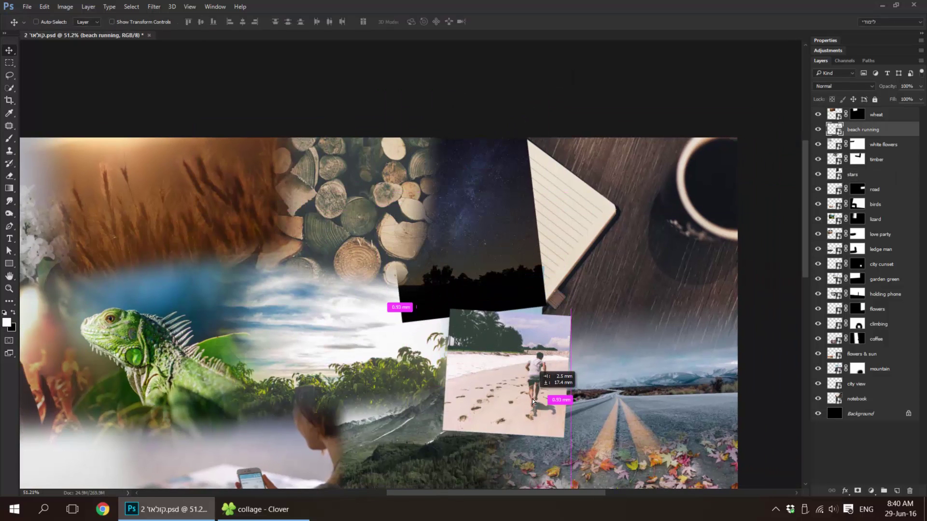
ctrl+click(482, 193)
key(ctrl+t)
drag(577, 280, 576, 261)
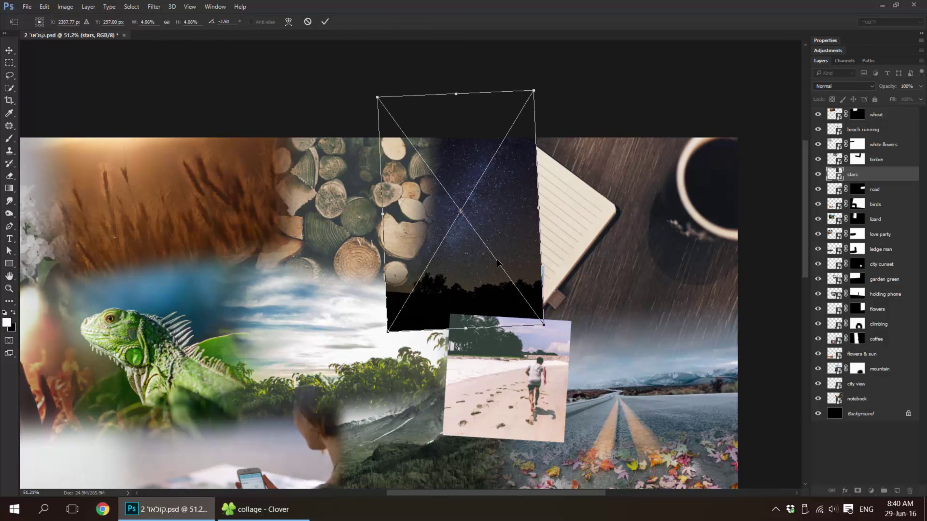
key(Return)
Mask the stars layer and brush its lower left into the clouds.
click(858, 491)
scroll(431, 293, up, 5)
key(b)
drag(297, 314, 295, 381)
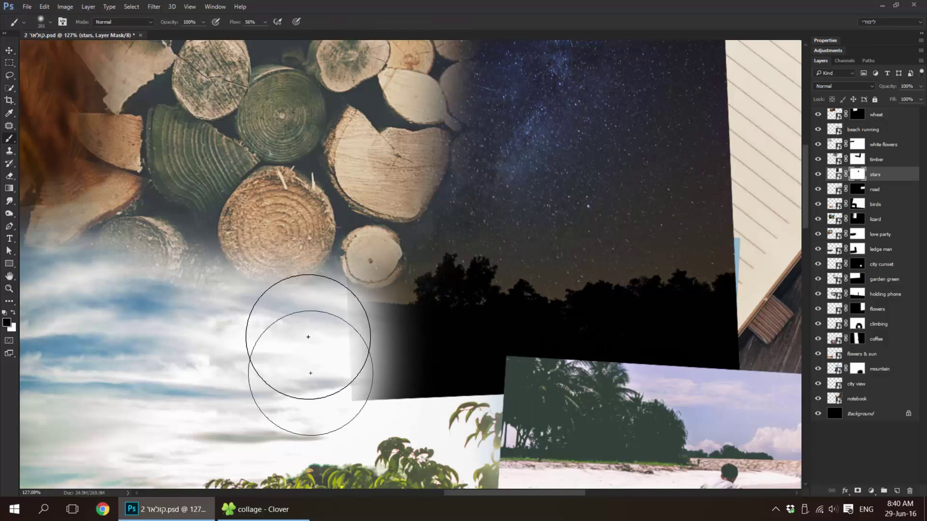
scroll(314, 396, down, 3)
mouse_move(565, 310)
mouse_down()
mouse_move(544, 337)
mouse_move(593, 306)
mouse_up()
scroll(580, 299, up, 3)
scroll(555, 298, up, 2)
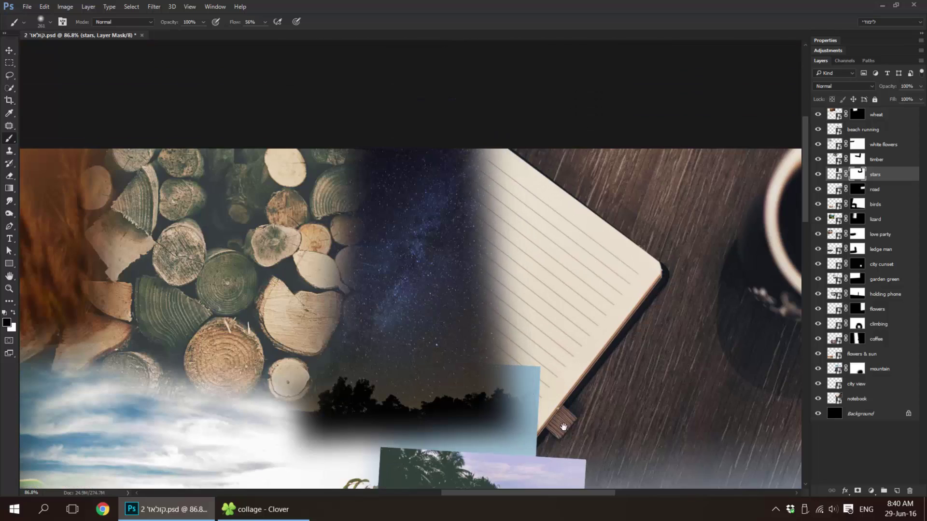
scroll(555, 299, down, 2)
Reposition the beach running photo and gradient-fade its left, top, right and bottom edges.
key(Return)
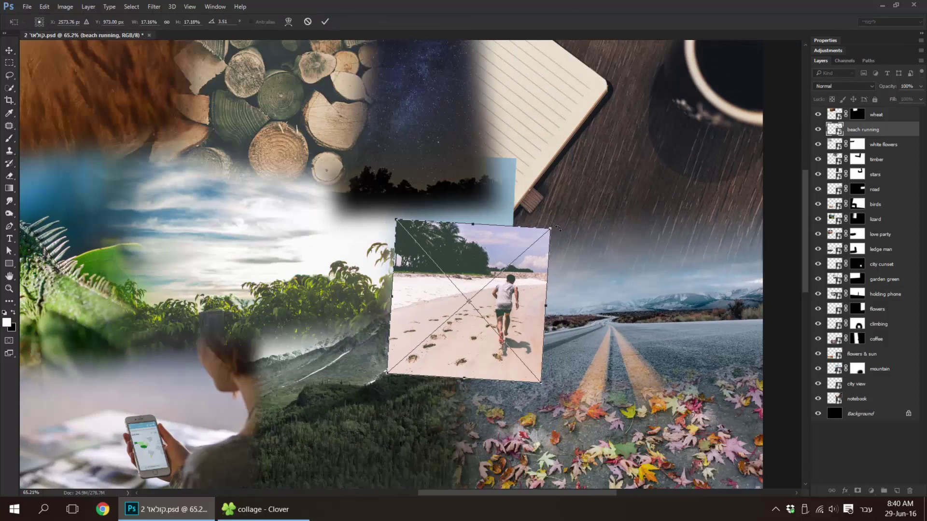
drag(555, 210, 556, 224)
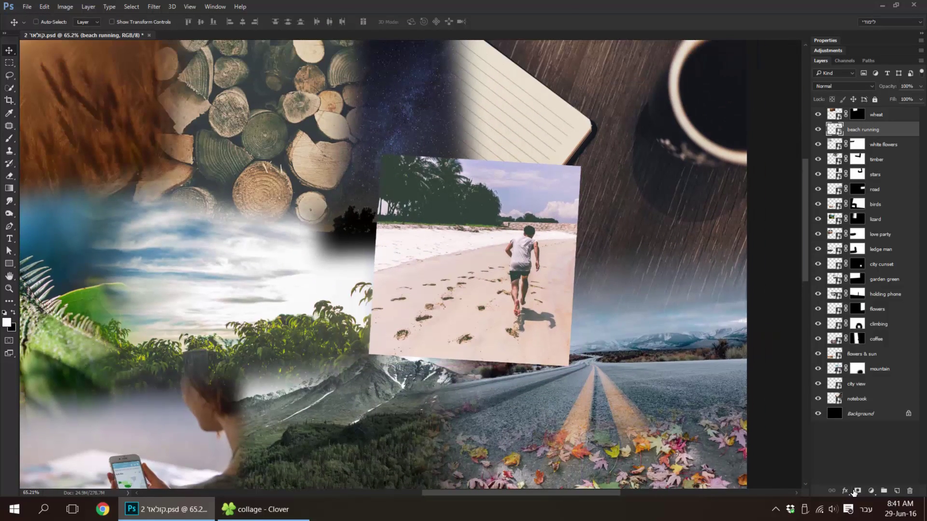
click(857, 490)
key(g)
scroll(578, 160, up, 3)
drag(318, 263, 254, 257)
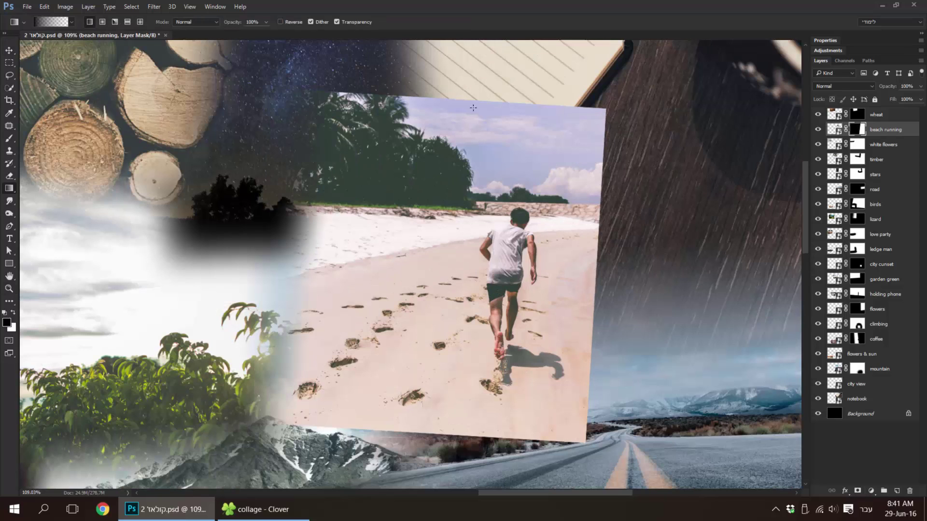
drag(434, 97, 435, 159)
drag(603, 266, 540, 265)
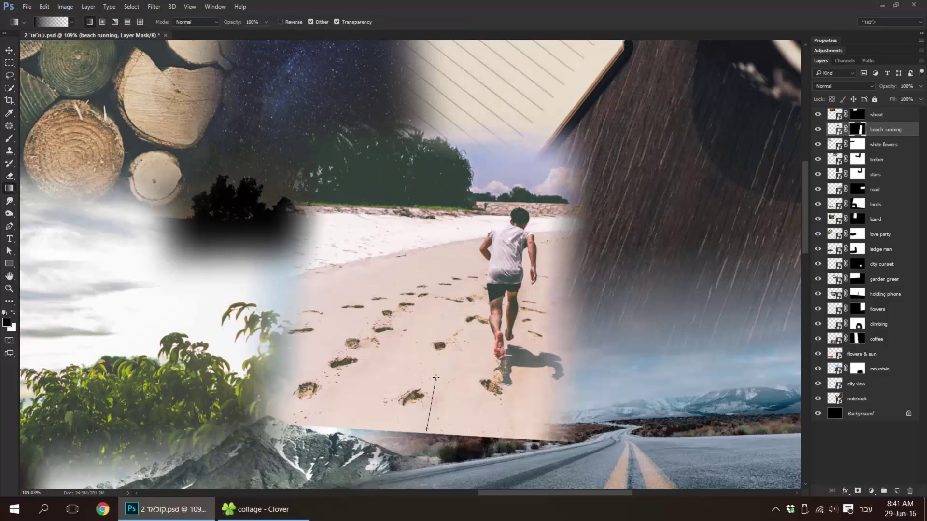
drag(428, 427, 433, 375)
Fit the whole collage on screen to review the blend.
scroll(428, 391, down, 2)
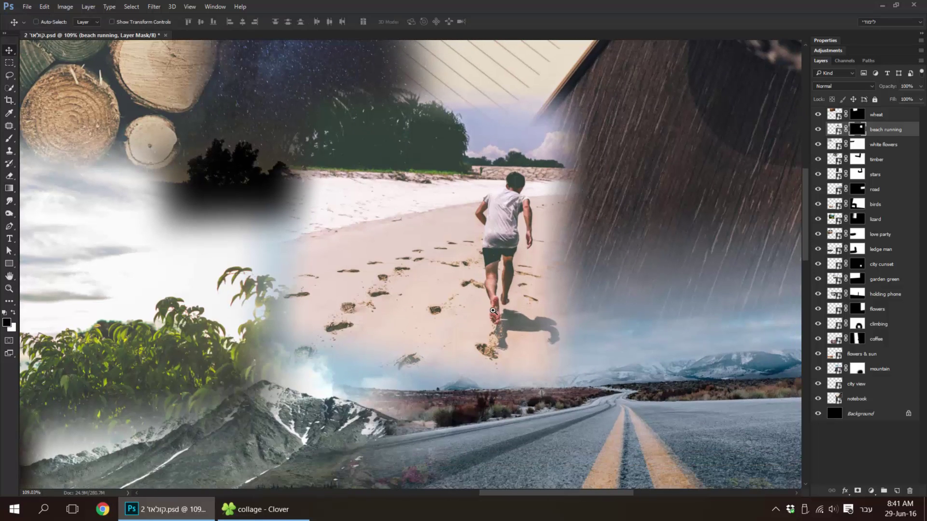
right_click(492, 309)
click(505, 317)
key(v)
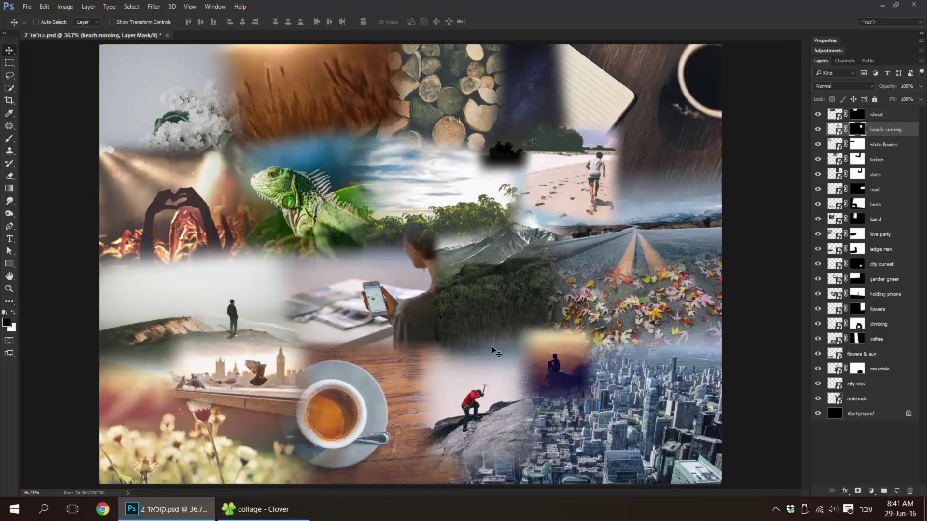